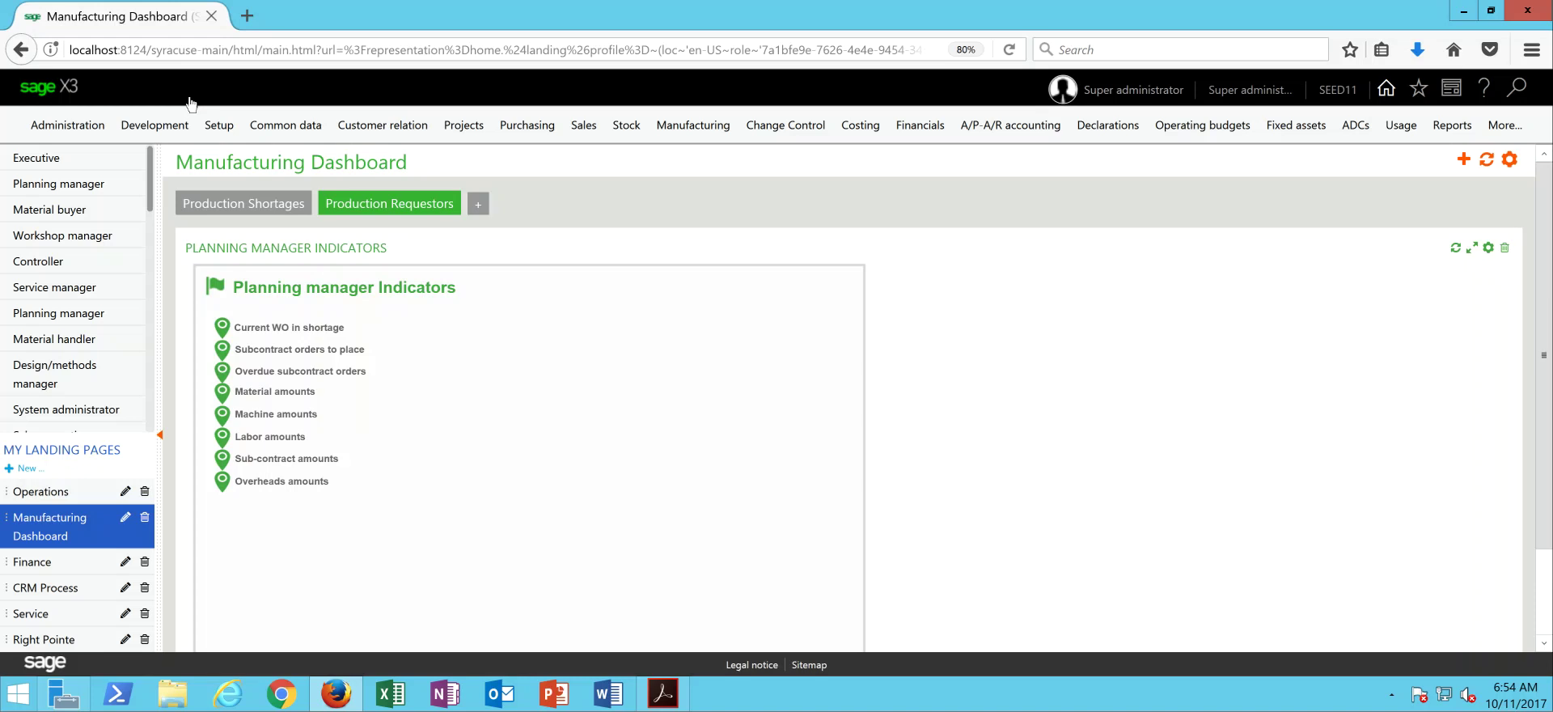
# Open the report dictionary, load the ETIQPROD report and review its general settings and standard script.
pyautogui.click(164, 130)
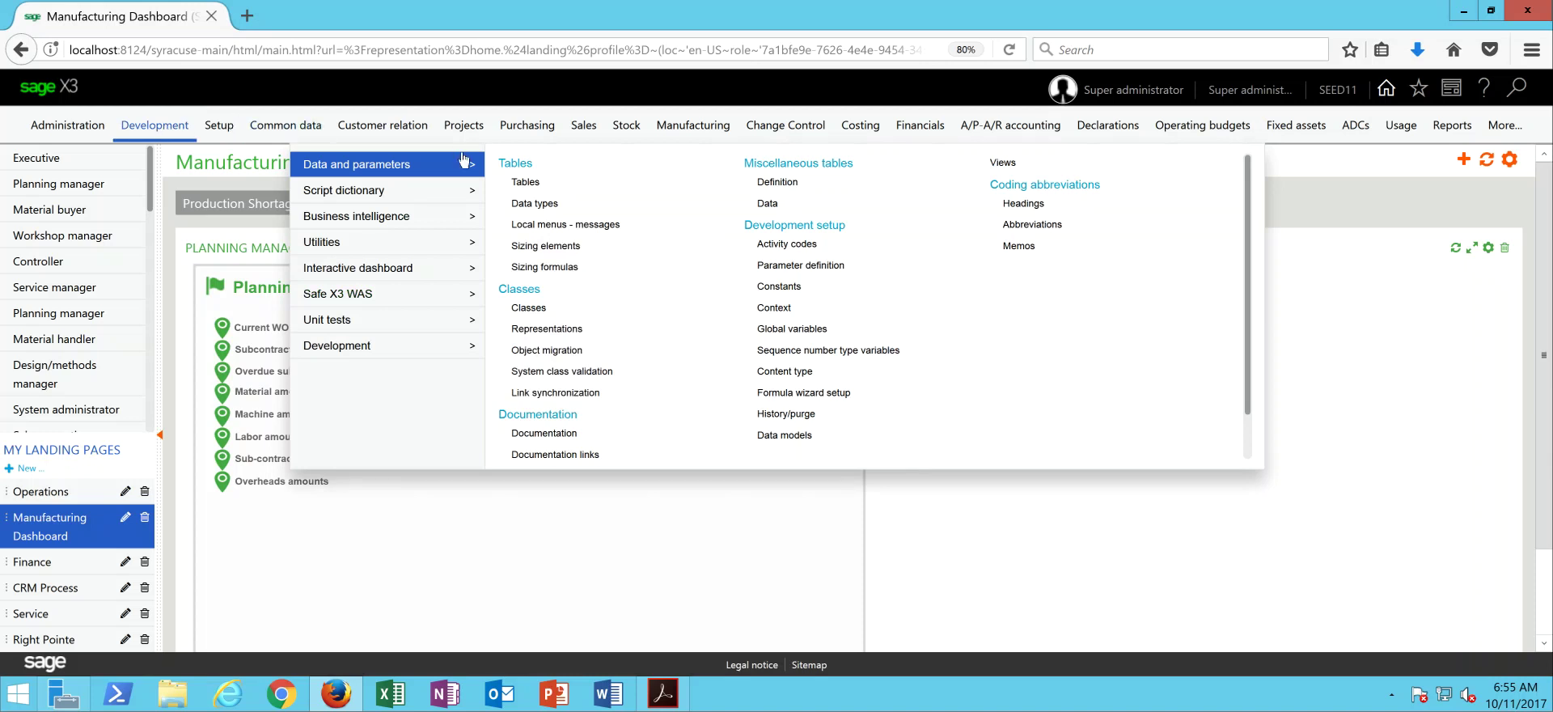
pyautogui.moveTo(454, 196)
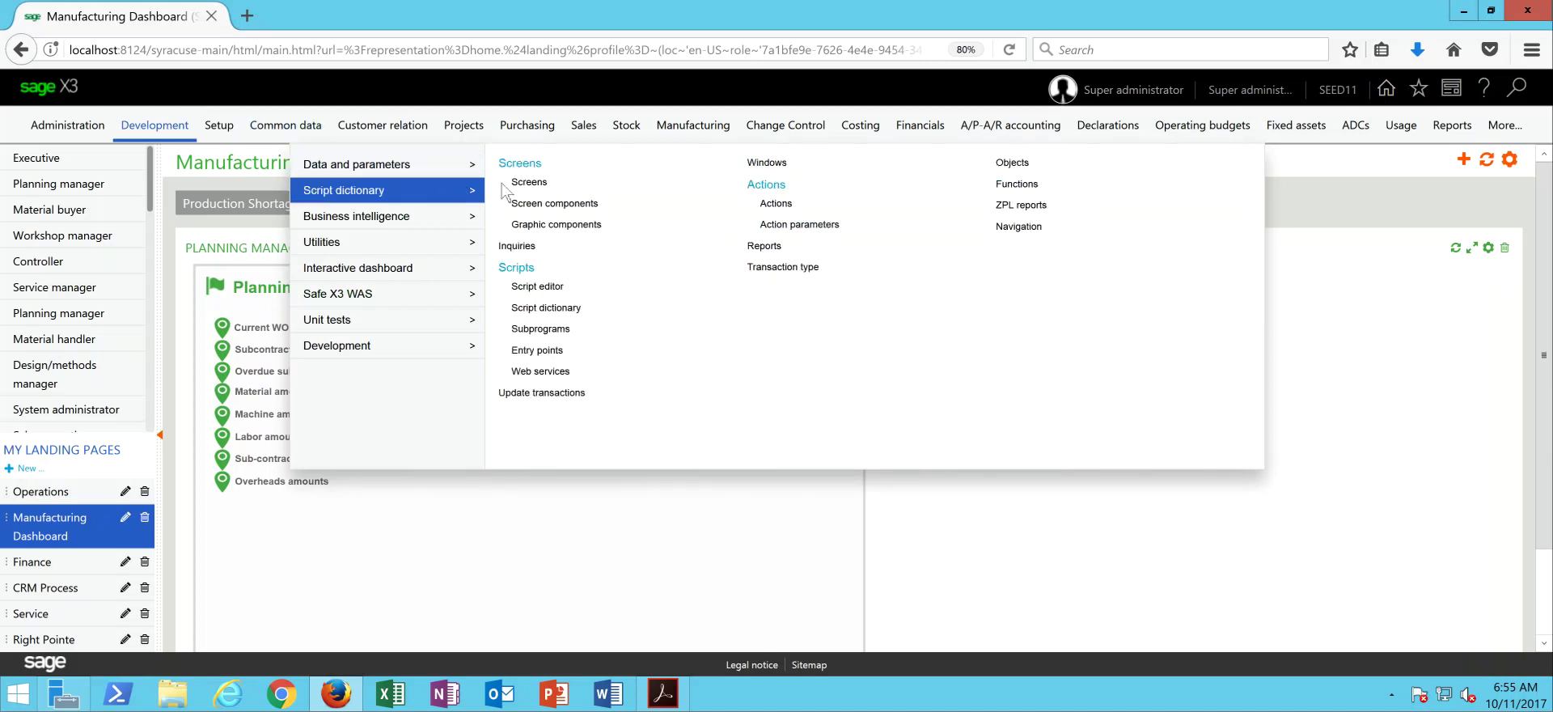
pyautogui.click(767, 249)
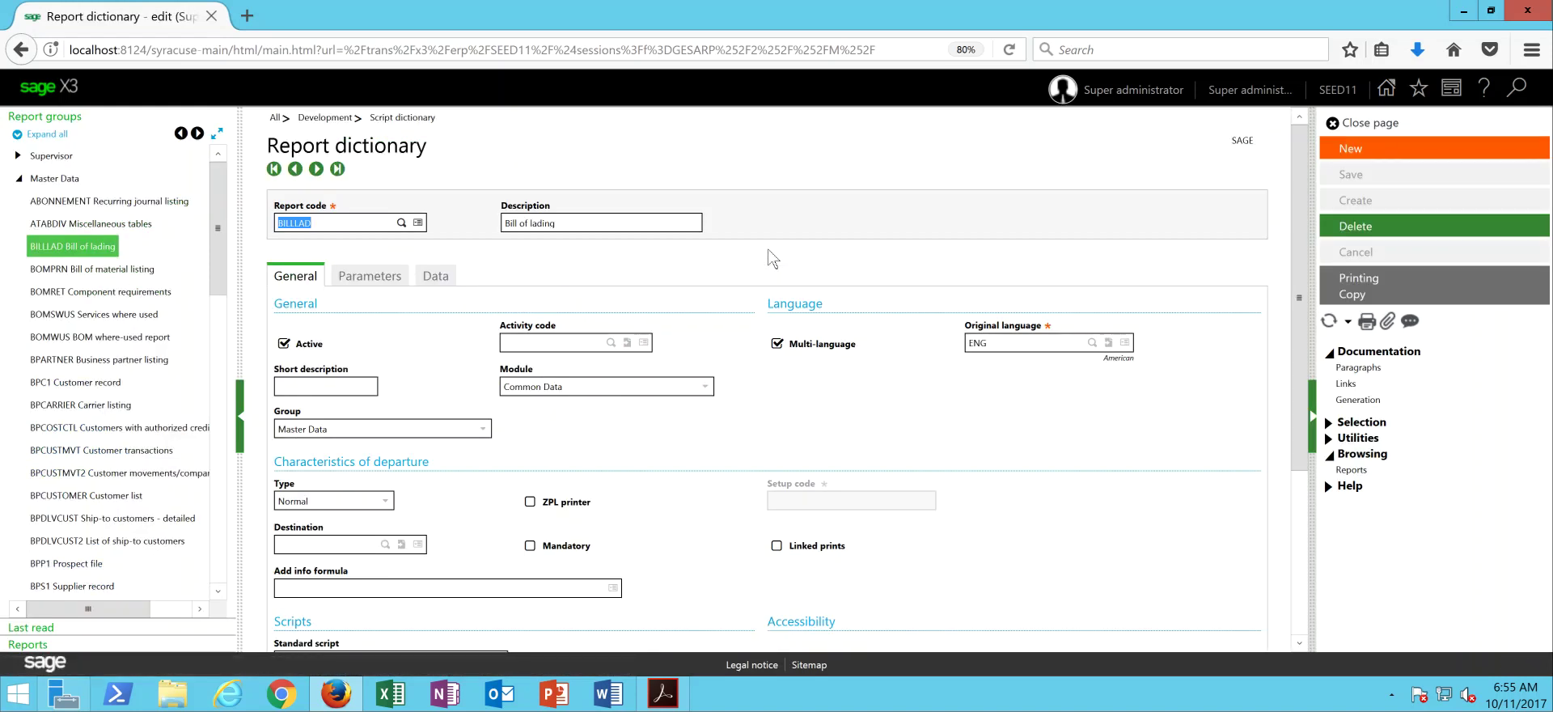
pyautogui.write('ETIQPROD')
pyautogui.press('Return')
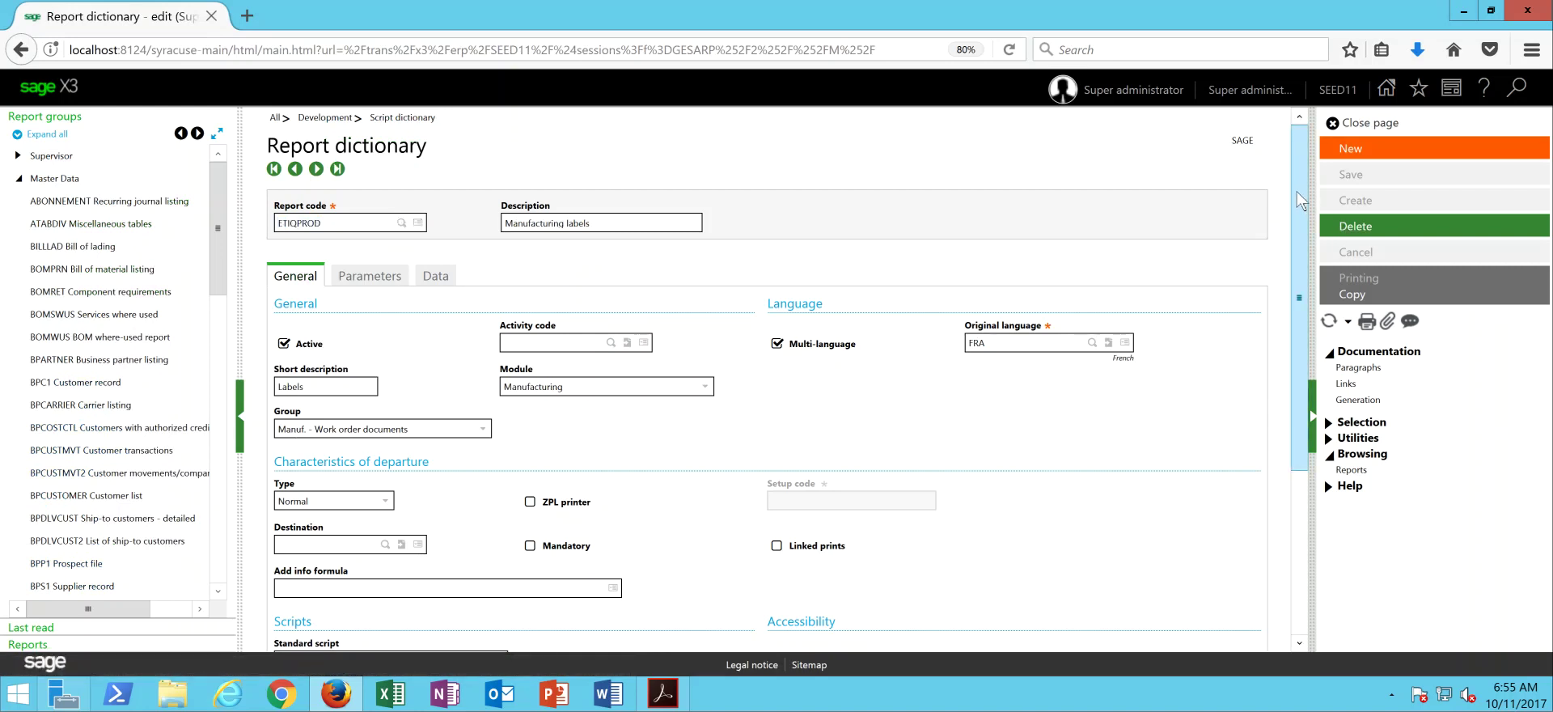
pyautogui.scroll(-1, 1301, 198)
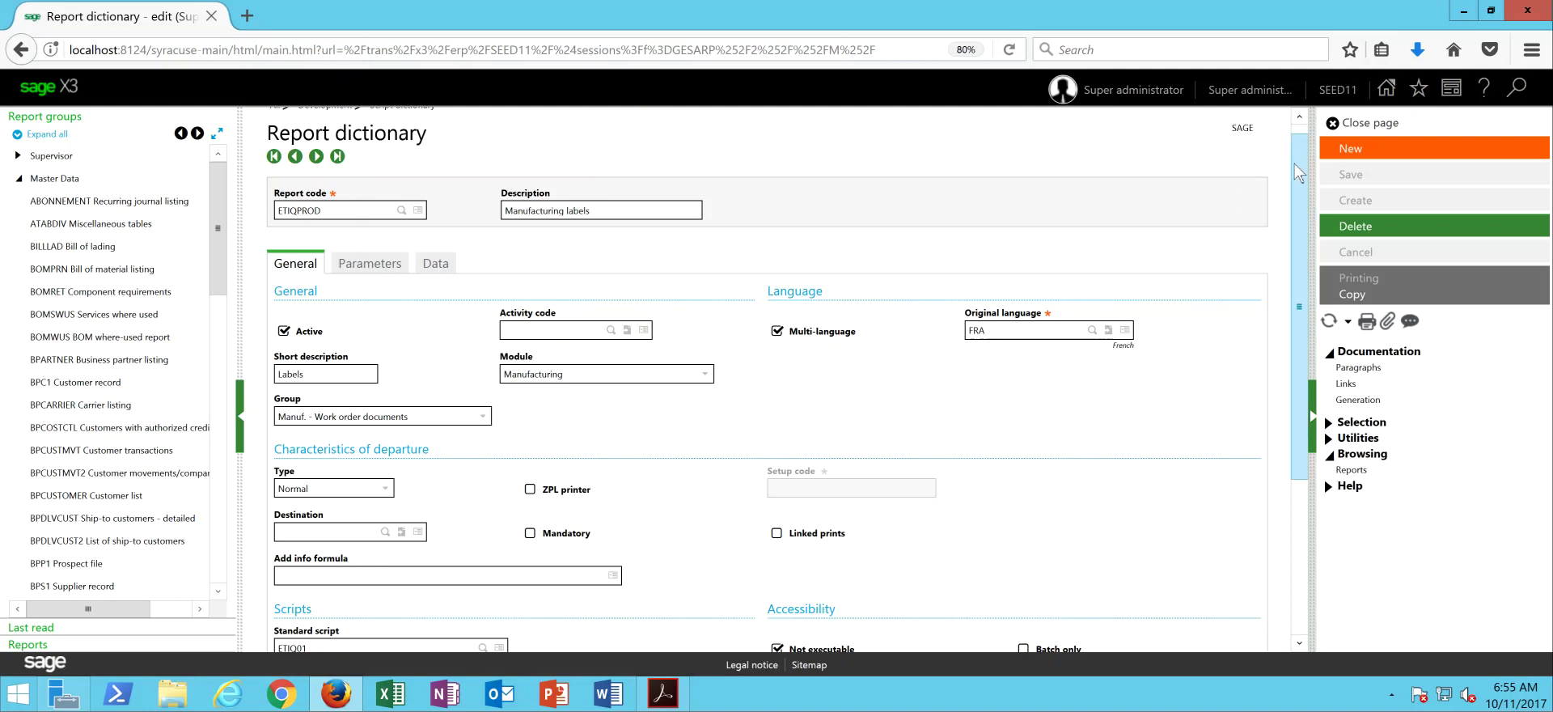
pyautogui.scroll(-1, 1304, 172)
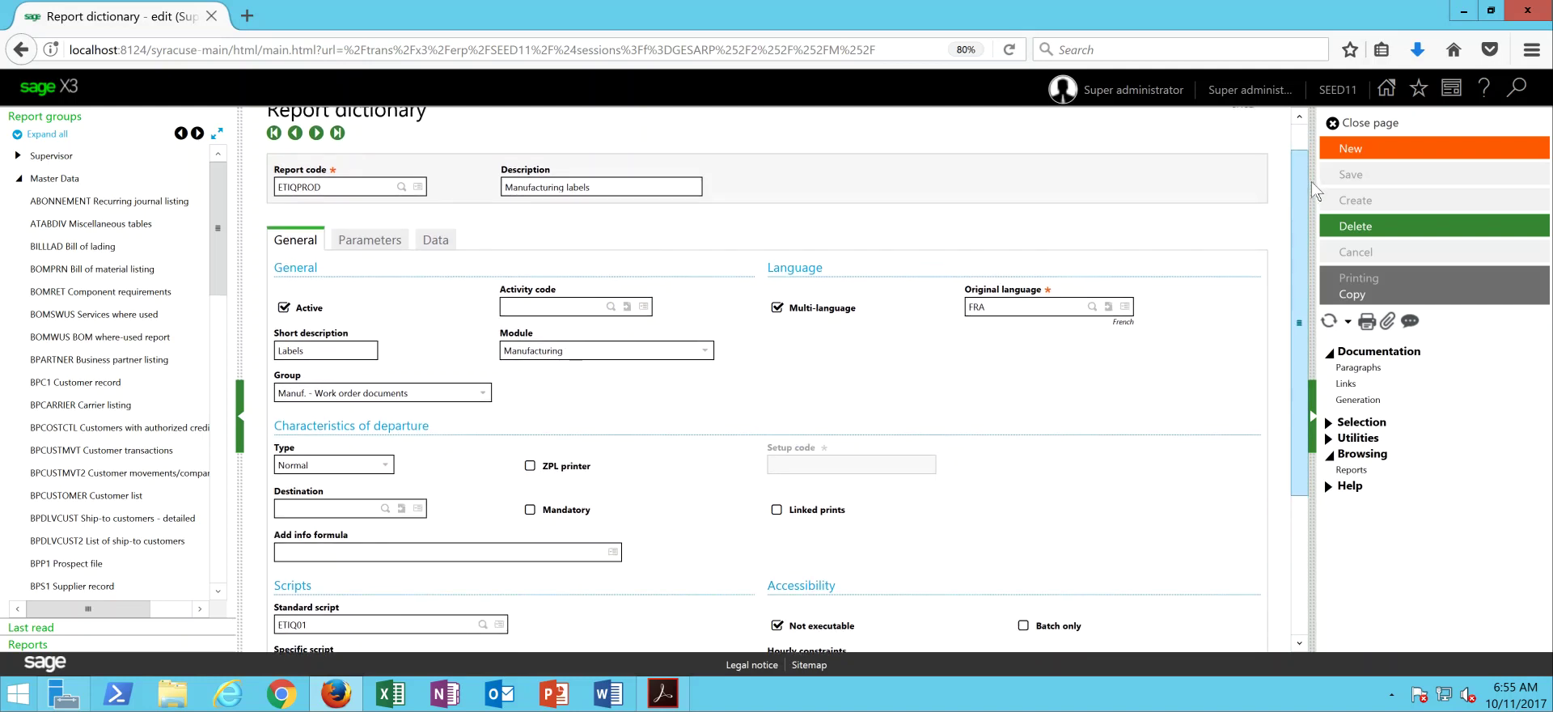
pyautogui.scroll(-2, 1313, 194)
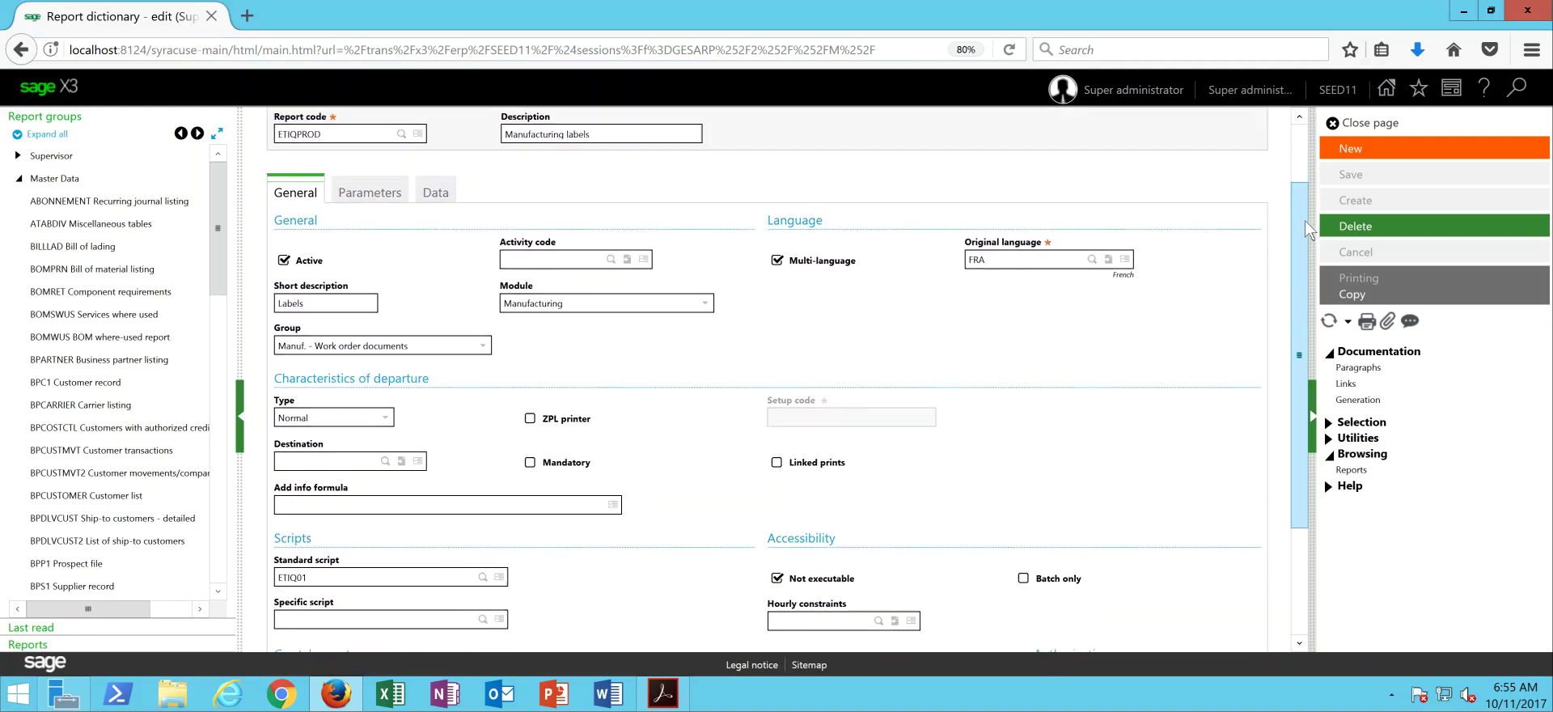
pyautogui.scroll(-1, 1307, 233)
pyautogui.scroll(2, 1307, 202)
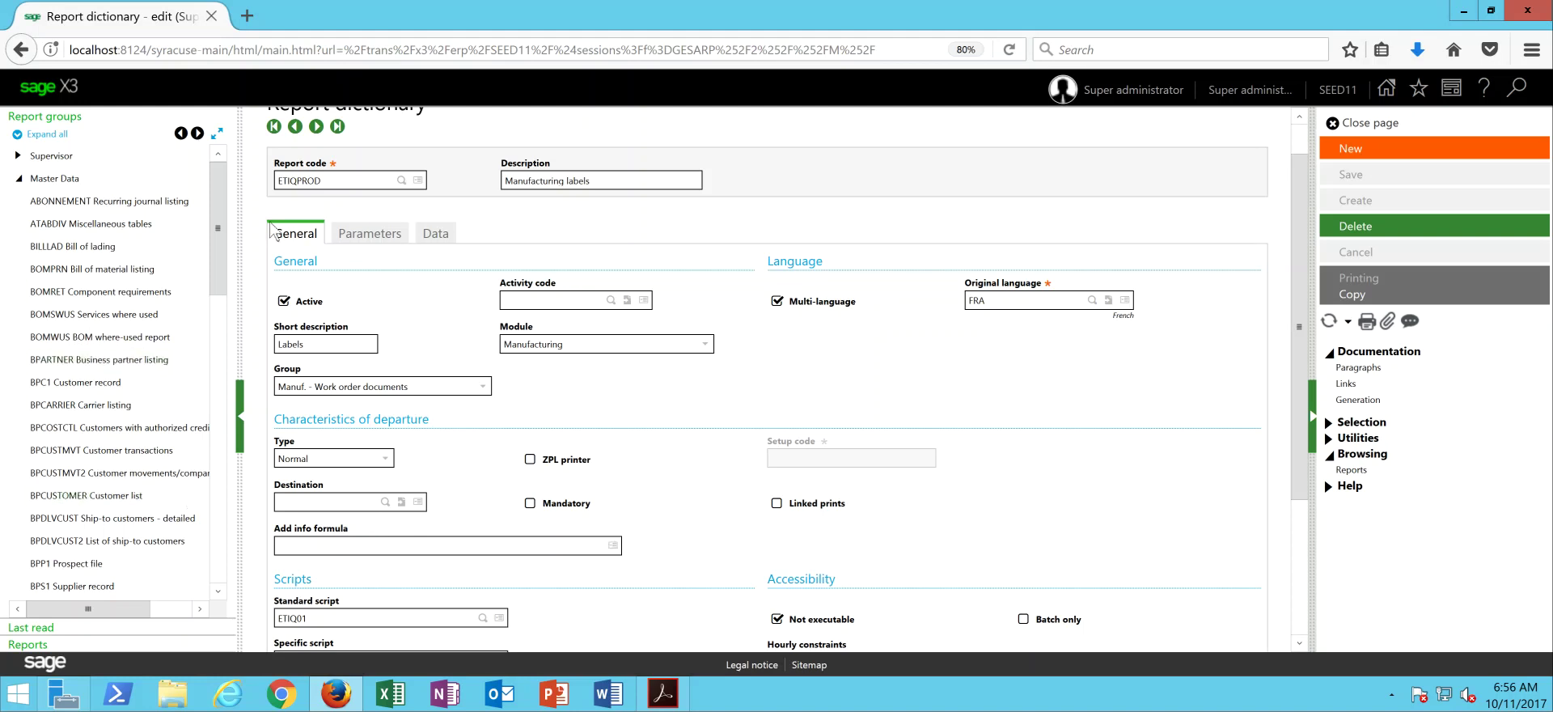
# Load the ETIQ01 report in the report dictionary for review and close the dictionary.
pyautogui.click(357, 184)
pyautogui.press('BackSpace')
pyautogui.press('BackSpace')
pyautogui.press('BackSpace')
pyautogui.press('BackSpace')
pyautogui.write('01')
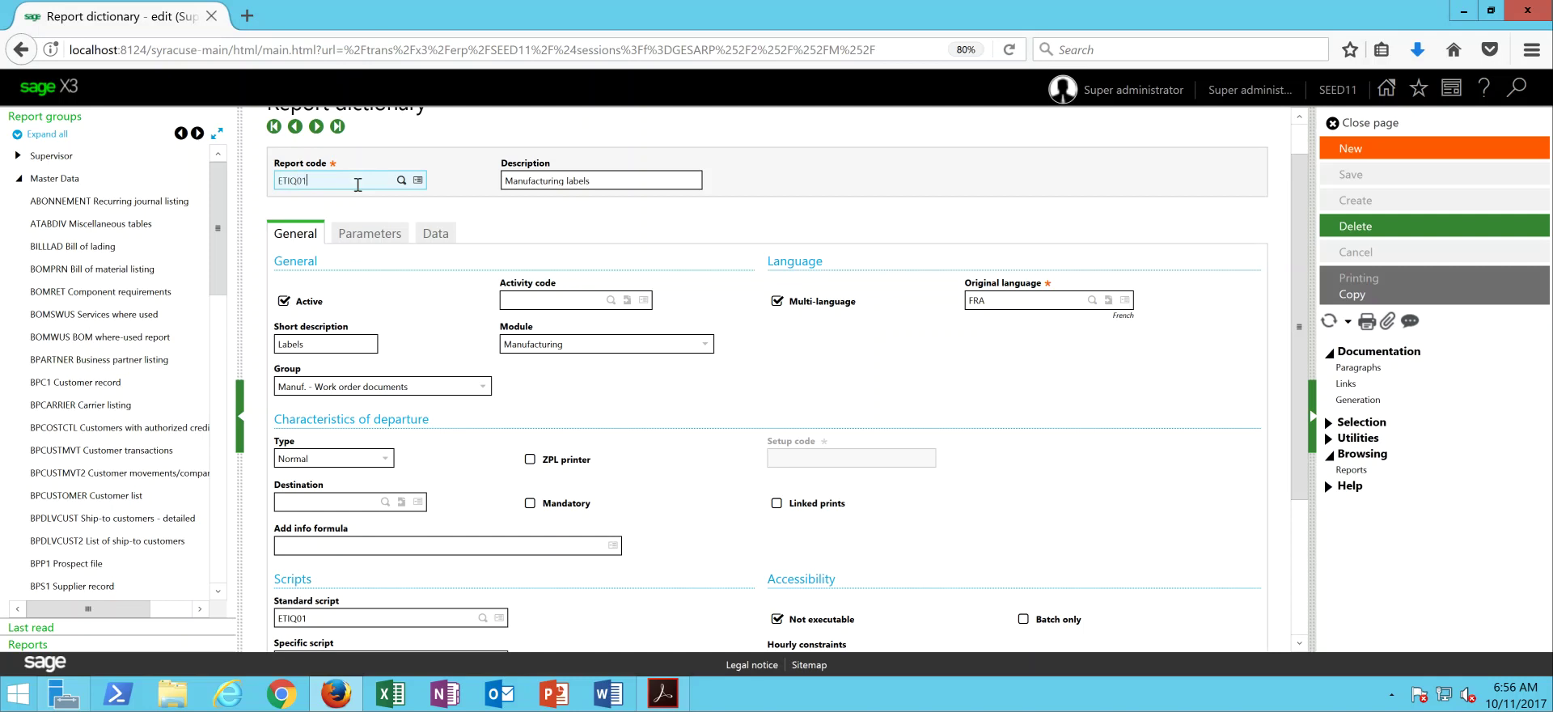
pyautogui.press('Tab')
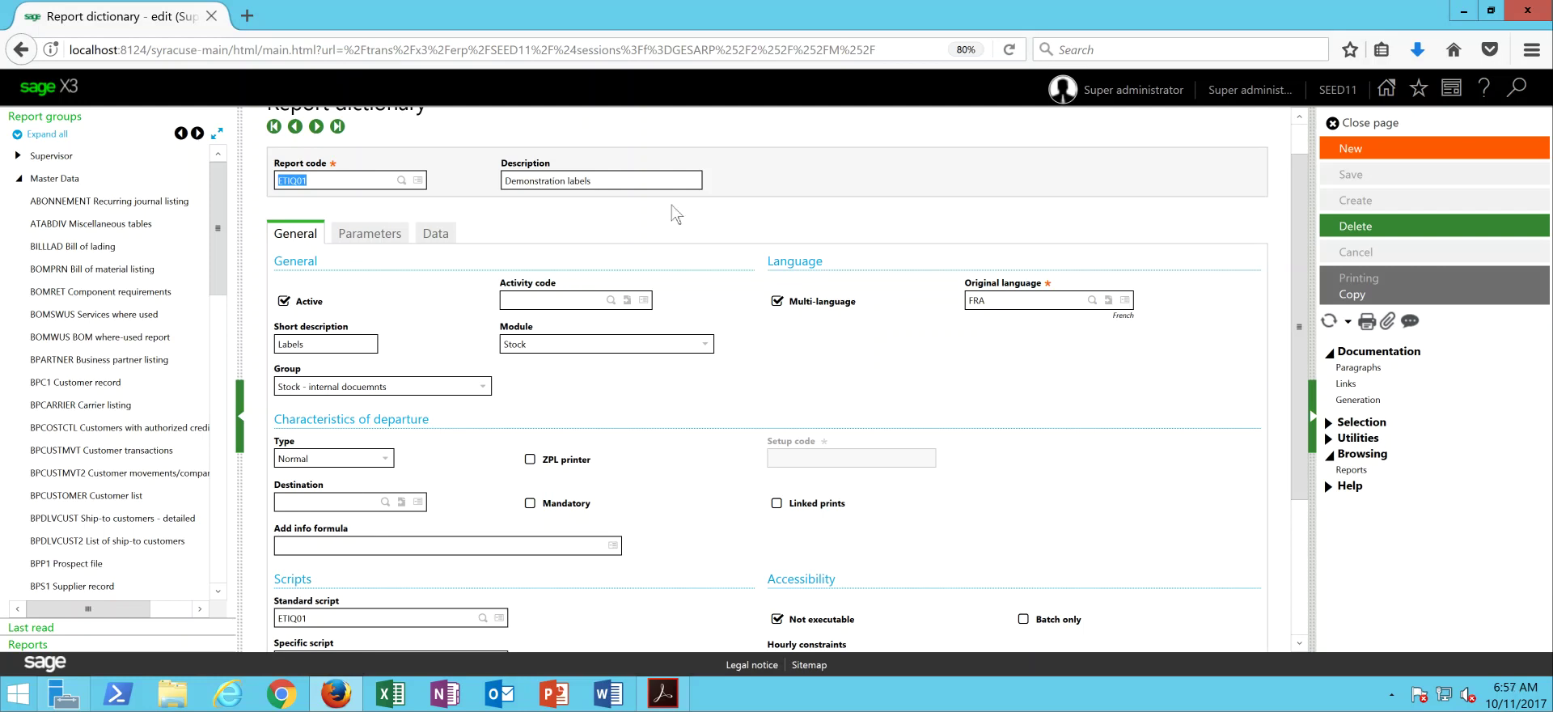
pyautogui.click(1367, 126)
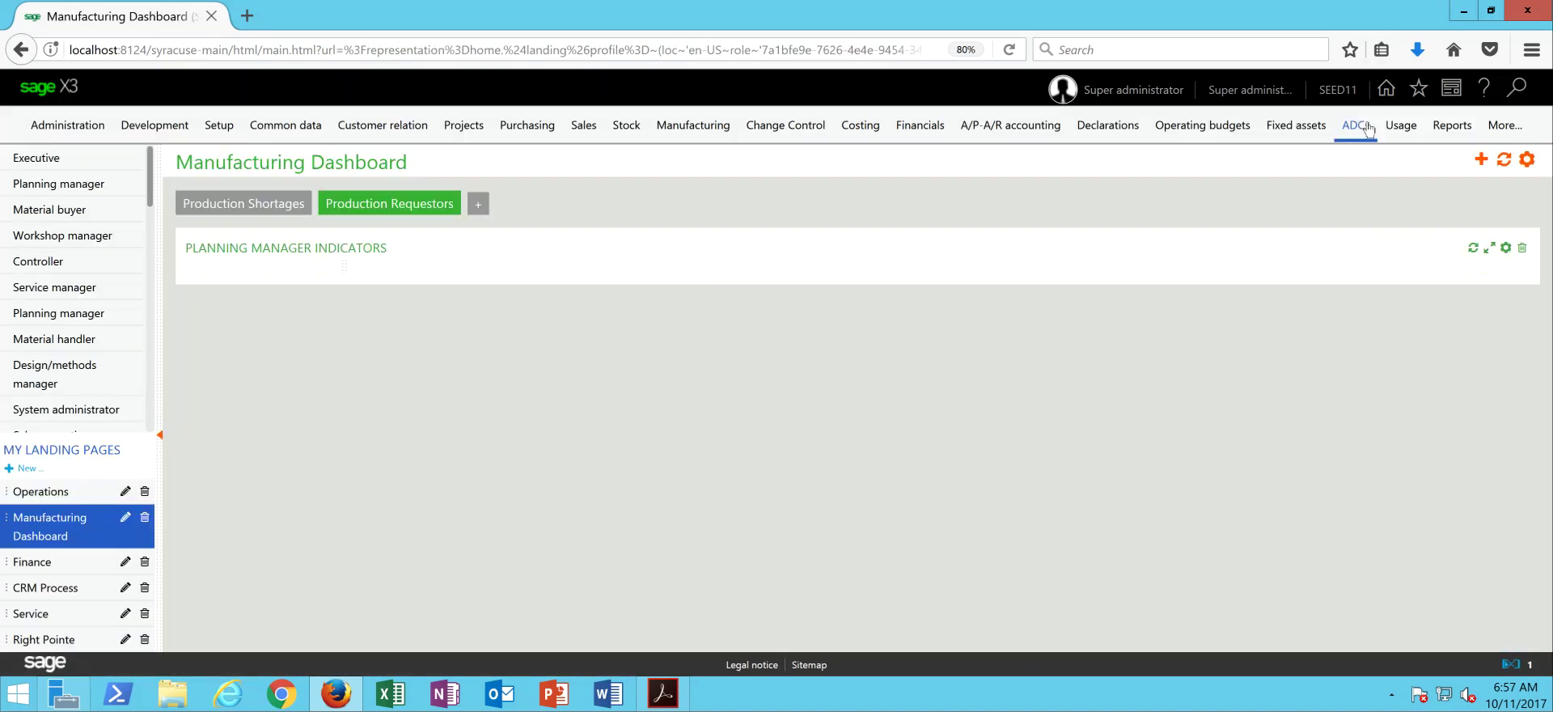
# Open the product records from the common data, filter the product list by FIN501 and load that product.
pyautogui.moveTo(1367, 129)
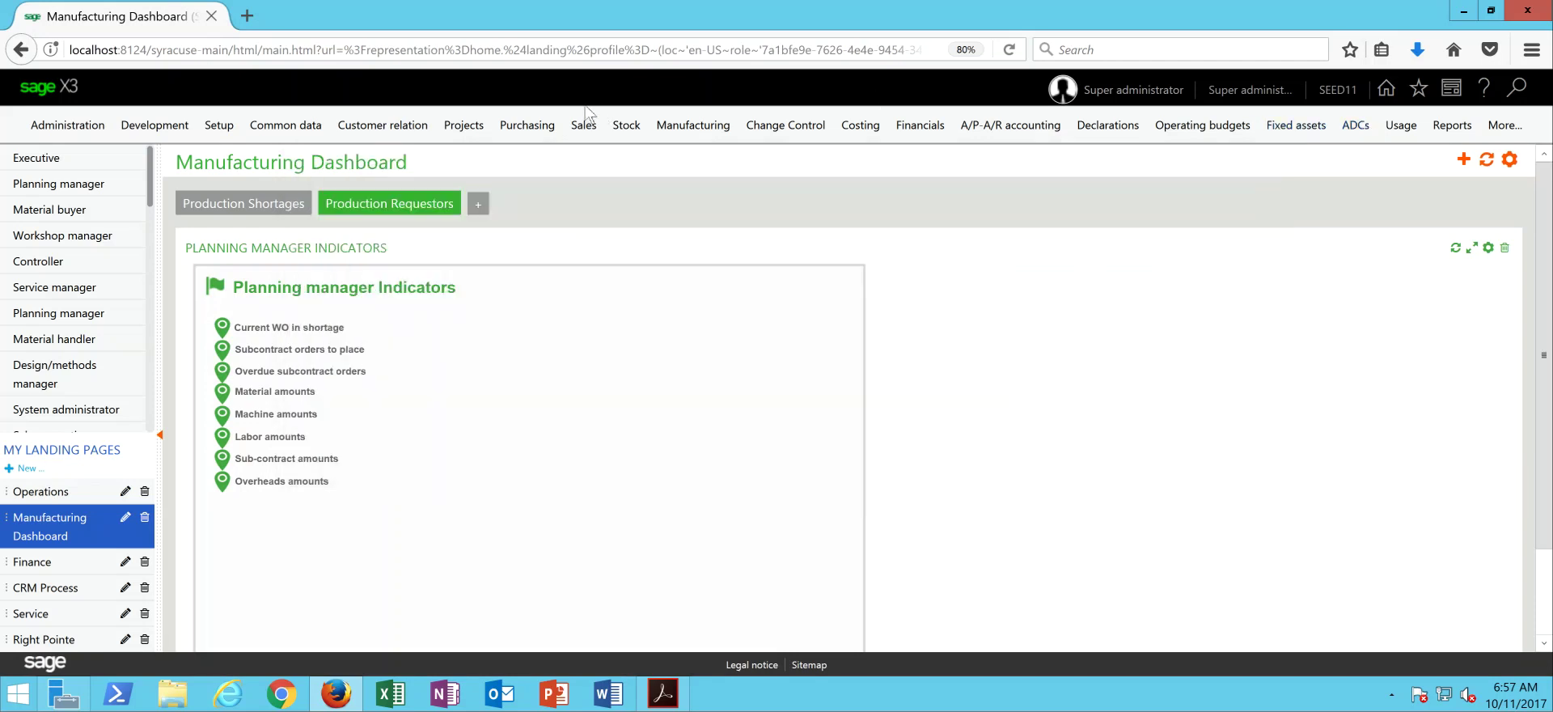
pyautogui.moveTo(298, 129)
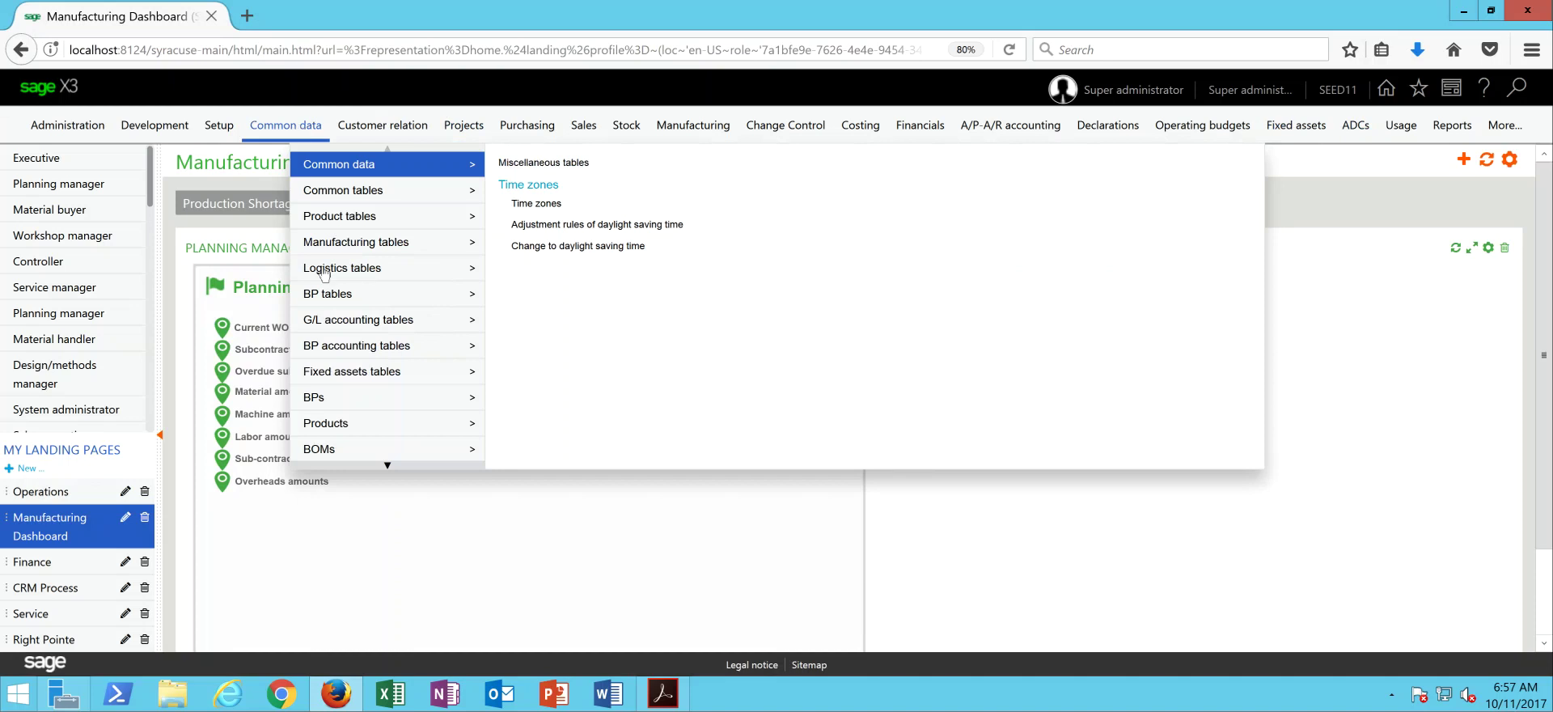
pyautogui.moveTo(368, 435)
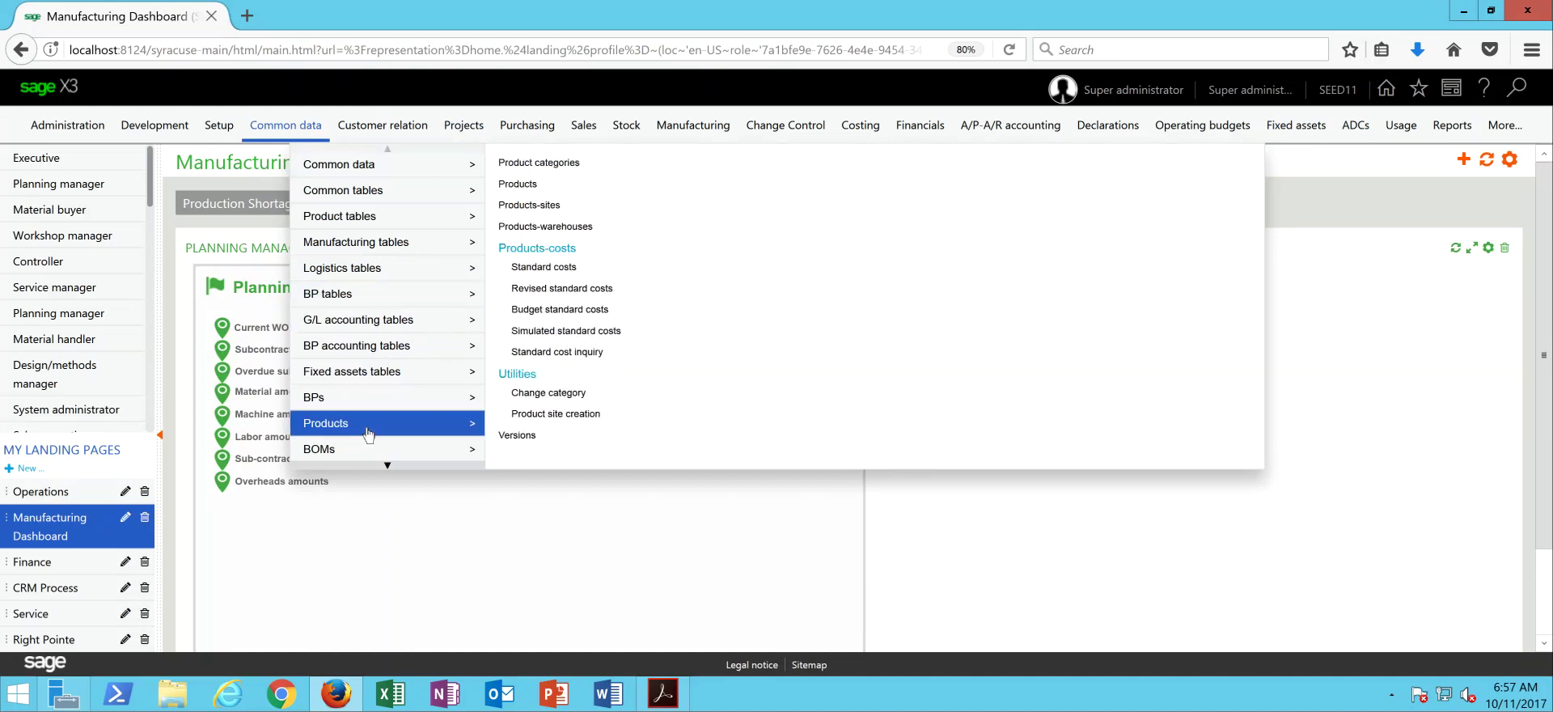
pyautogui.click(518, 188)
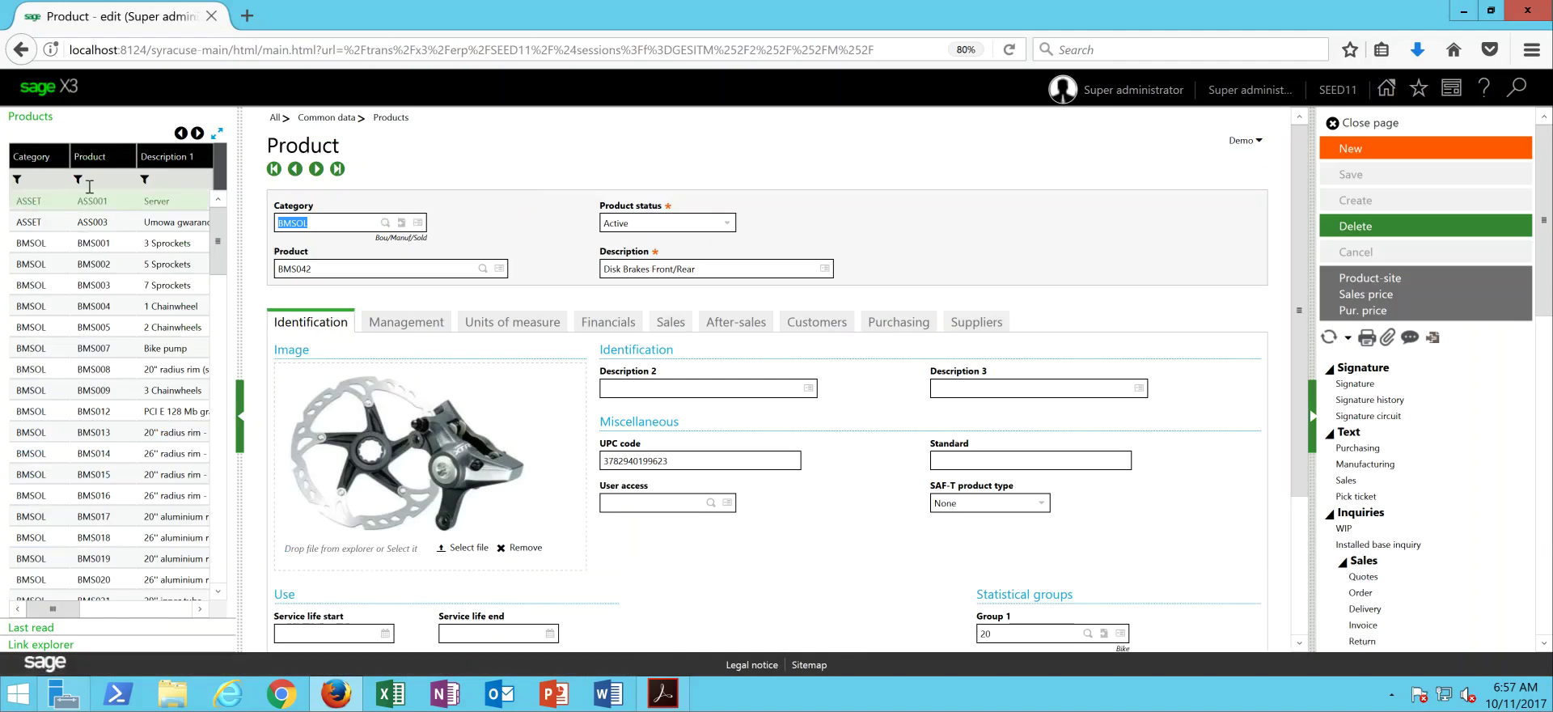
pyautogui.click(99, 182)
pyautogui.write('FIN501')
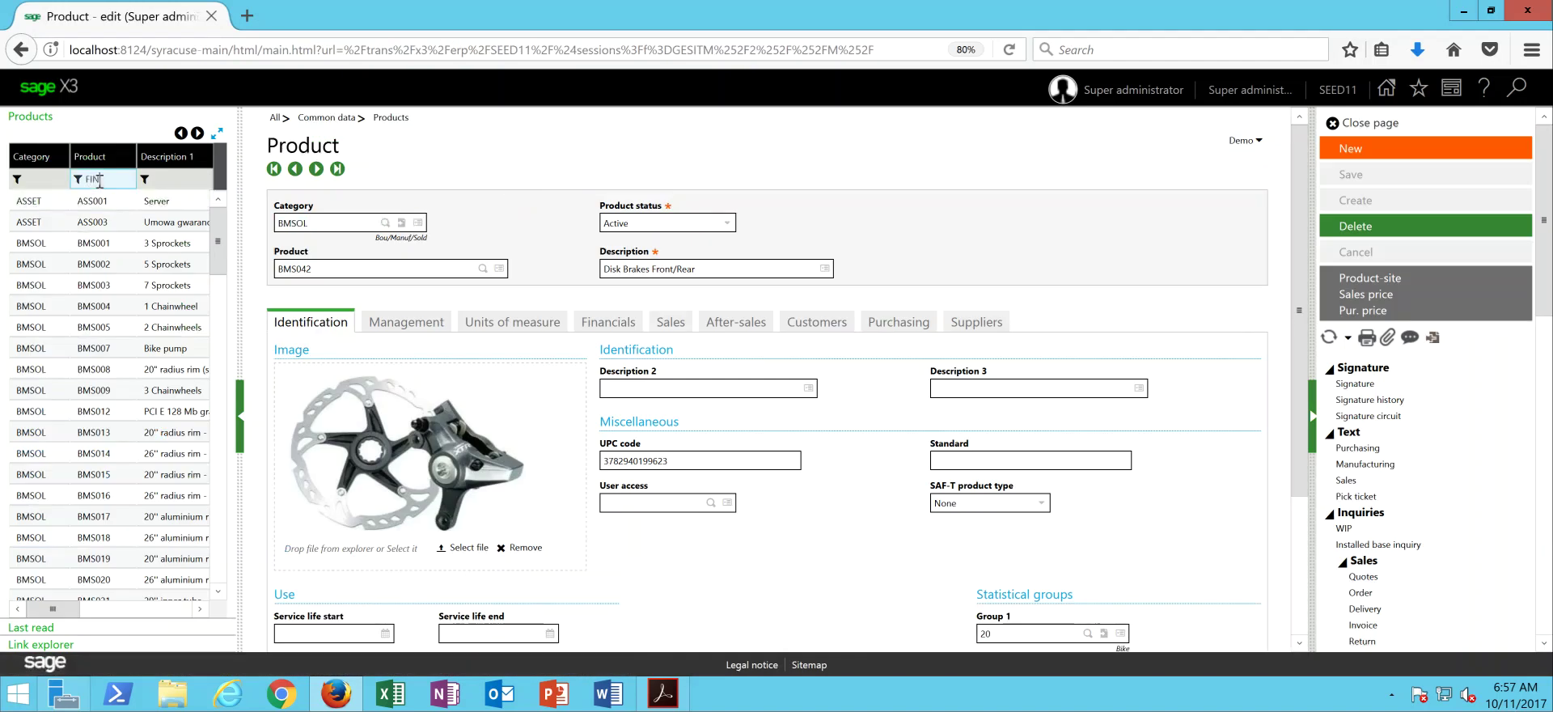
pyautogui.press('Return')
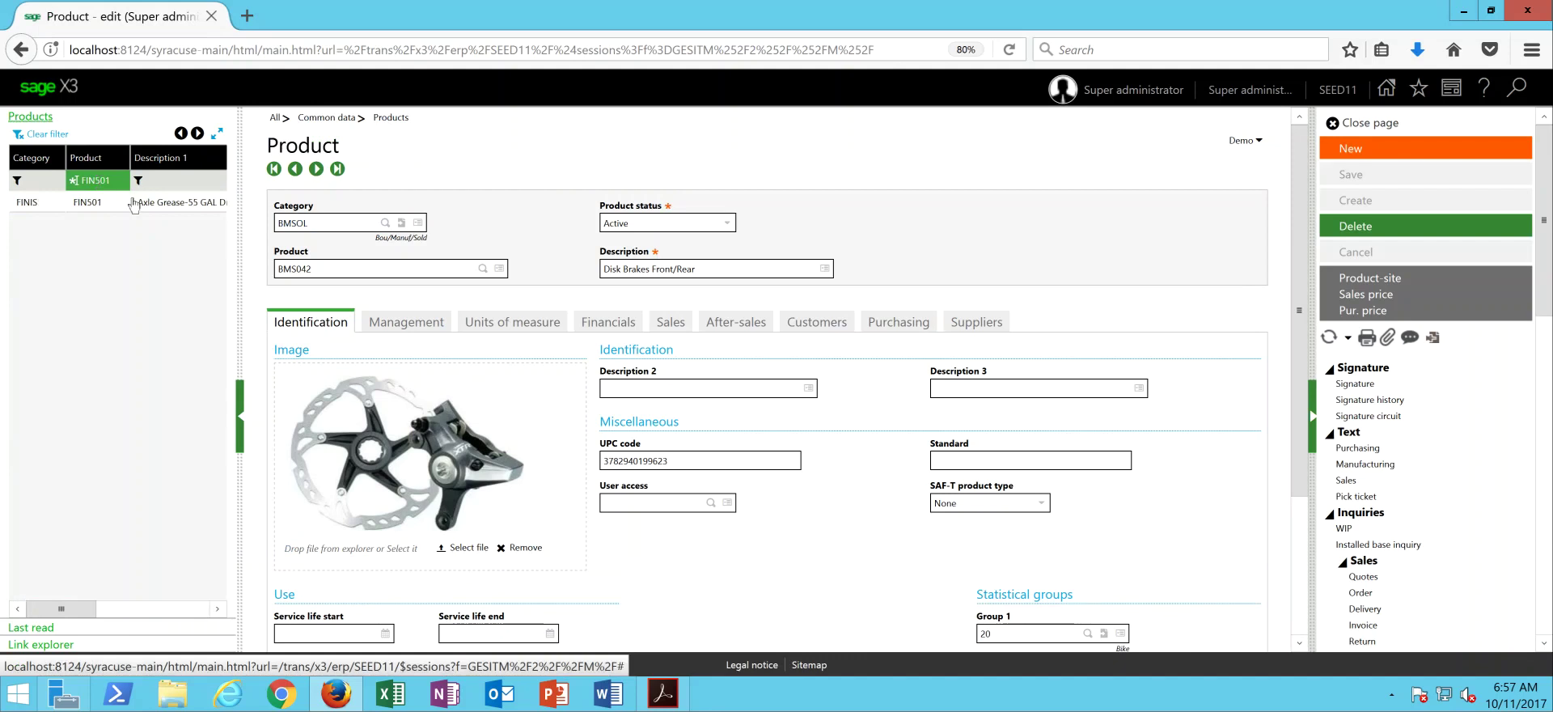
pyautogui.click(131, 204)
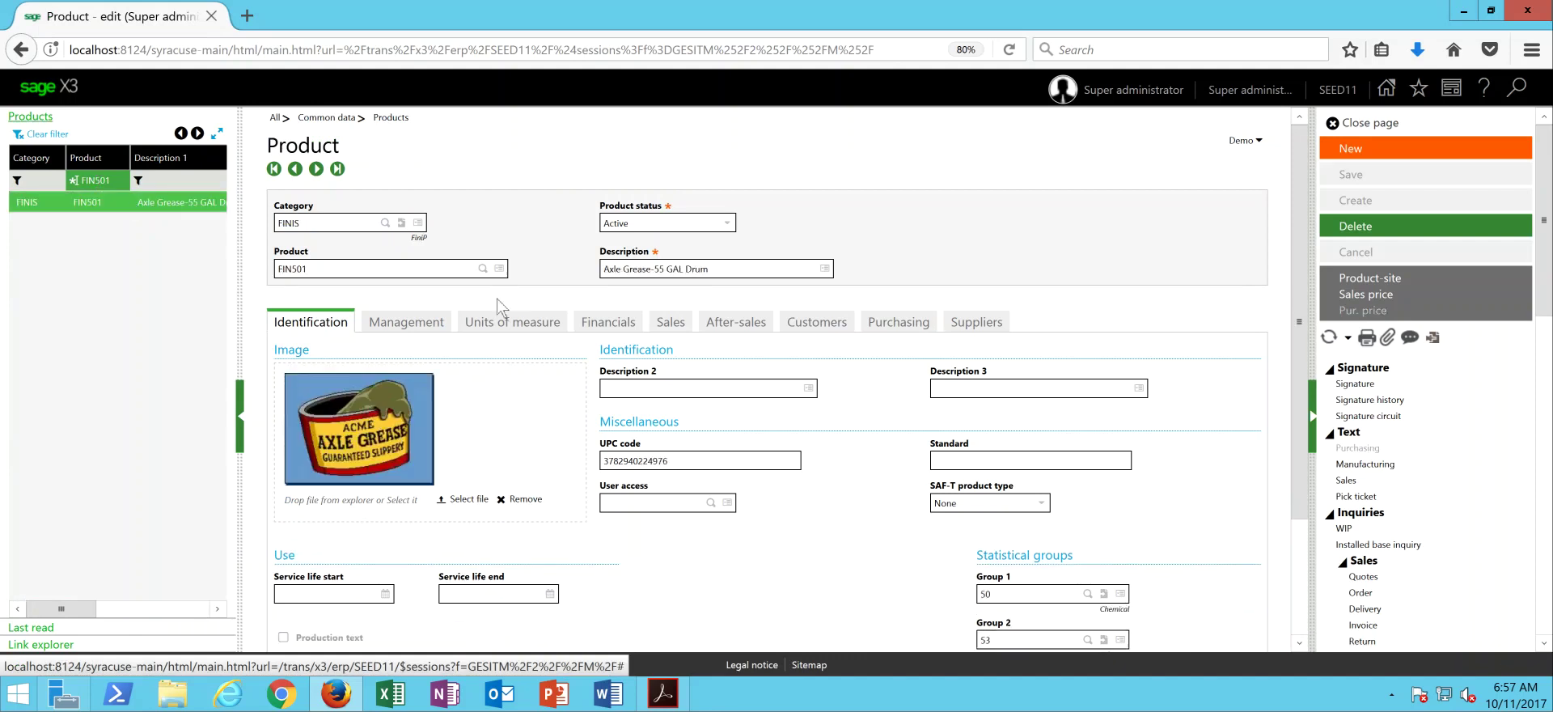
# Set the product's STK label format to ETIQ01 in its units of measure, save the record and close it.
pyautogui.click(525, 324)
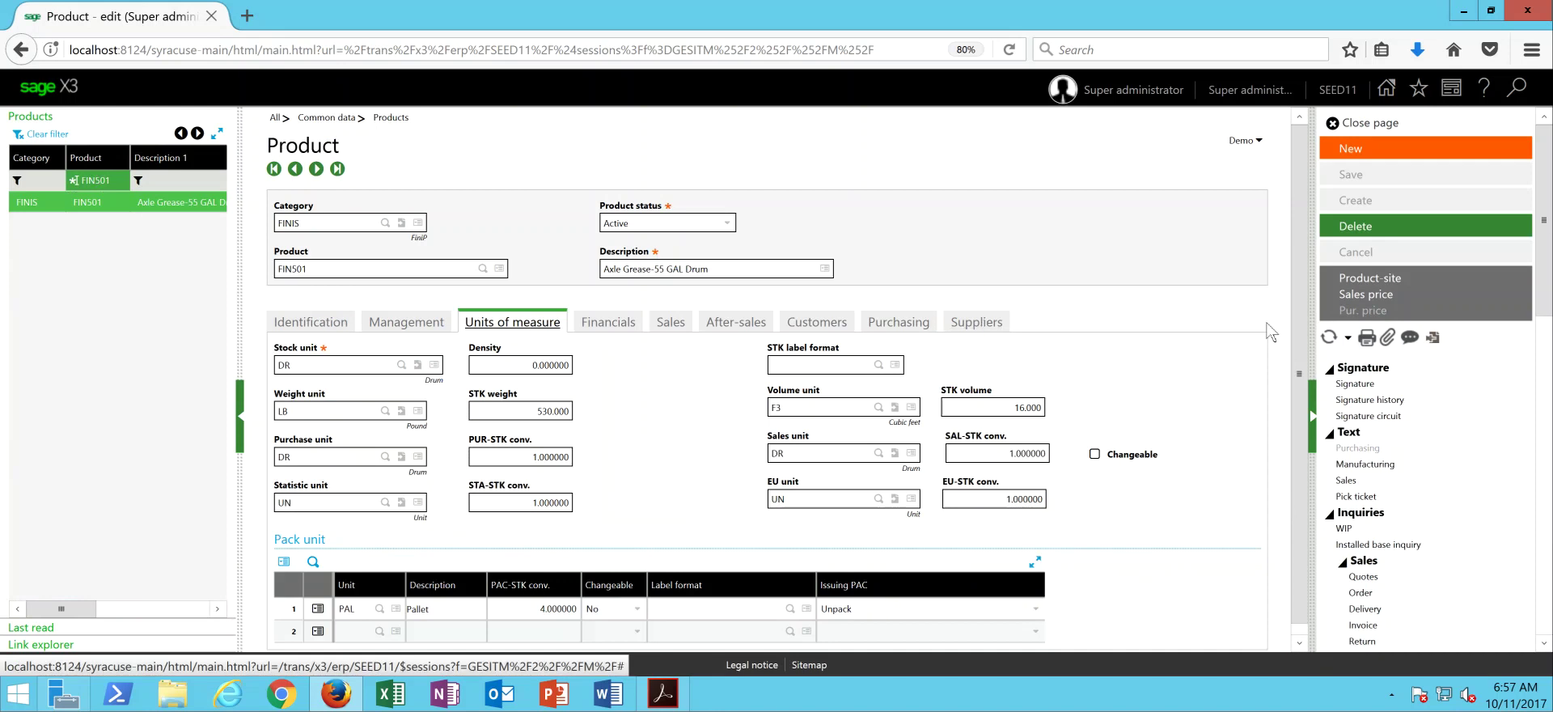
pyautogui.scroll(-1, 971, 340)
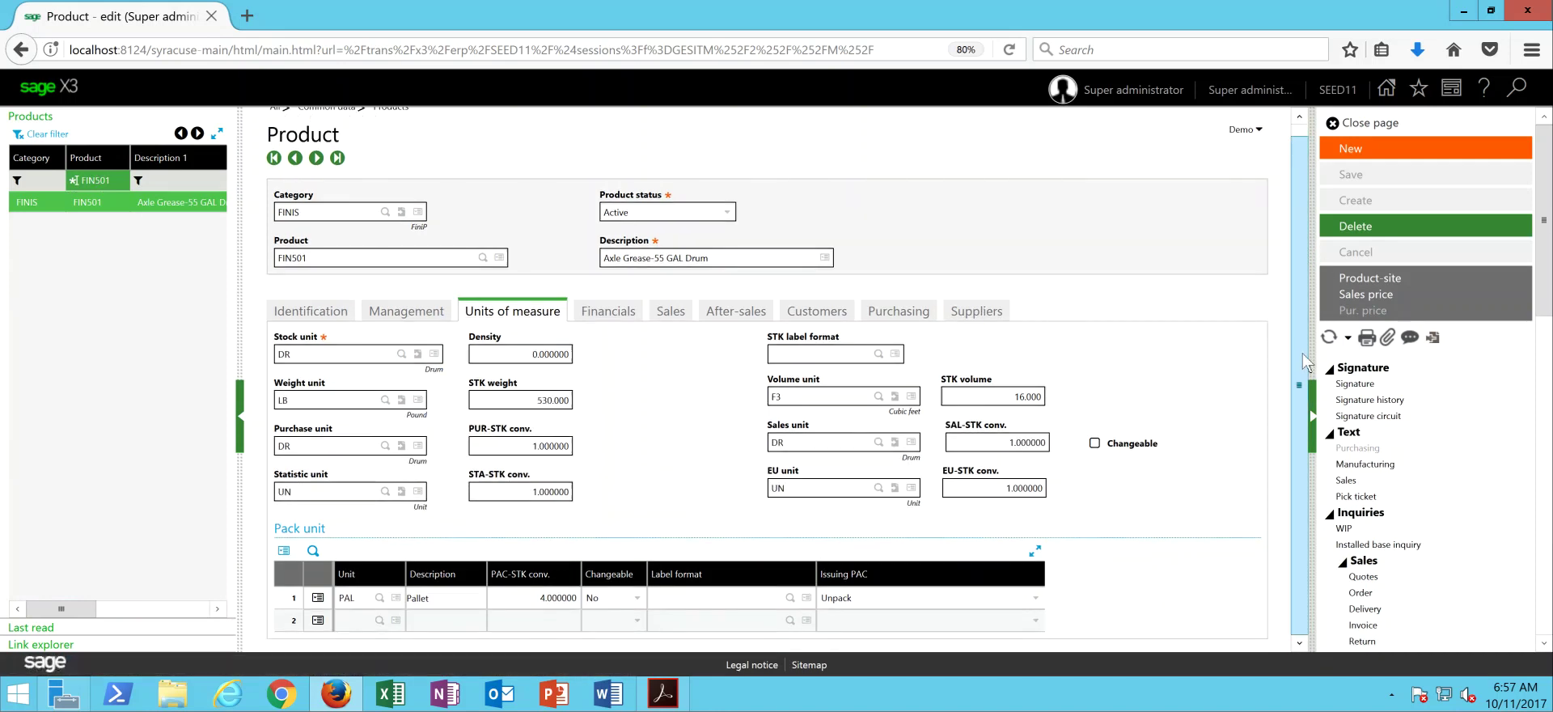
pyautogui.click(787, 355)
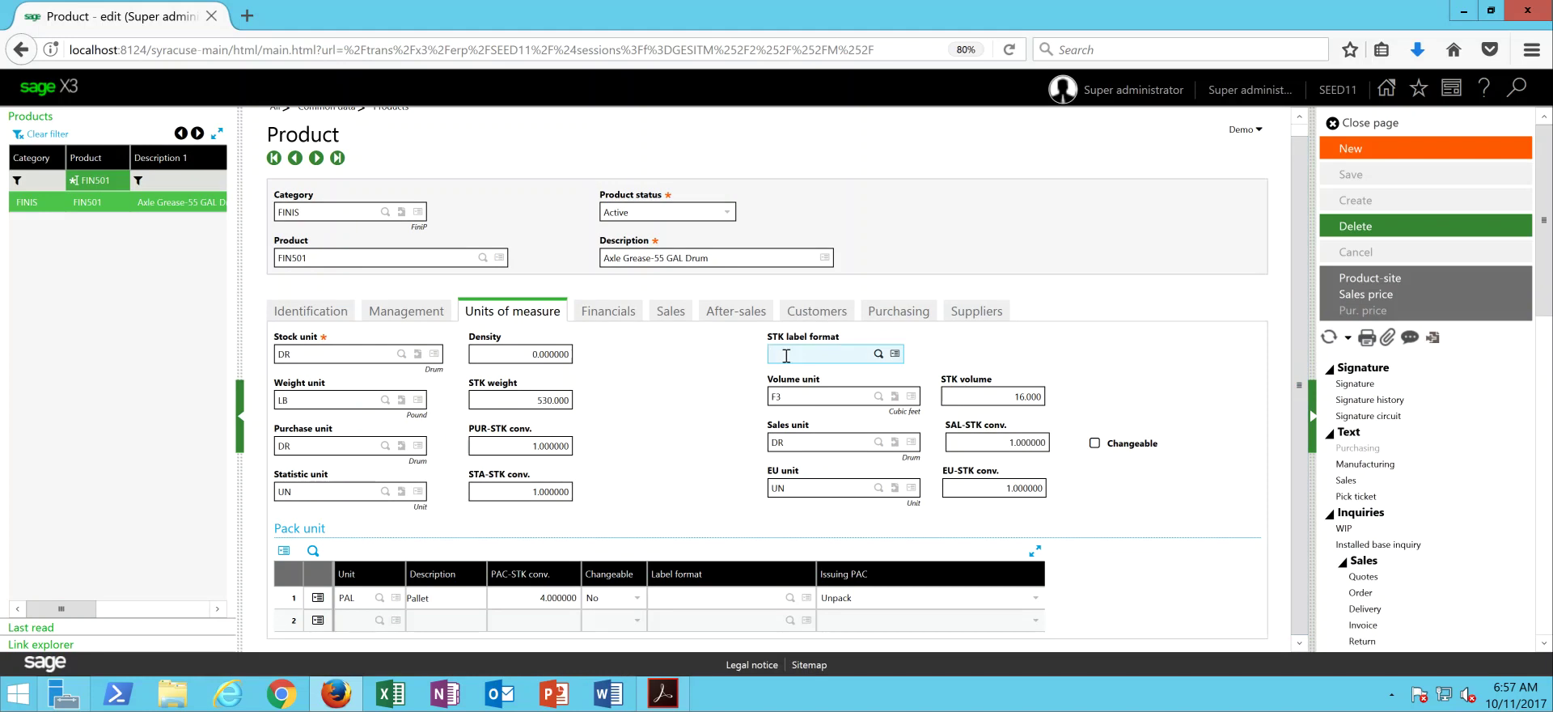
pyautogui.write('ETIQ01')
pyautogui.press('Tab')
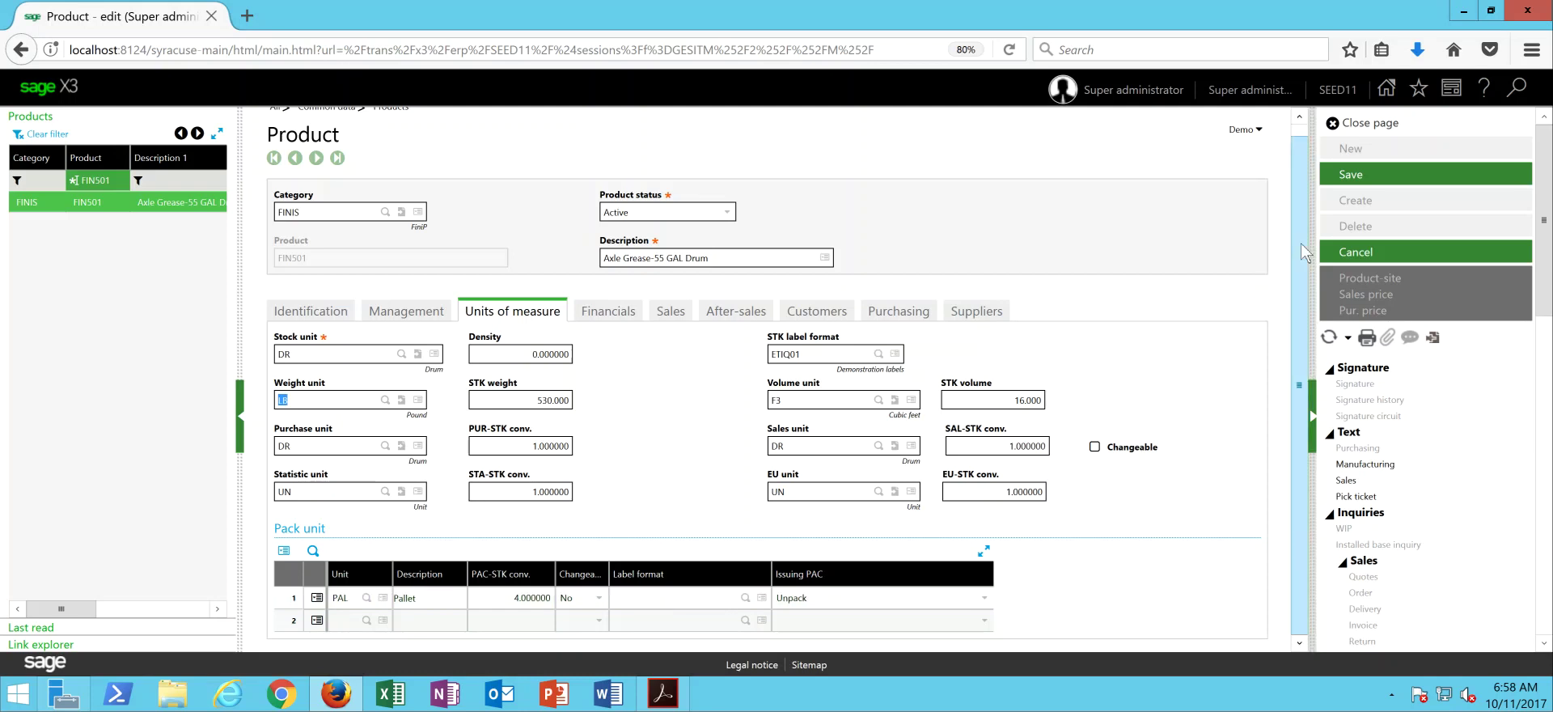
pyautogui.click(1368, 174)
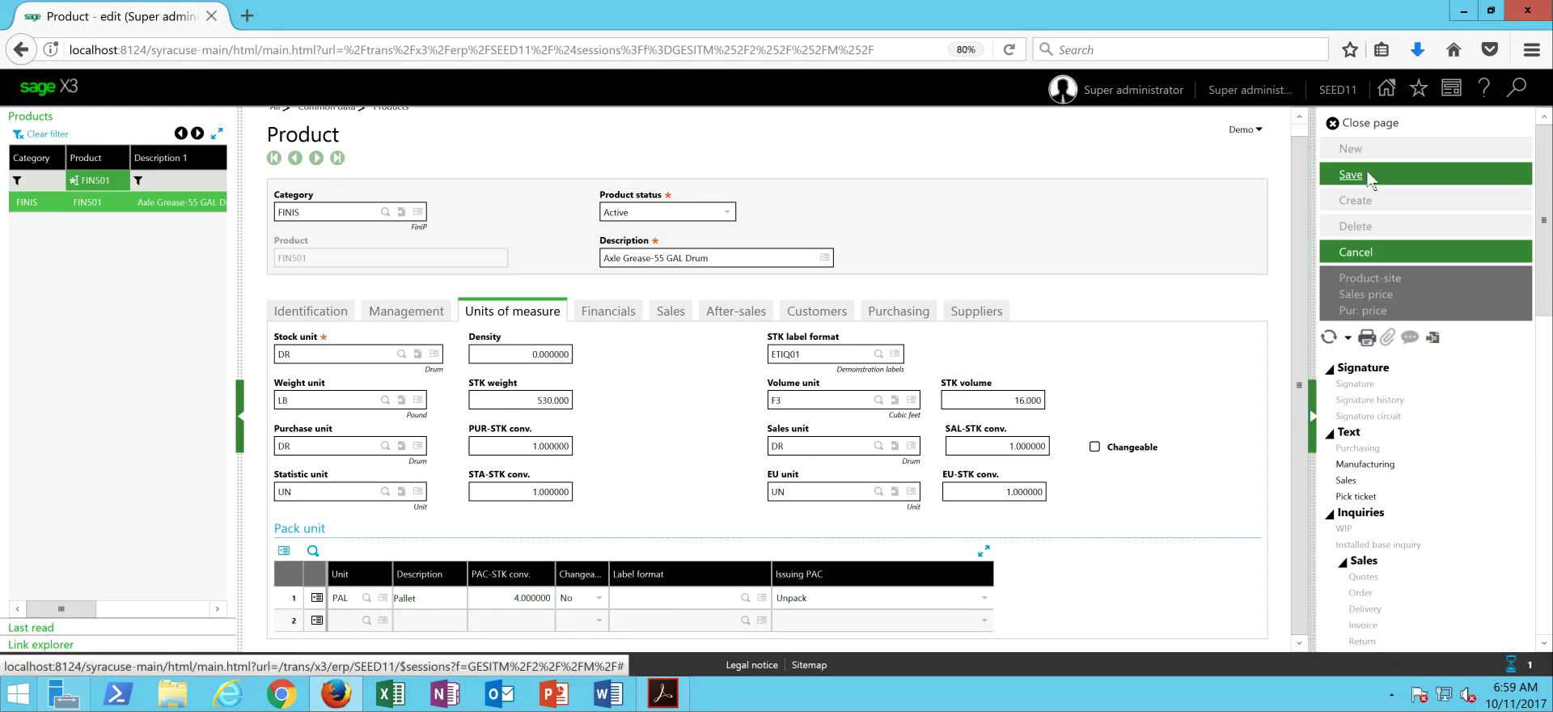
pyautogui.click(1377, 126)
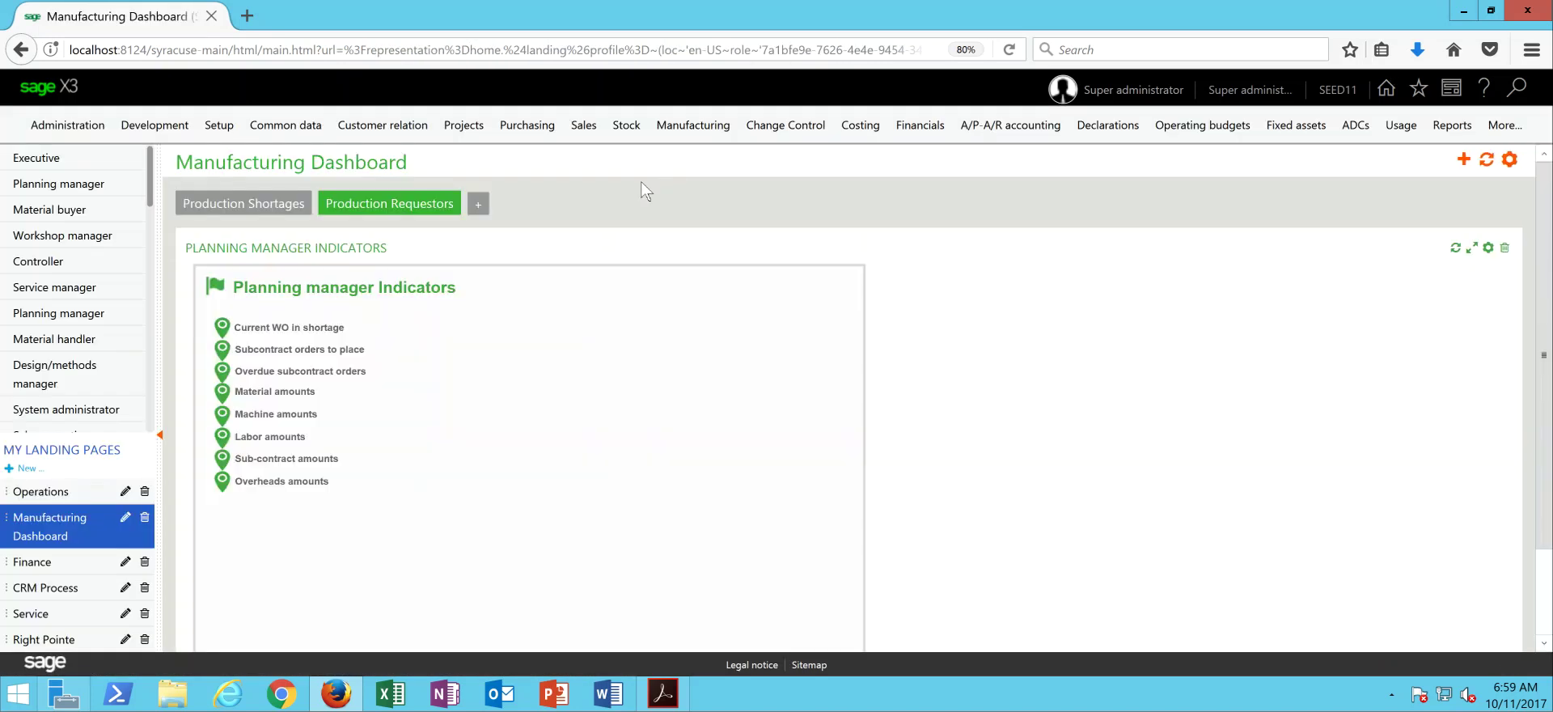
# Open the manufacturing work orders with the ALL Full entry transaction and start label printing for the displayed FIN501 work order.
pyautogui.click(699, 130)
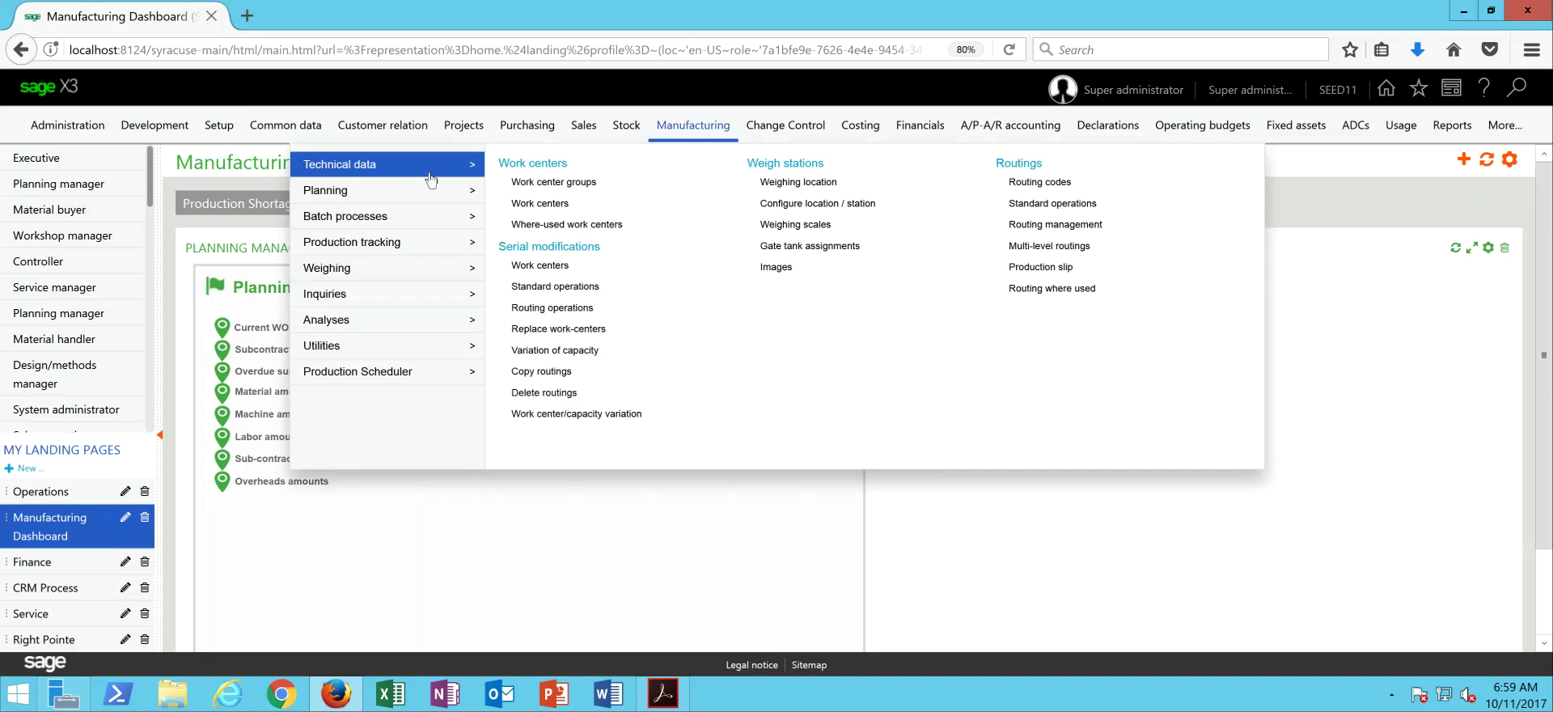
pyautogui.moveTo(404, 206)
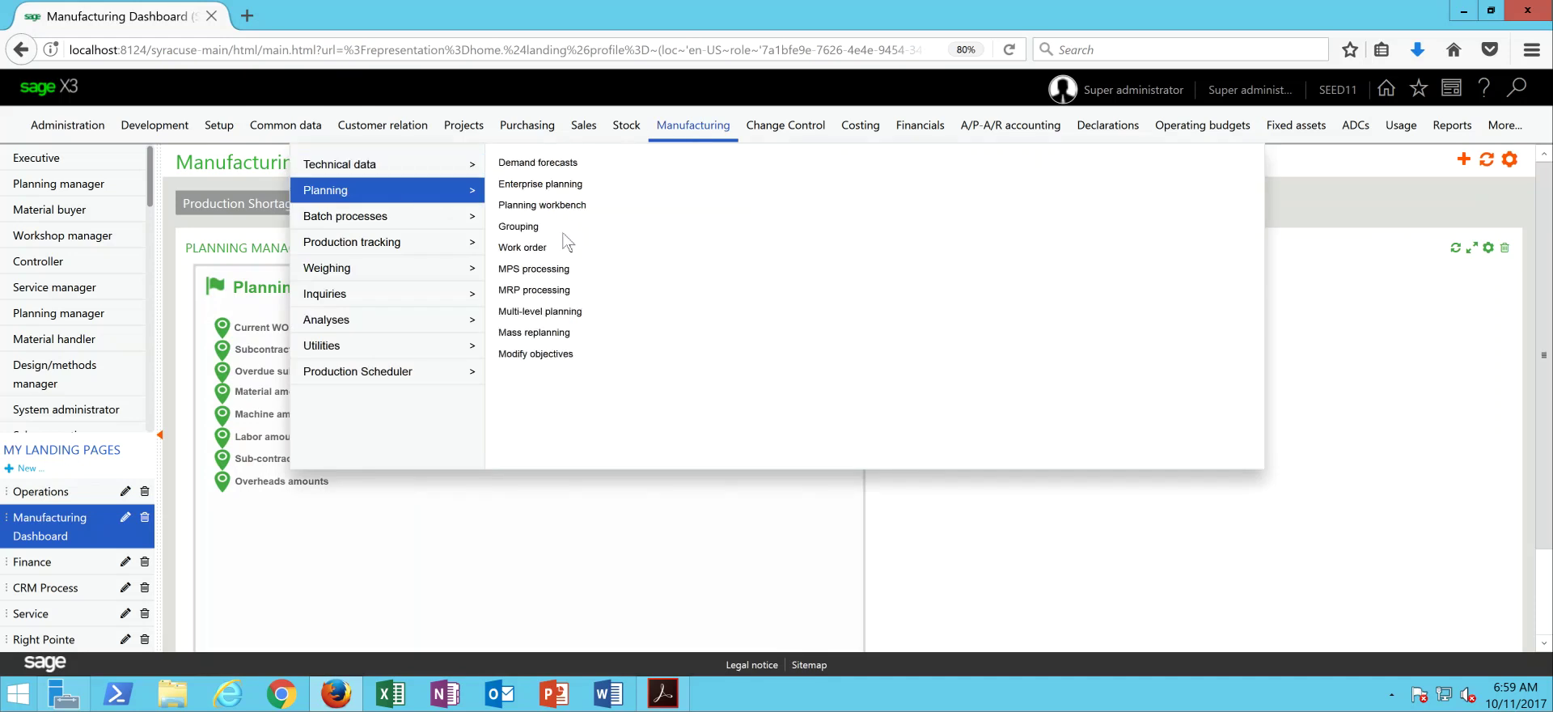
pyautogui.click(534, 253)
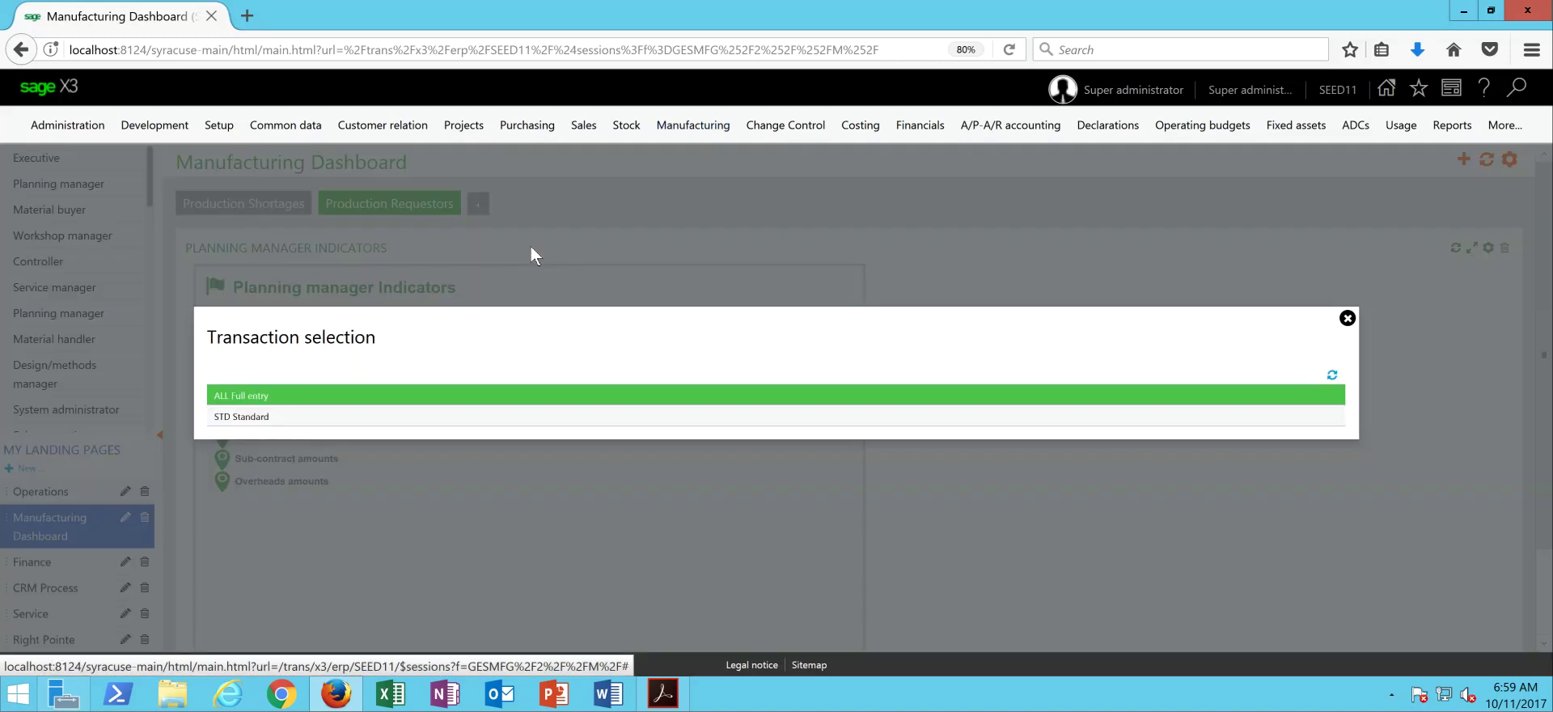
pyautogui.click(253, 396)
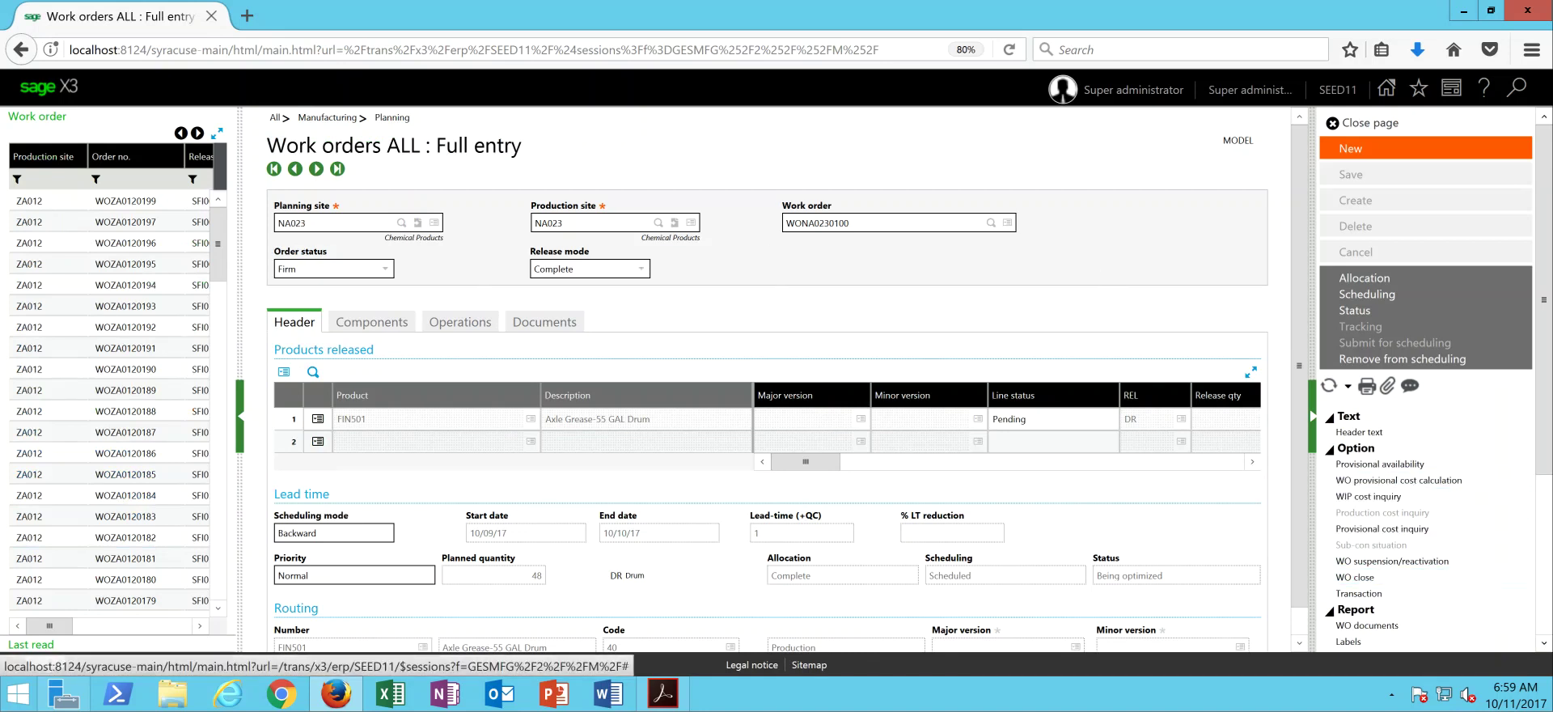
pyautogui.scroll(-3, 1545, 380)
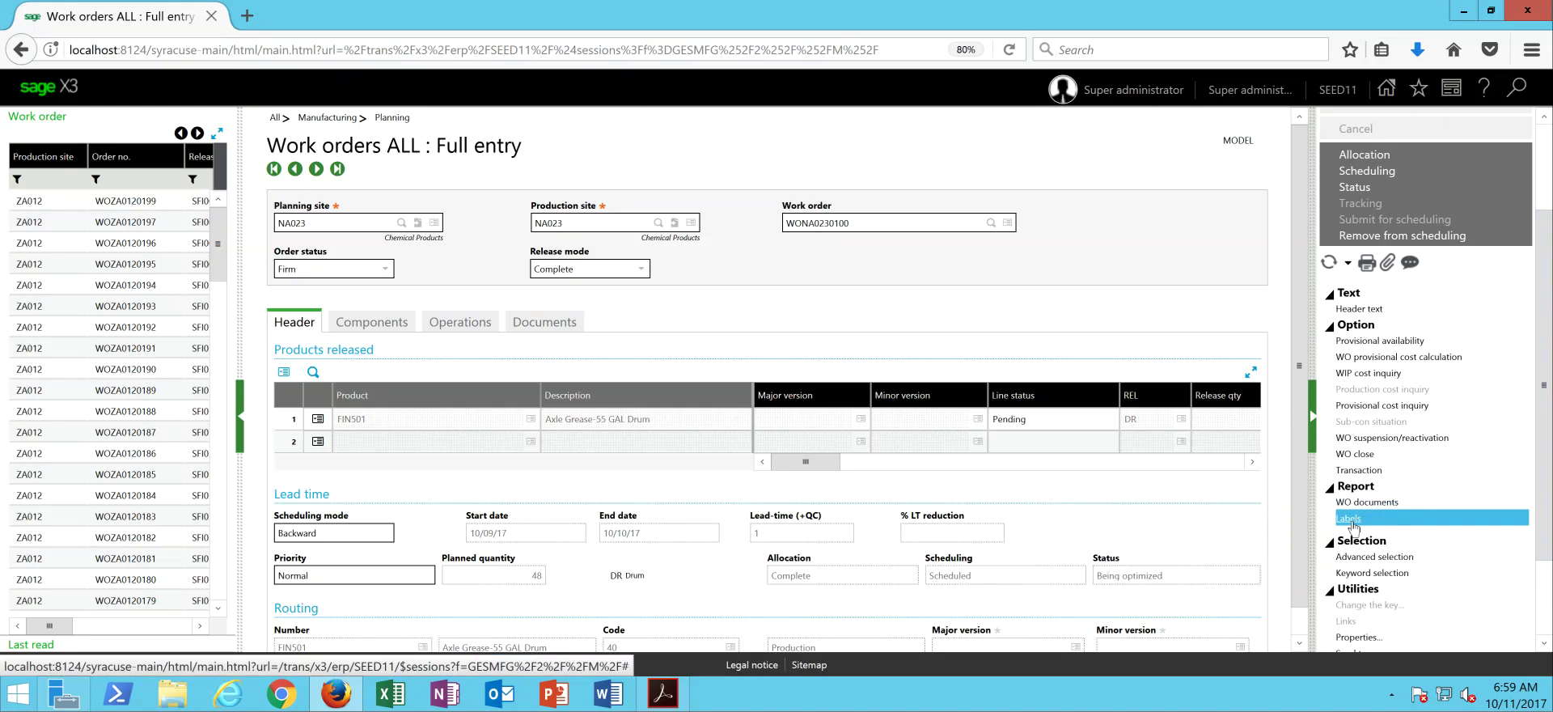
pyautogui.click(1354, 526)
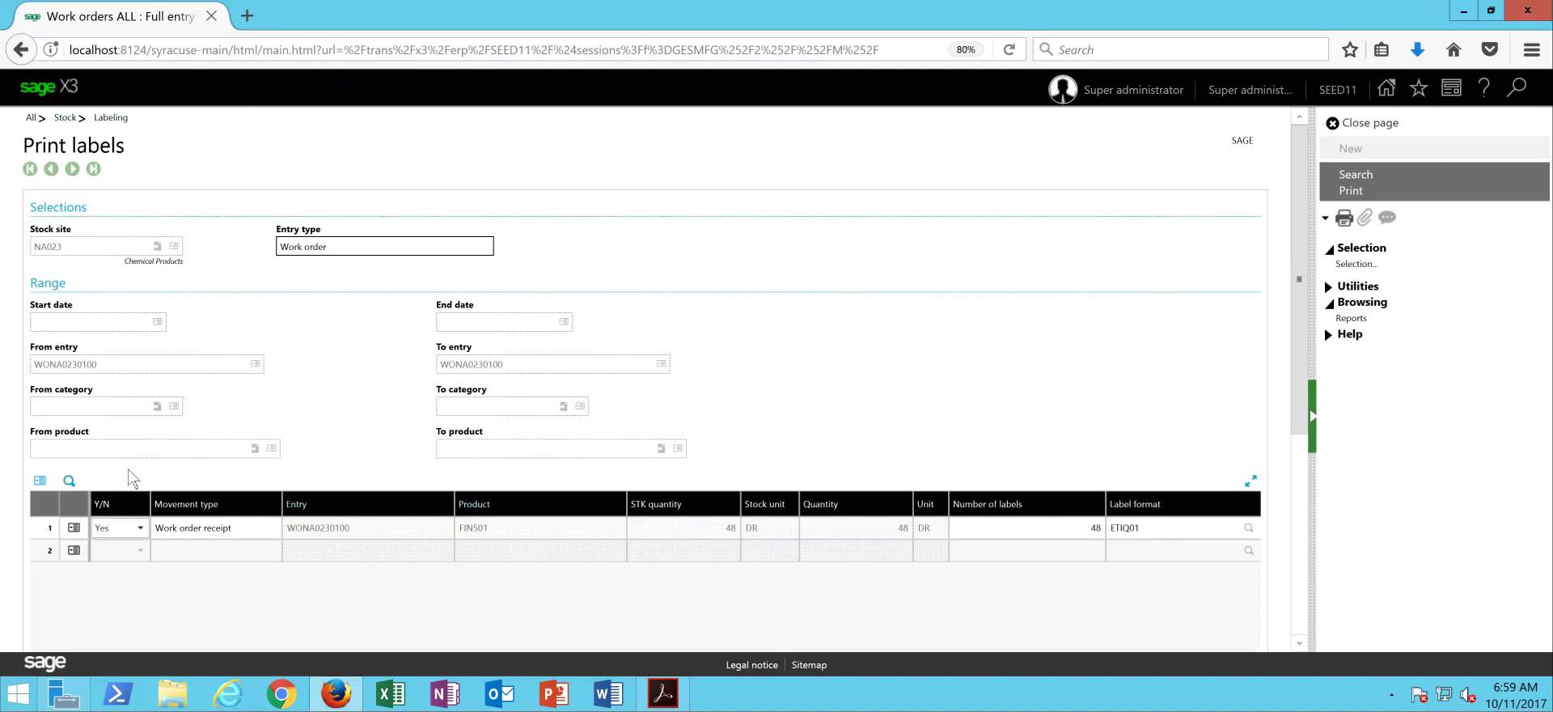
# Print the work order receipt line with label format ETIQPROD and open the resulting PDF in Adobe Acrobat Reader DC.
pyautogui.click(74, 549)
pyautogui.click(1140, 529)
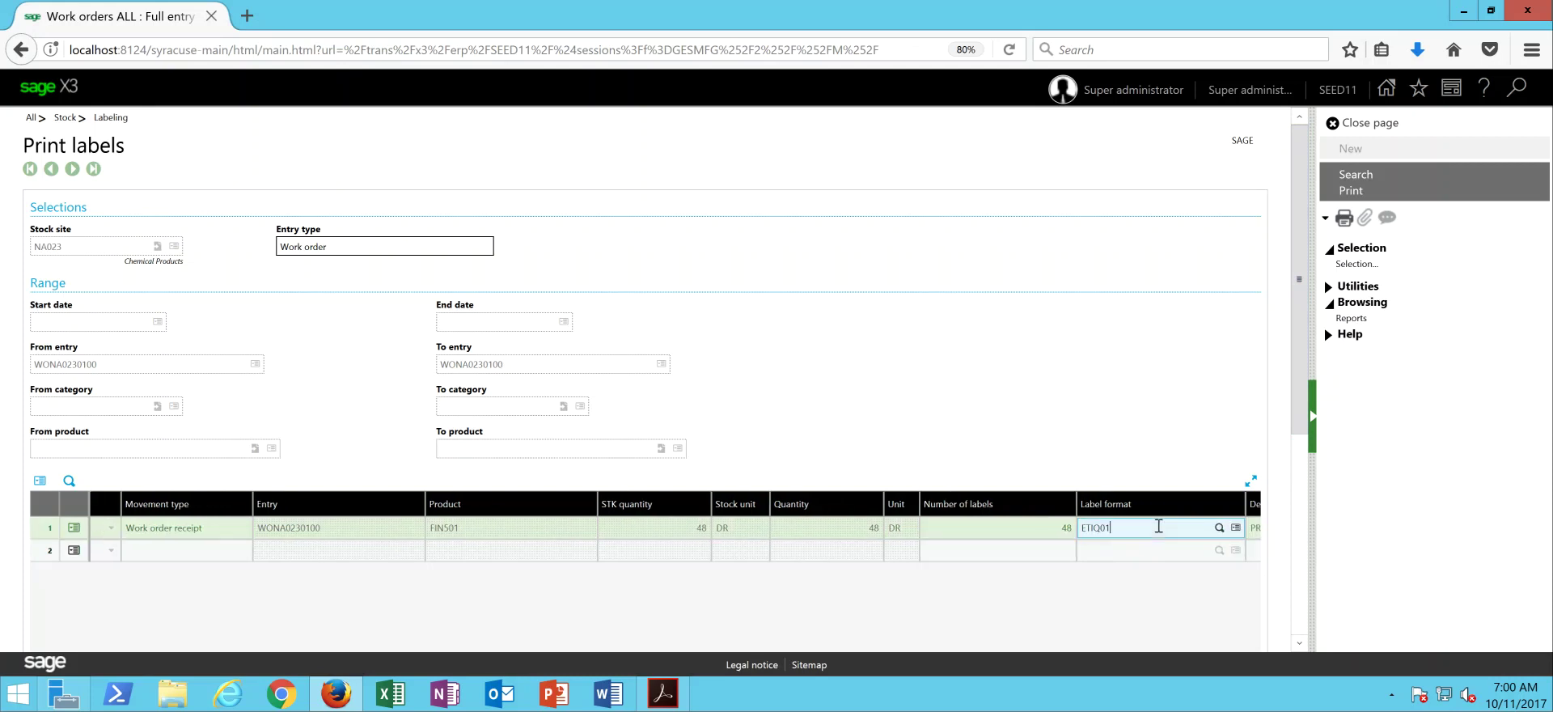
pyautogui.write('PROD')
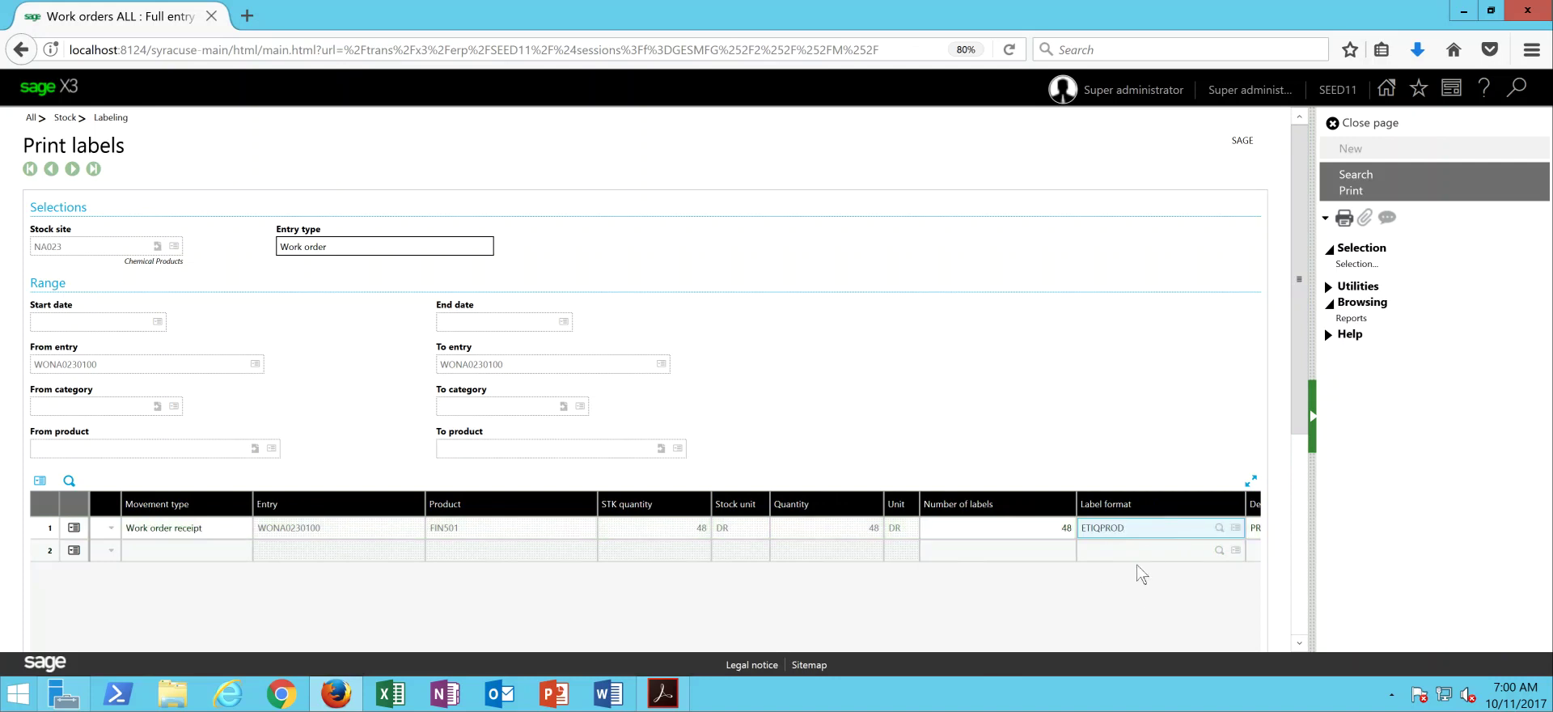
pyautogui.press('Tab')
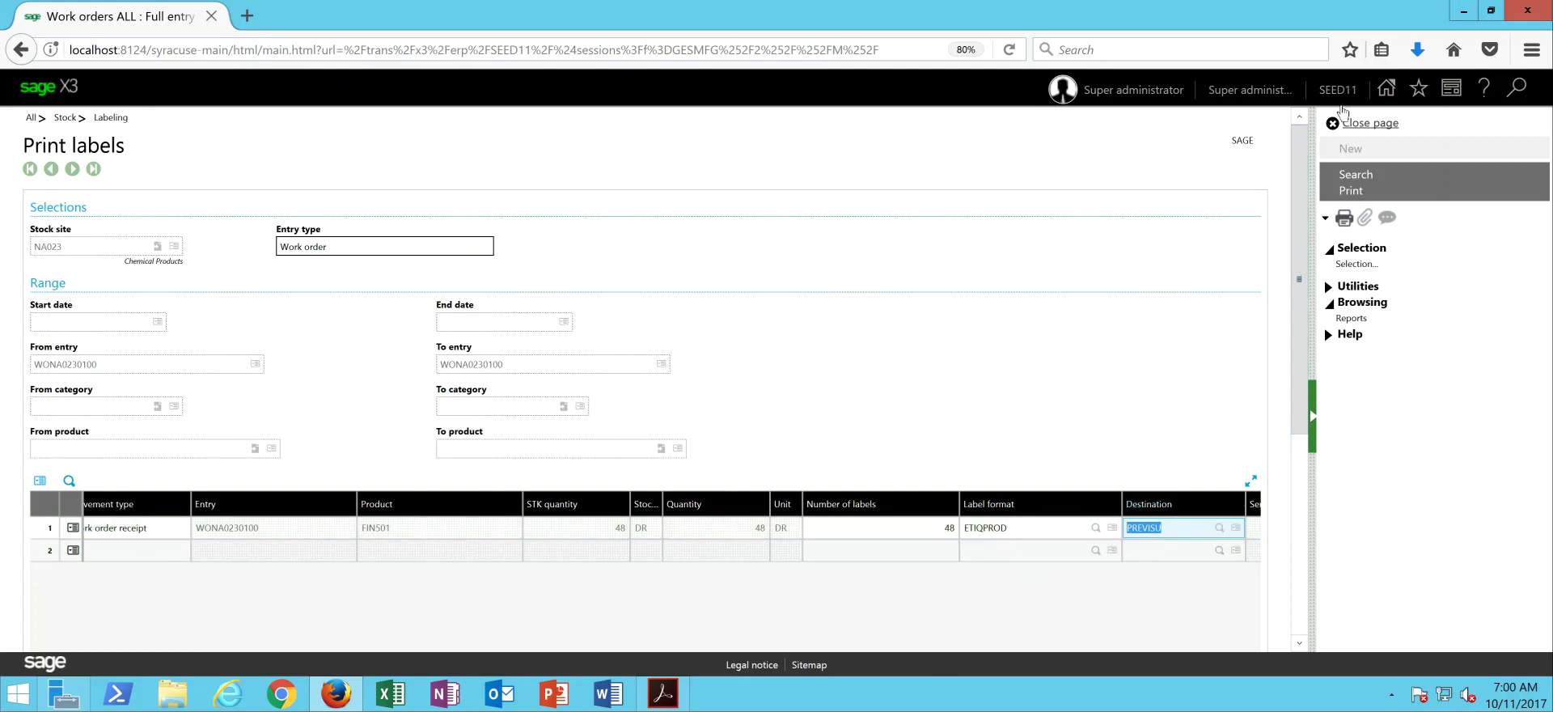
pyautogui.click(1350, 193)
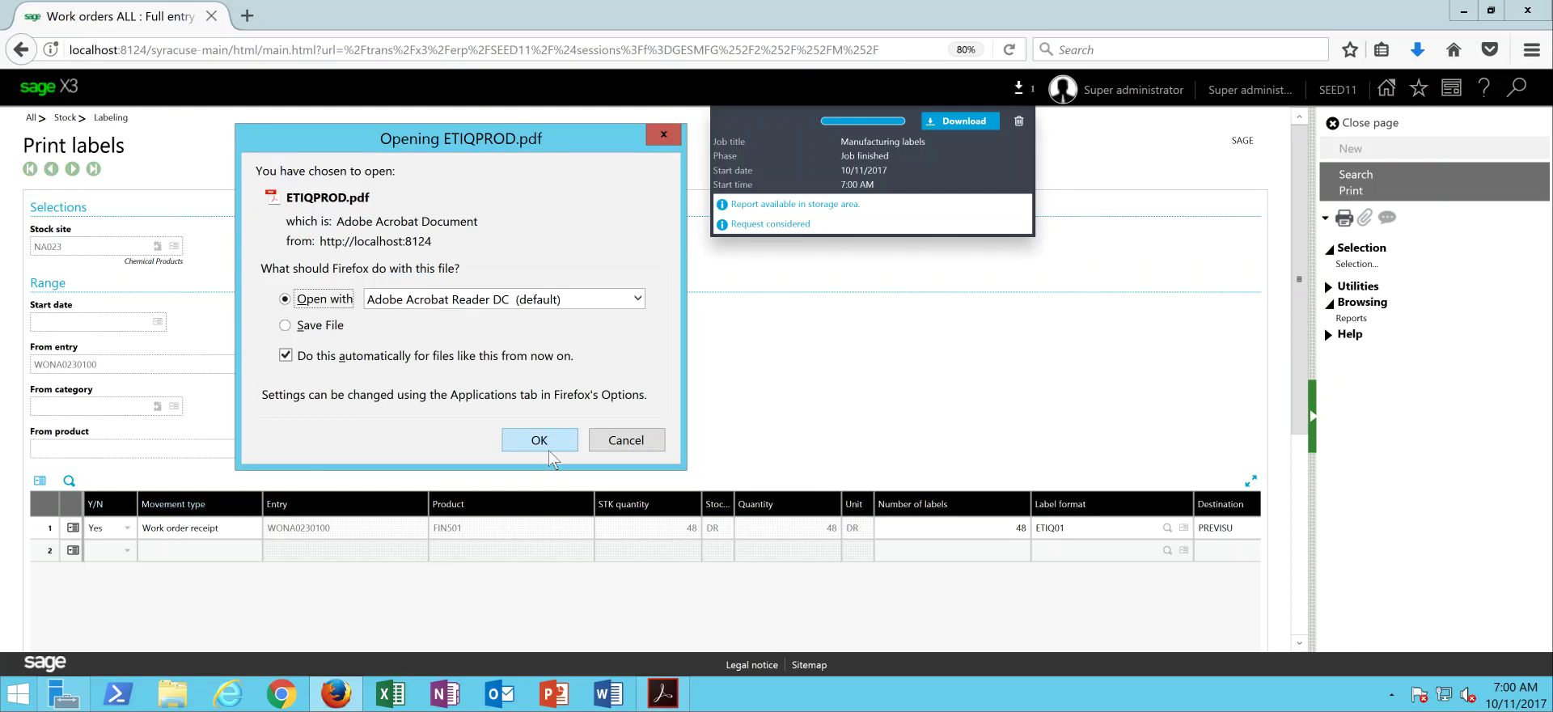
pyautogui.click(539, 440)
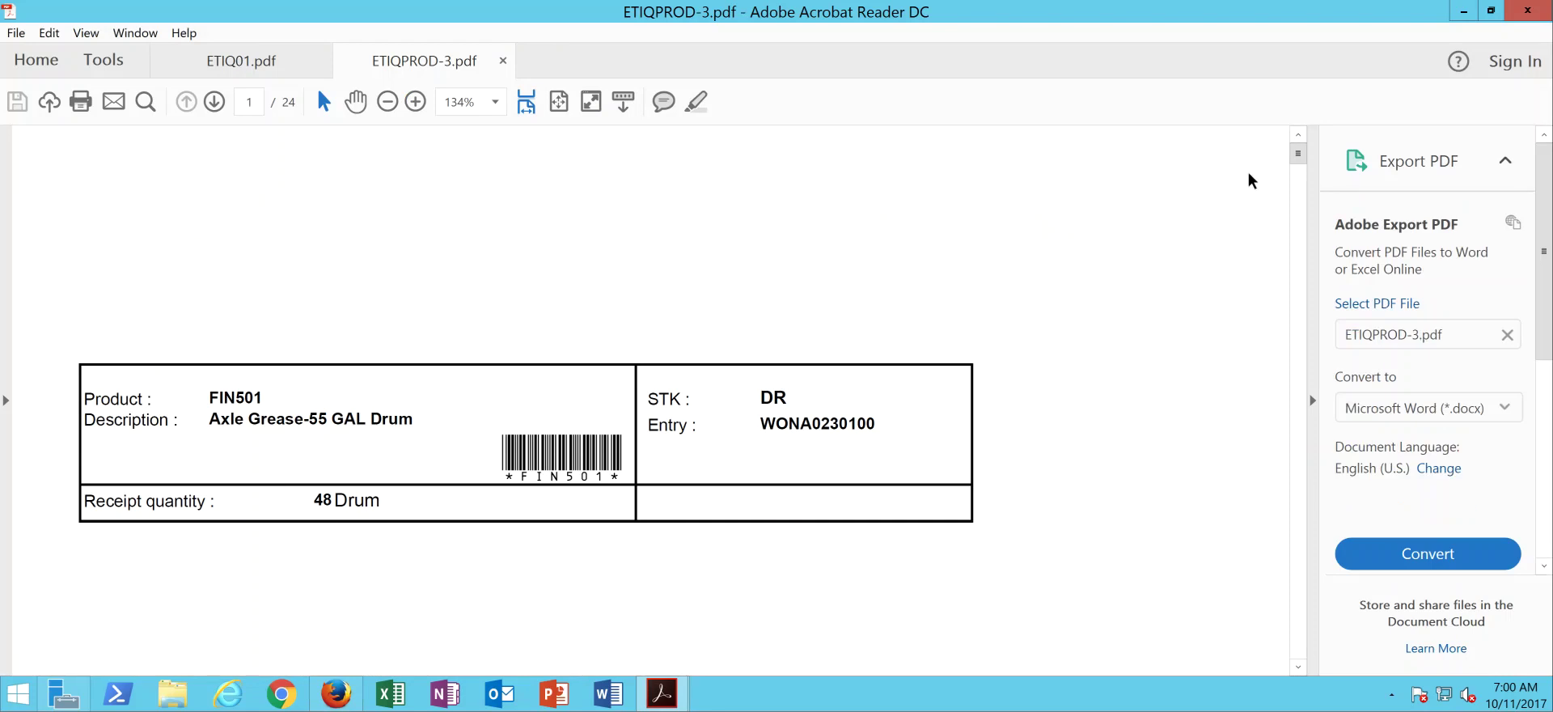
# Look over the ETIQPROD labels, return to Sage X3, clear the finished print job and close the label printing and work order pages.
pyautogui.moveTo(1300, 156); pyautogui.dragTo(1302, 186)
pyautogui.click(1464, 12)
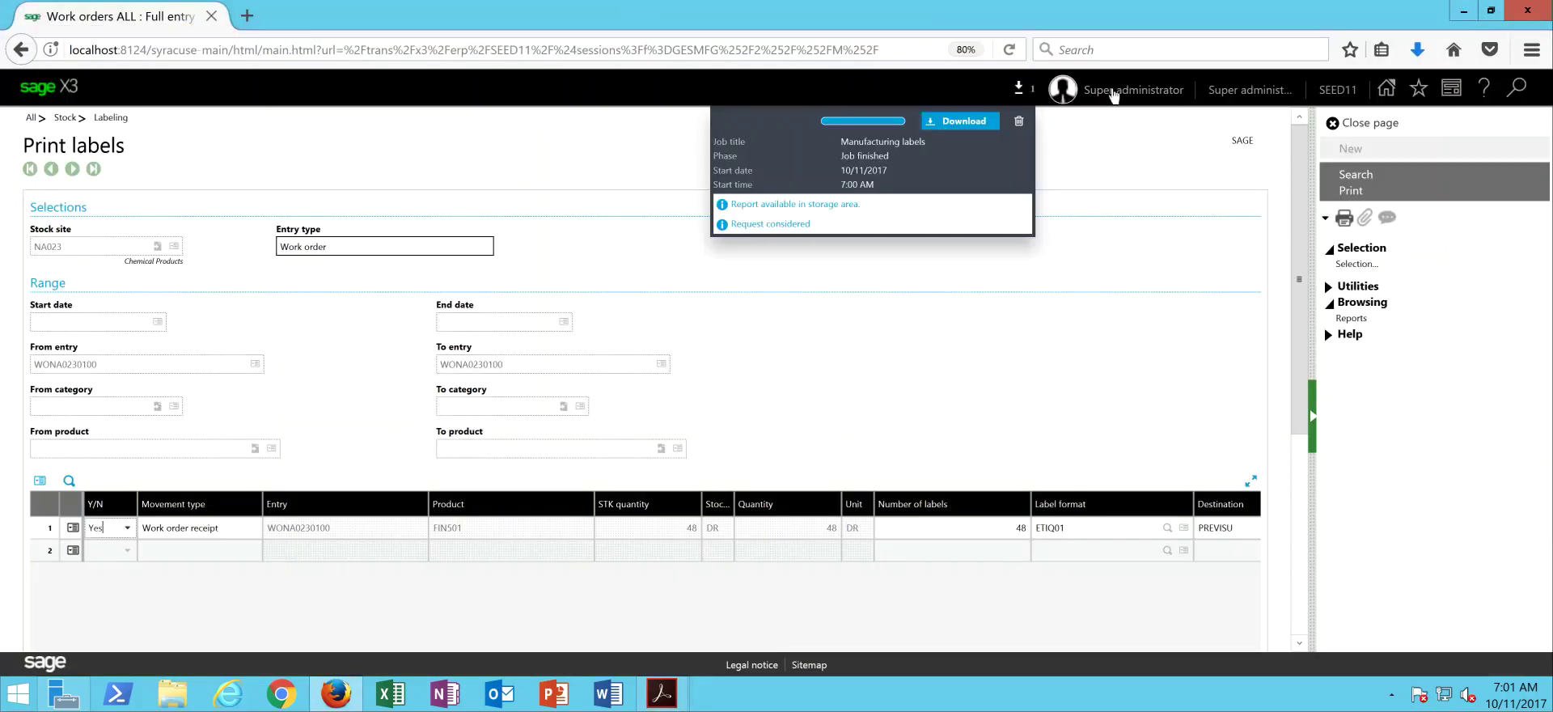
pyautogui.click(1019, 124)
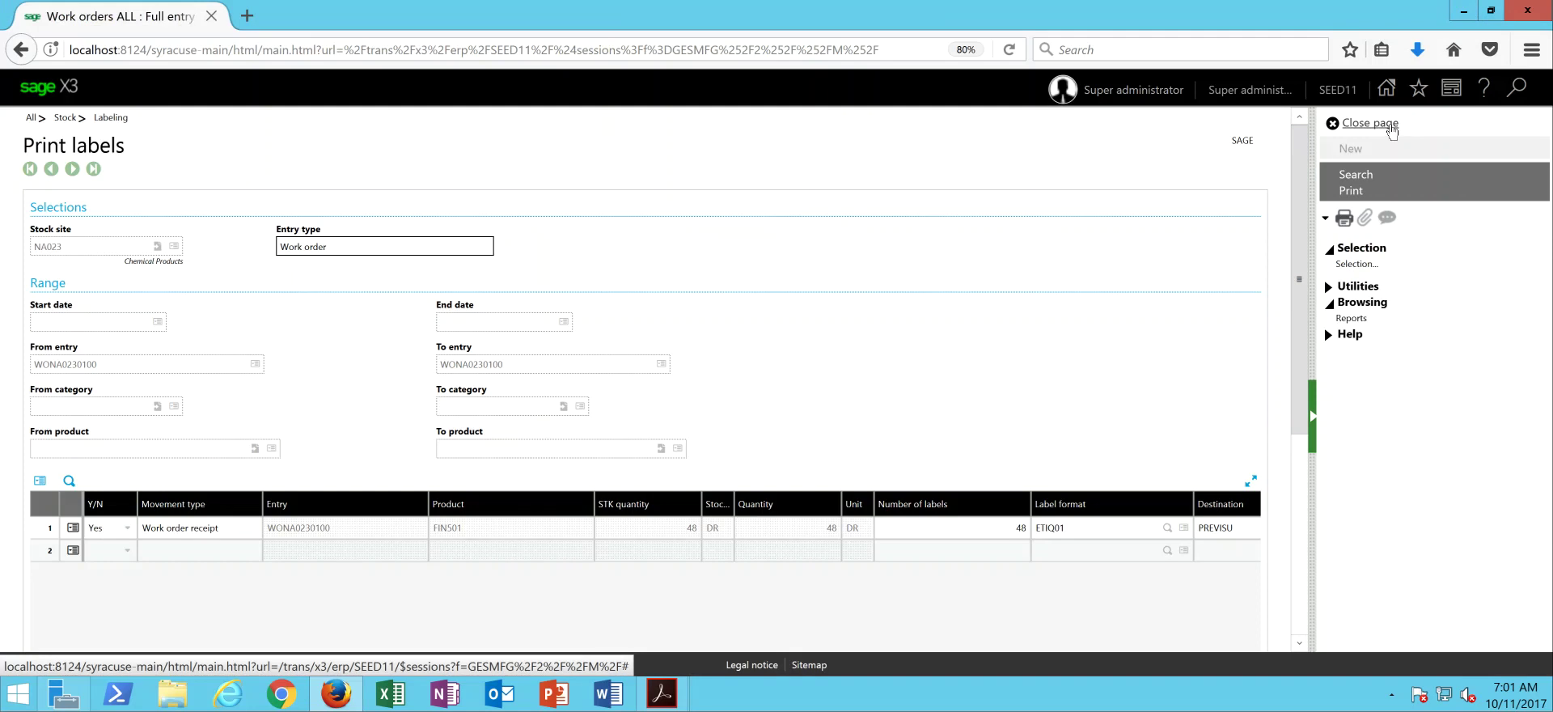
pyautogui.click(1391, 129)
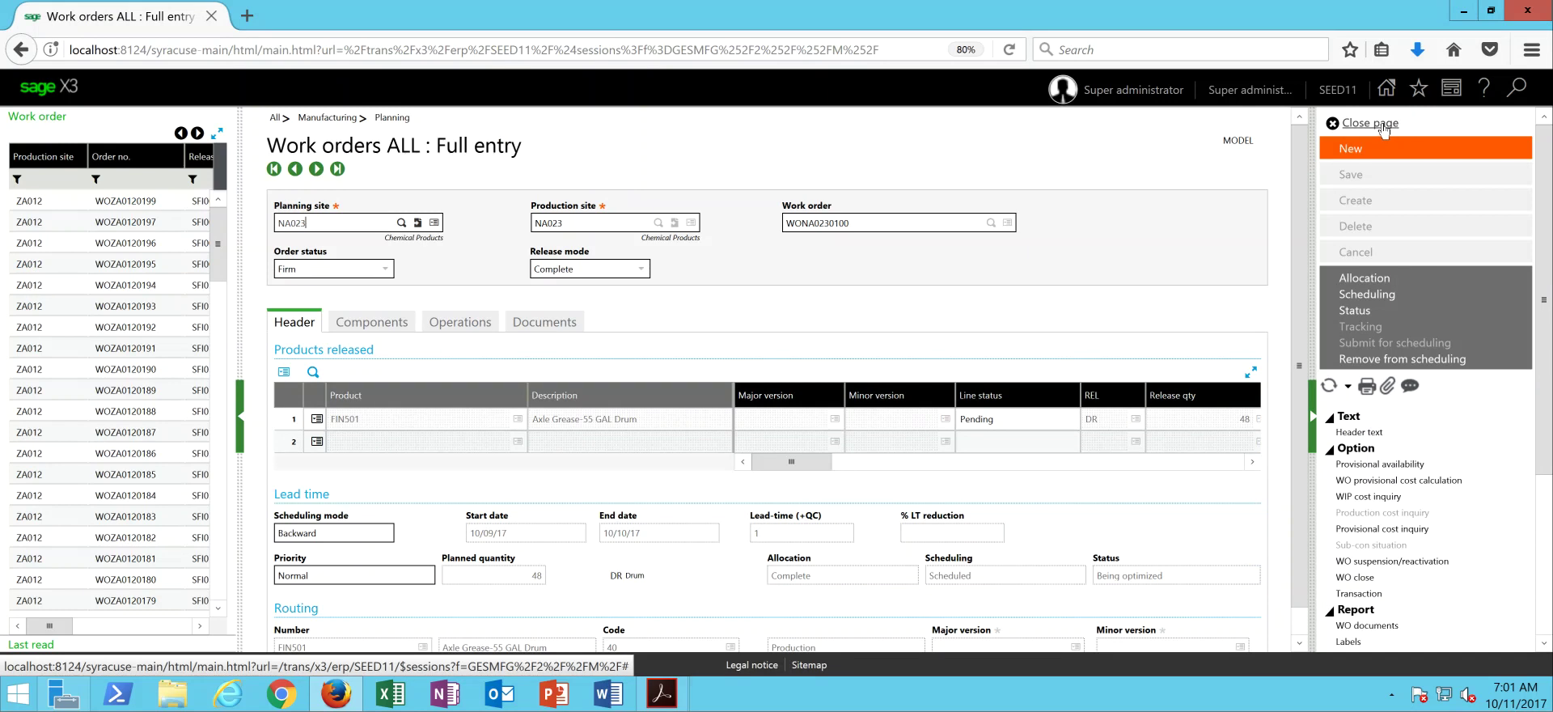
pyautogui.click(1383, 124)
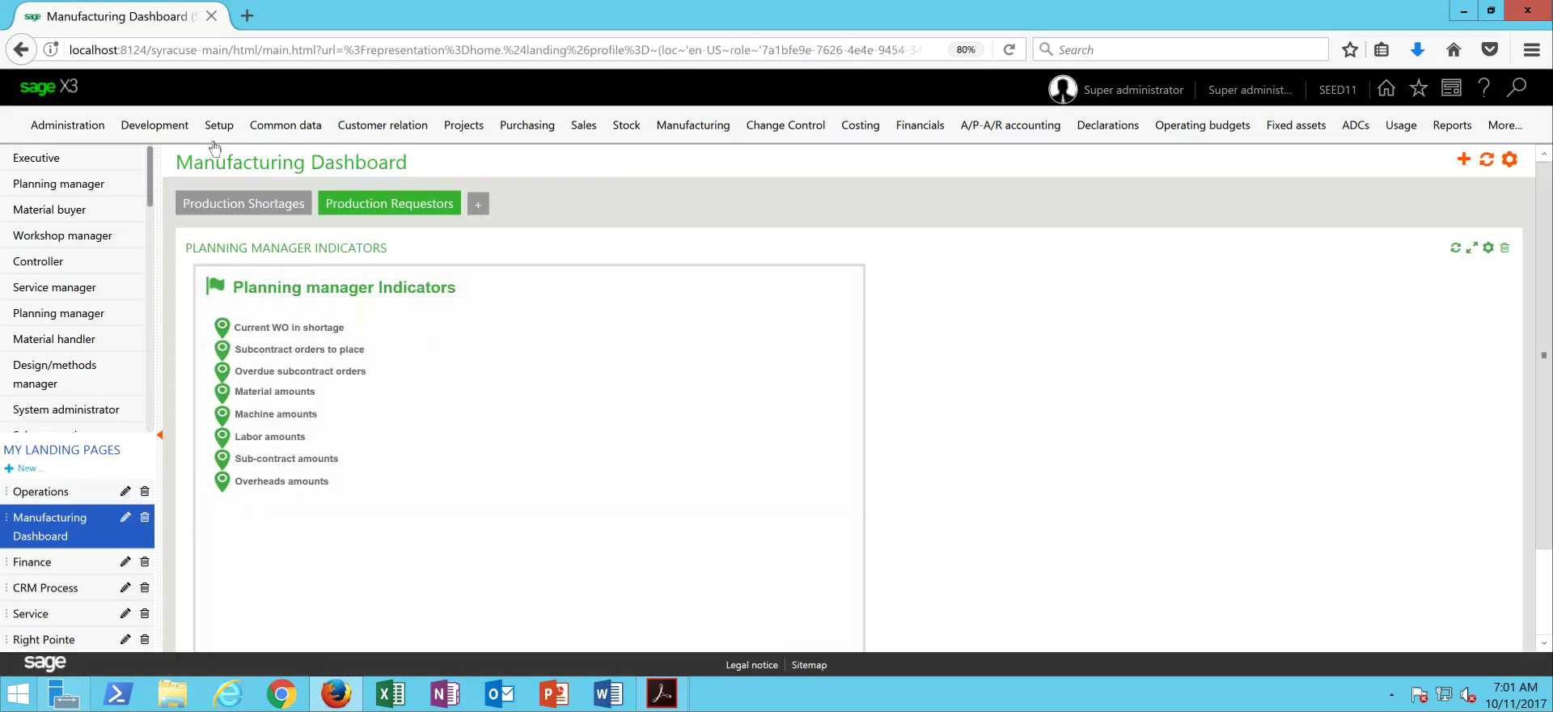
# Review the labeling options in the Documents settings of the ALL work order entry transaction in the manufacturing setup, leaving them as they are.
pyautogui.click(221, 129)
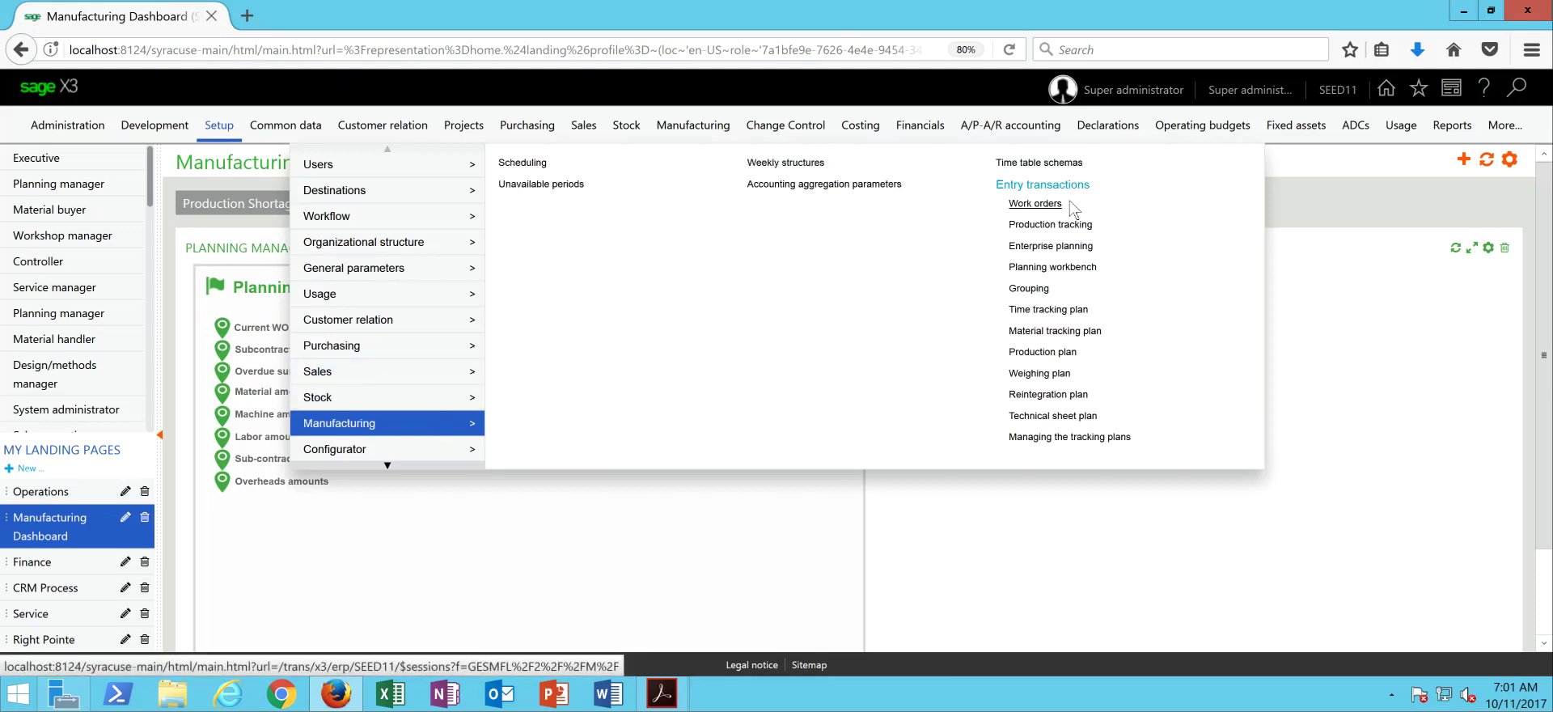
pyautogui.click(1027, 209)
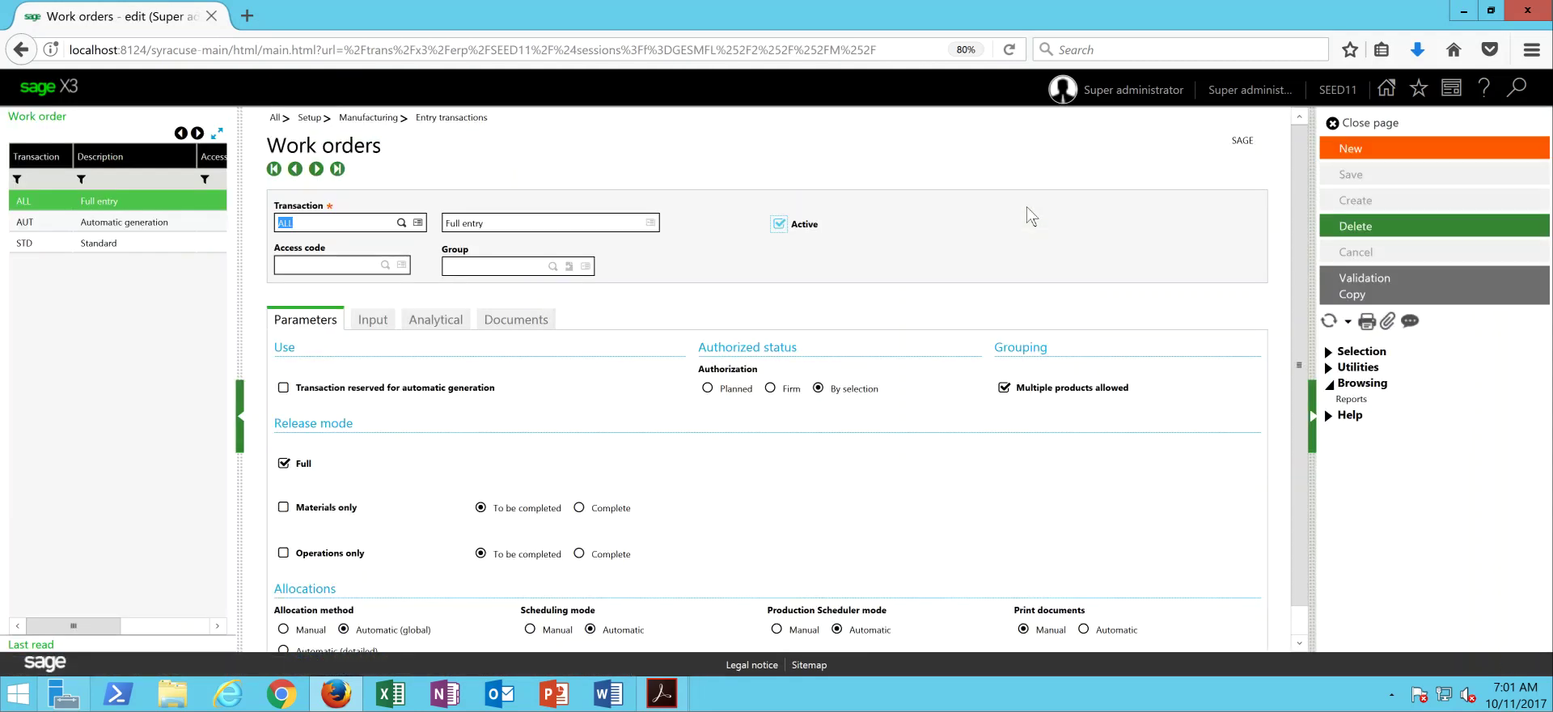
pyautogui.click(510, 321)
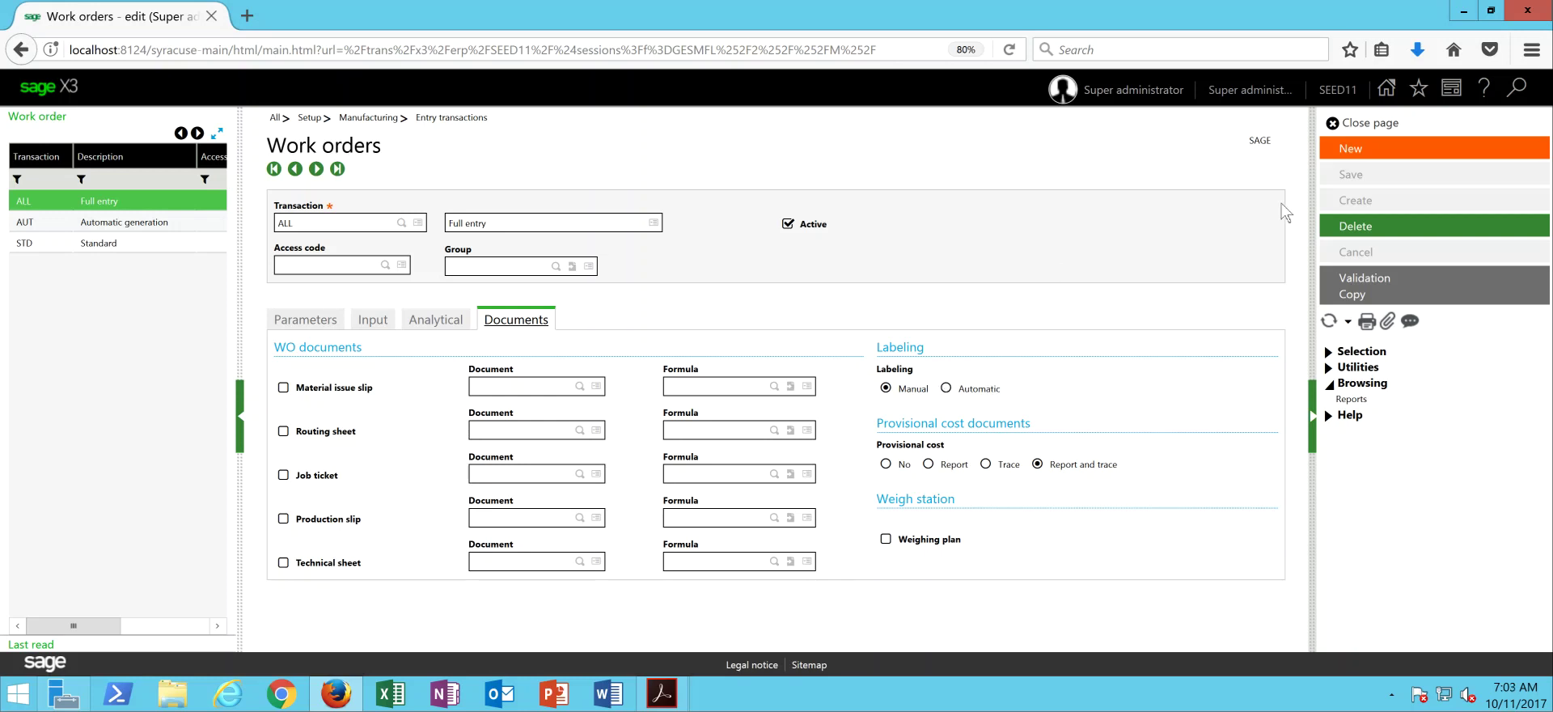
pyautogui.click(1381, 129)
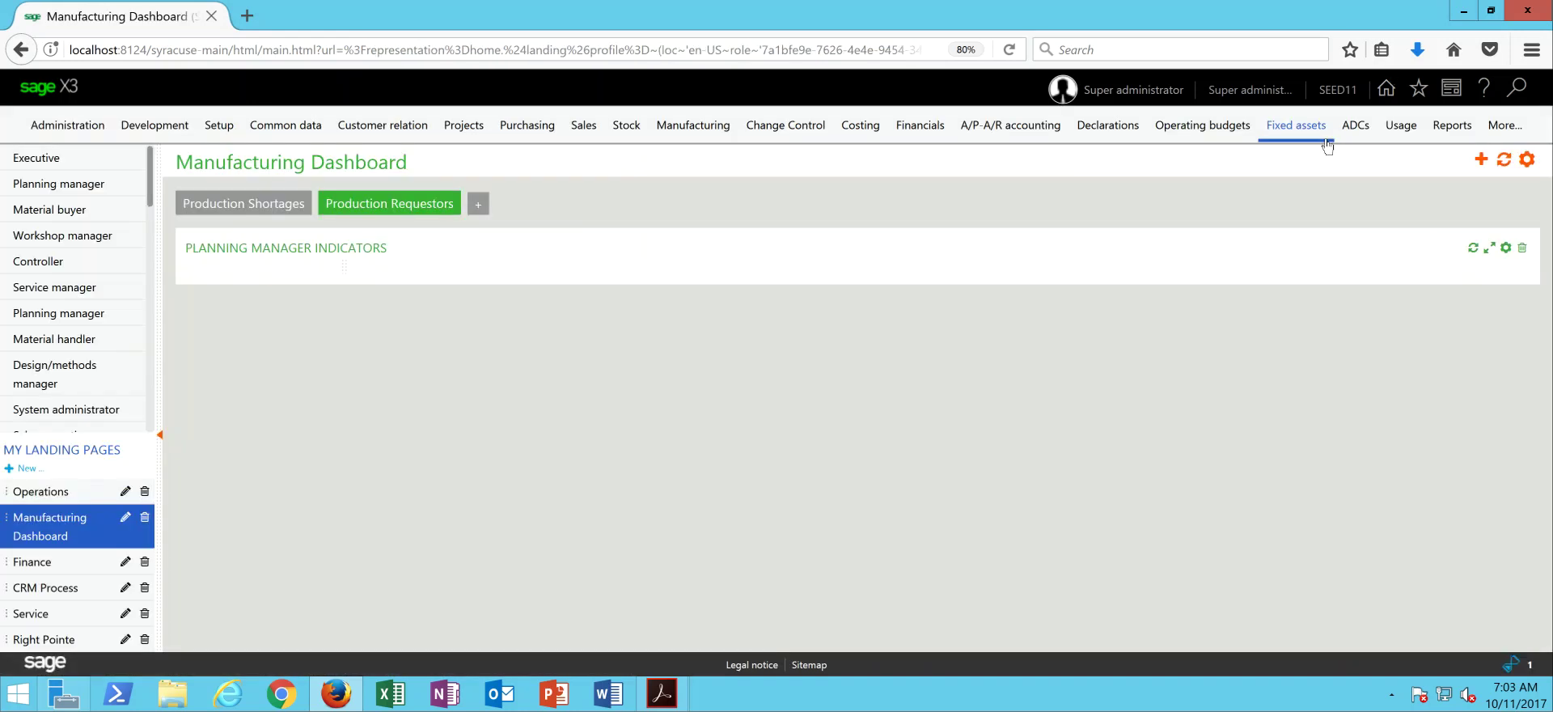
# Open the production tracking entry transaction setup and show the receipt parameters of transaction ST1.
pyautogui.moveTo(1327, 146)
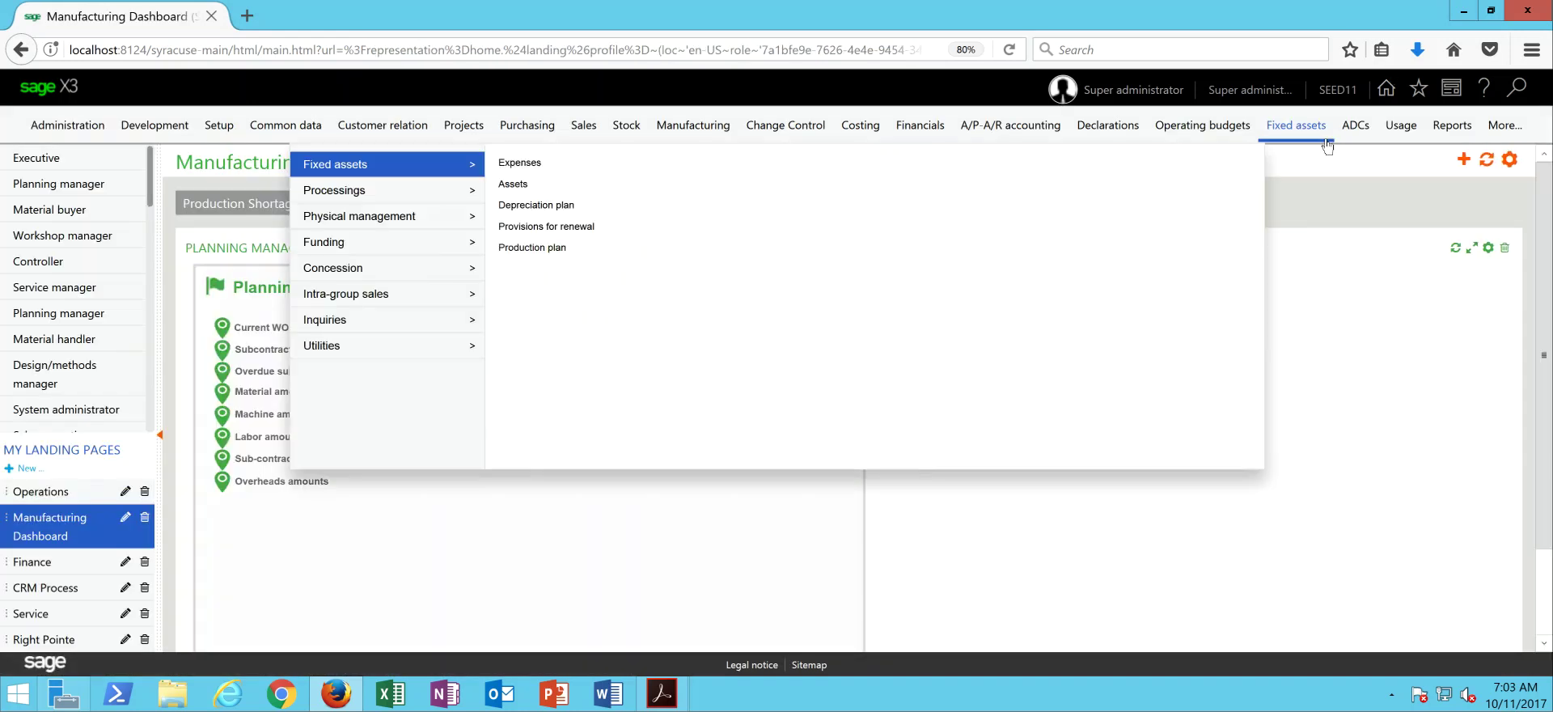
pyautogui.moveTo(216, 127)
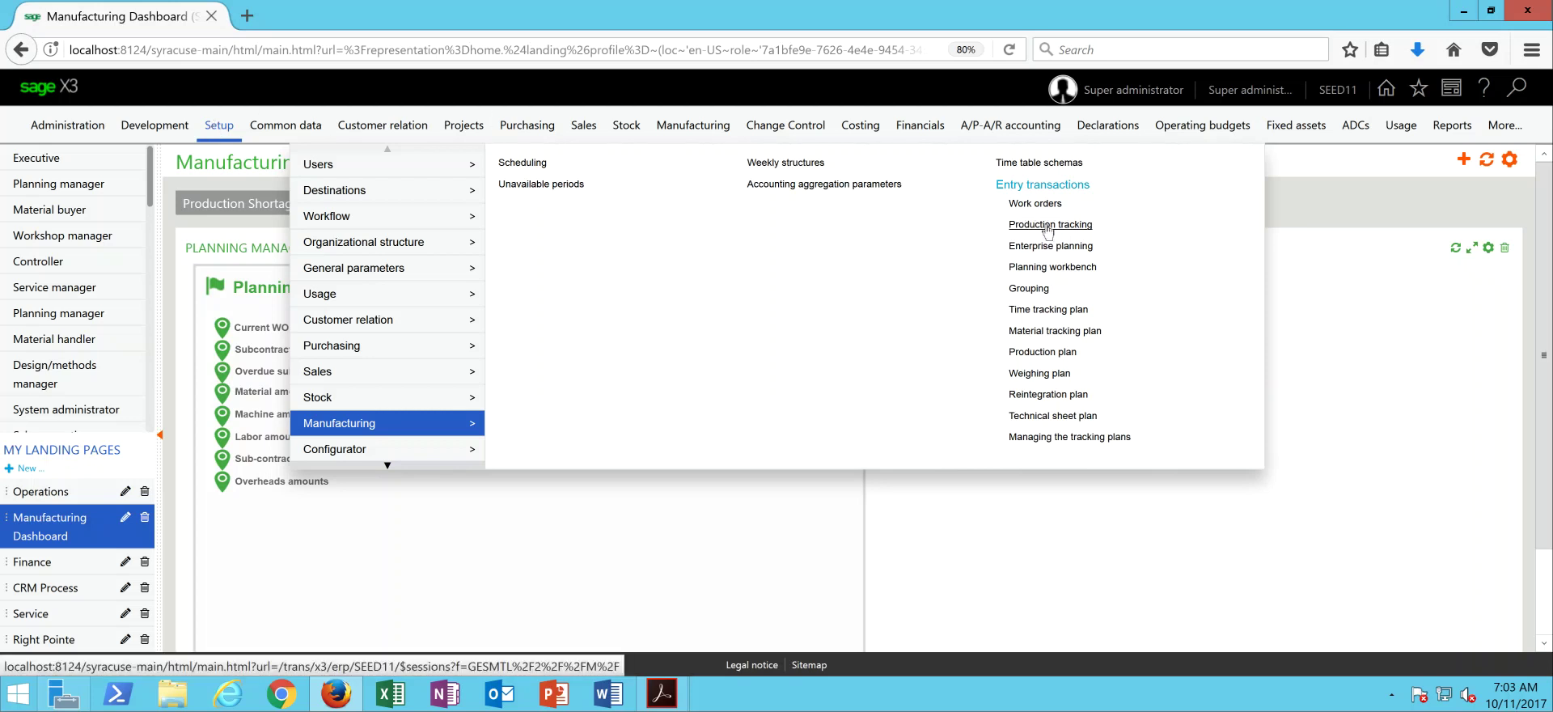
pyautogui.click(1046, 227)
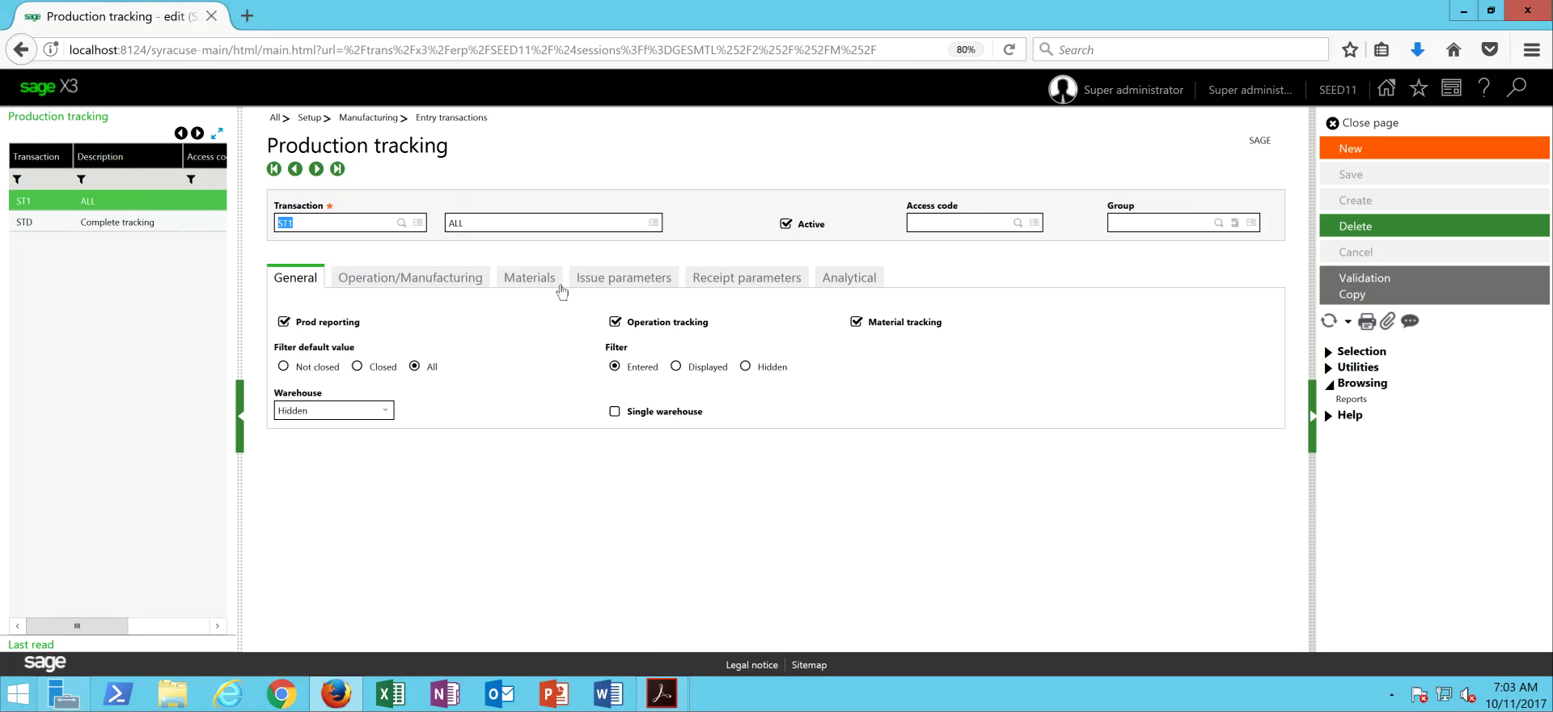
pyautogui.click(740, 275)
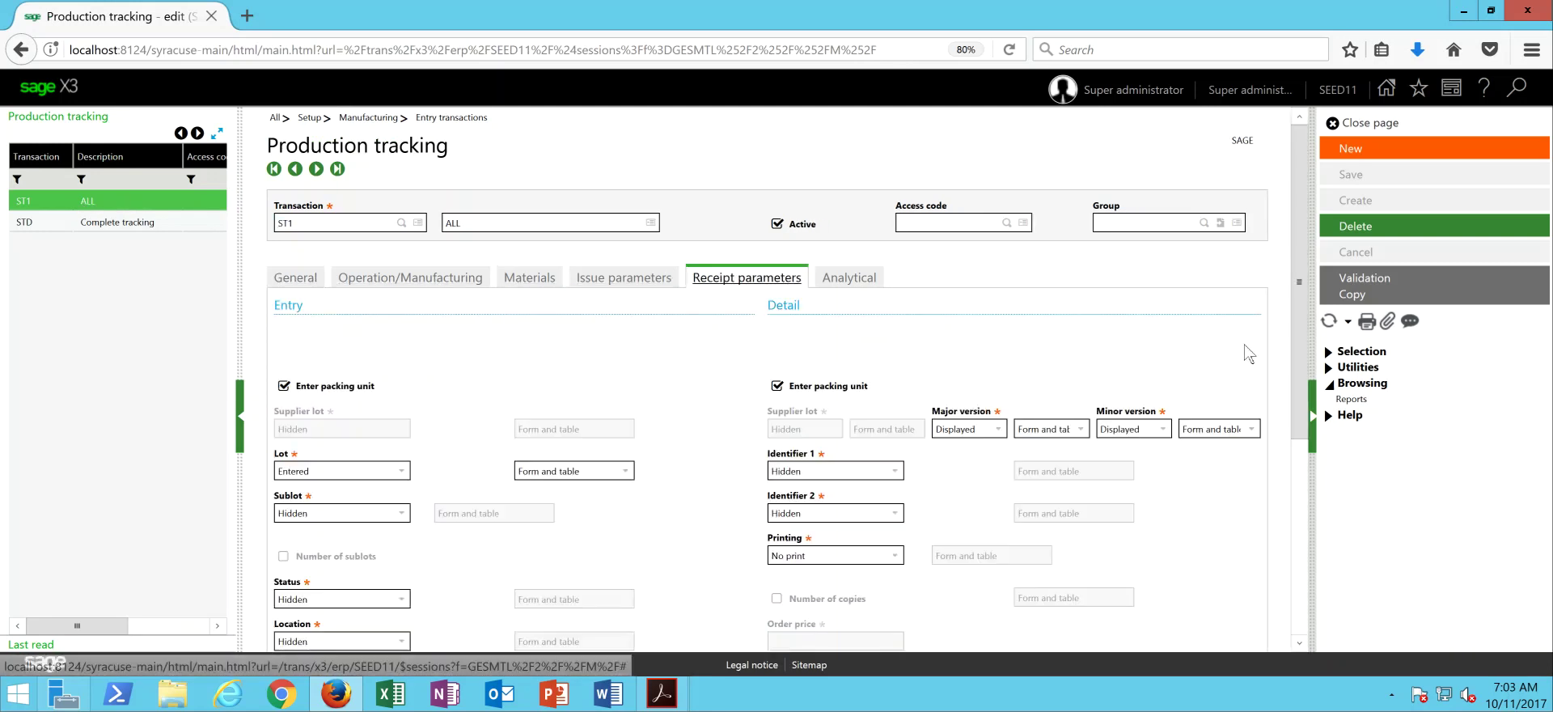
# Set the ST1 receipt detail Printing option to Labels, enable Number of copies, save the record and close it.
pyautogui.moveTo(1299, 285); pyautogui.dragTo(1296, 337)
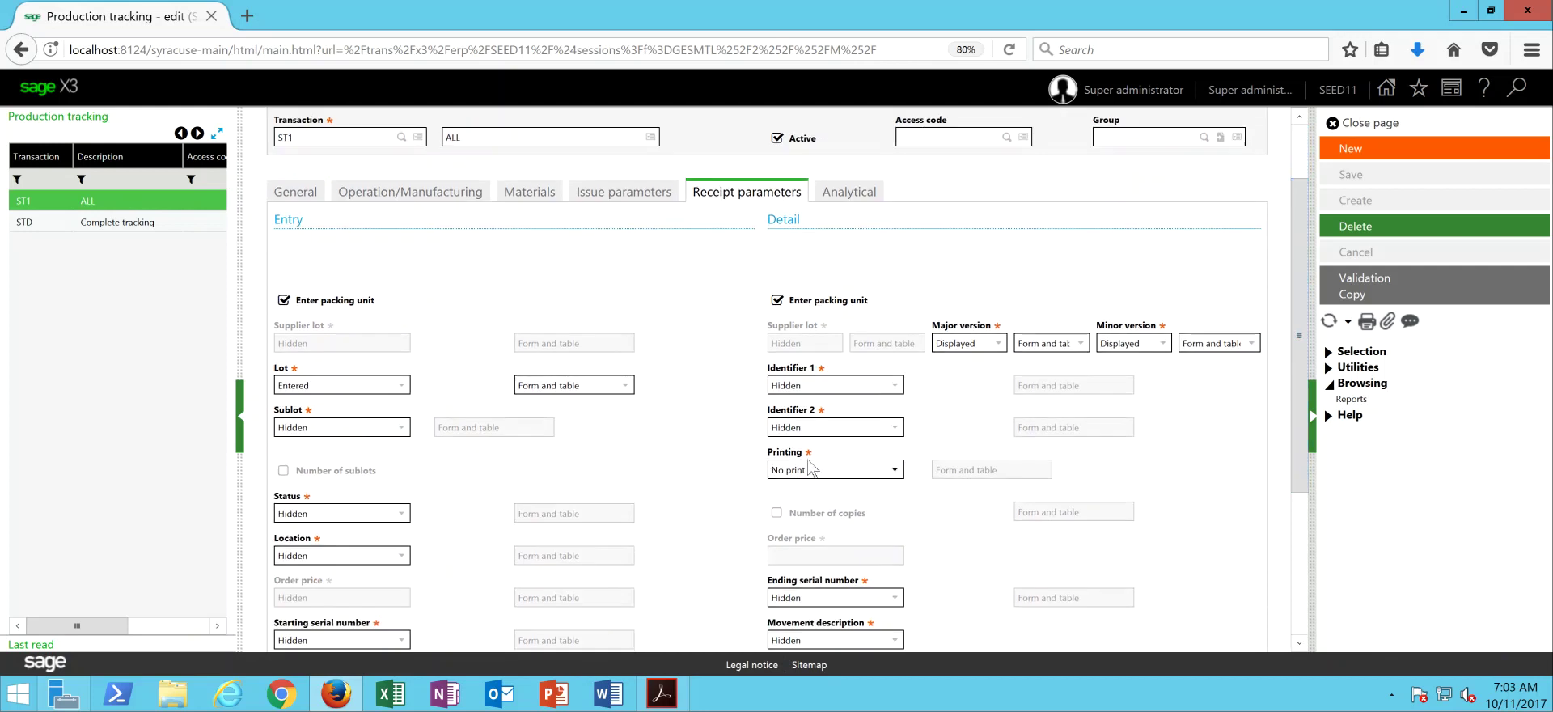
pyautogui.click(893, 471)
pyautogui.click(833, 509)
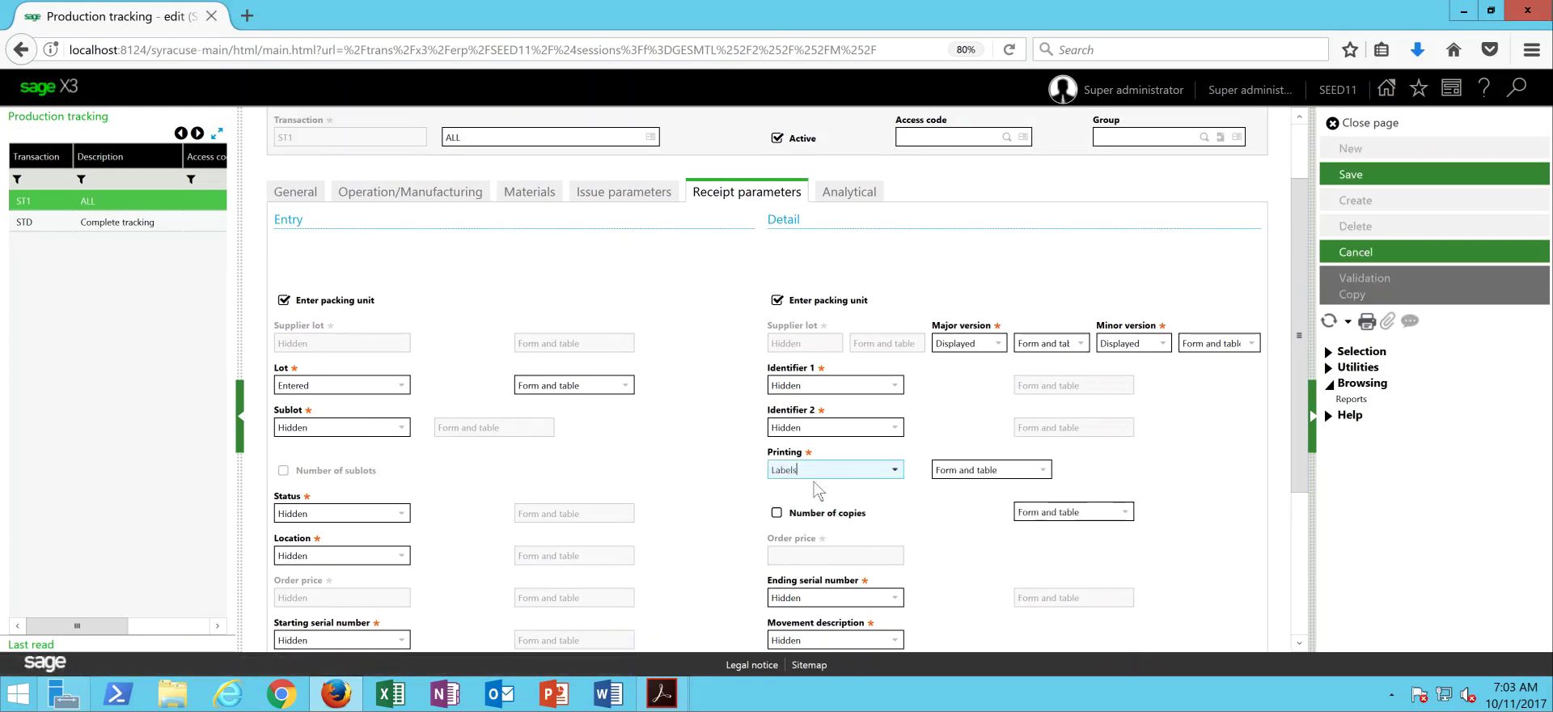
pyautogui.click(777, 514)
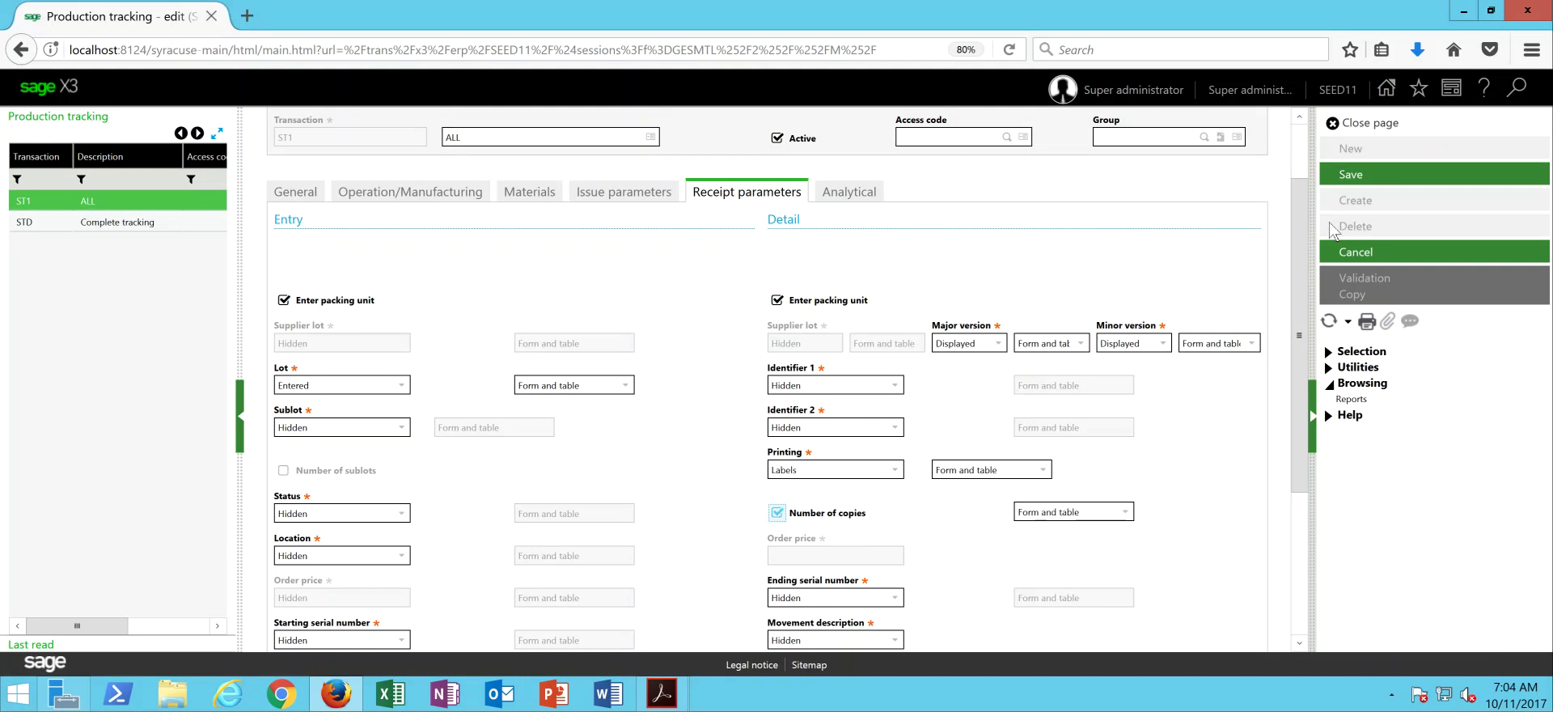
pyautogui.click(1376, 179)
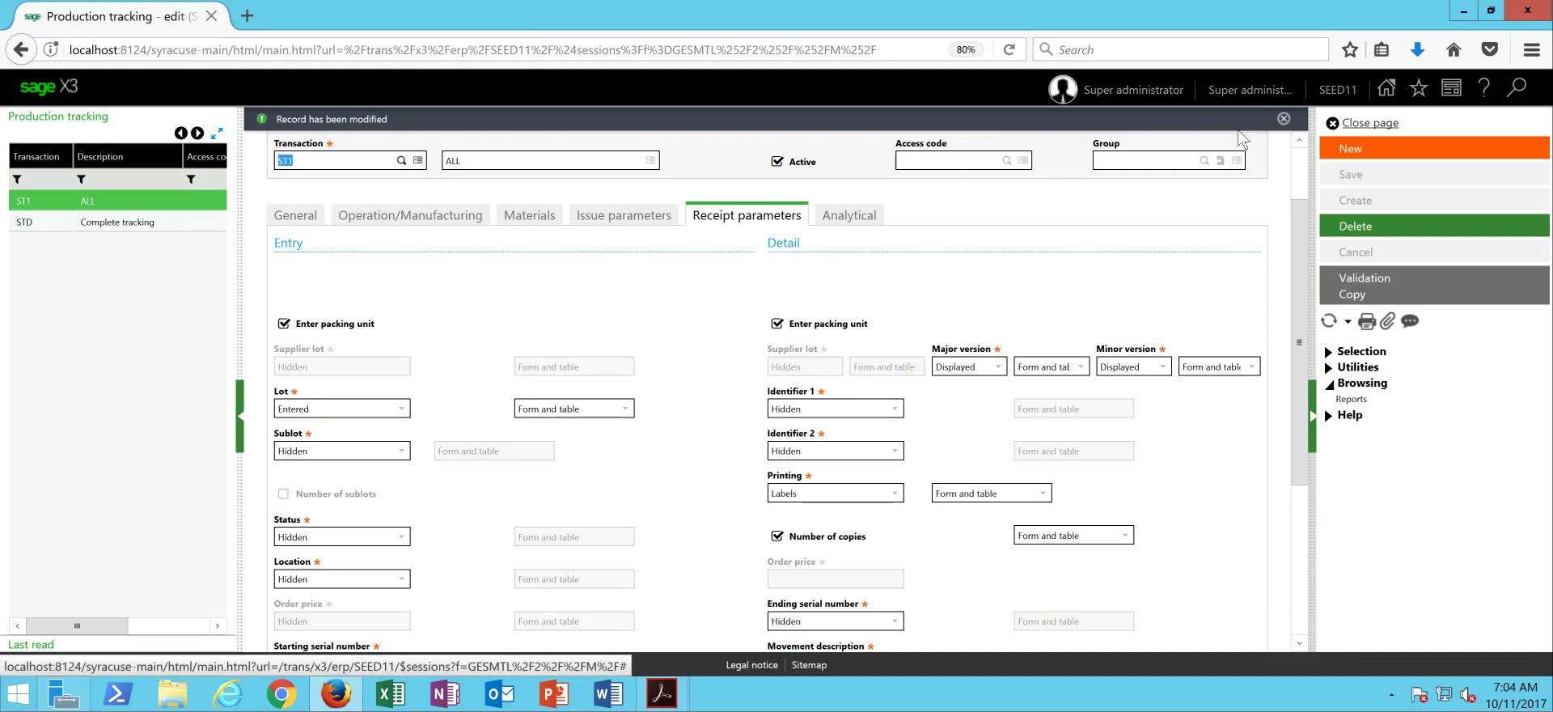
pyautogui.click(1368, 124)
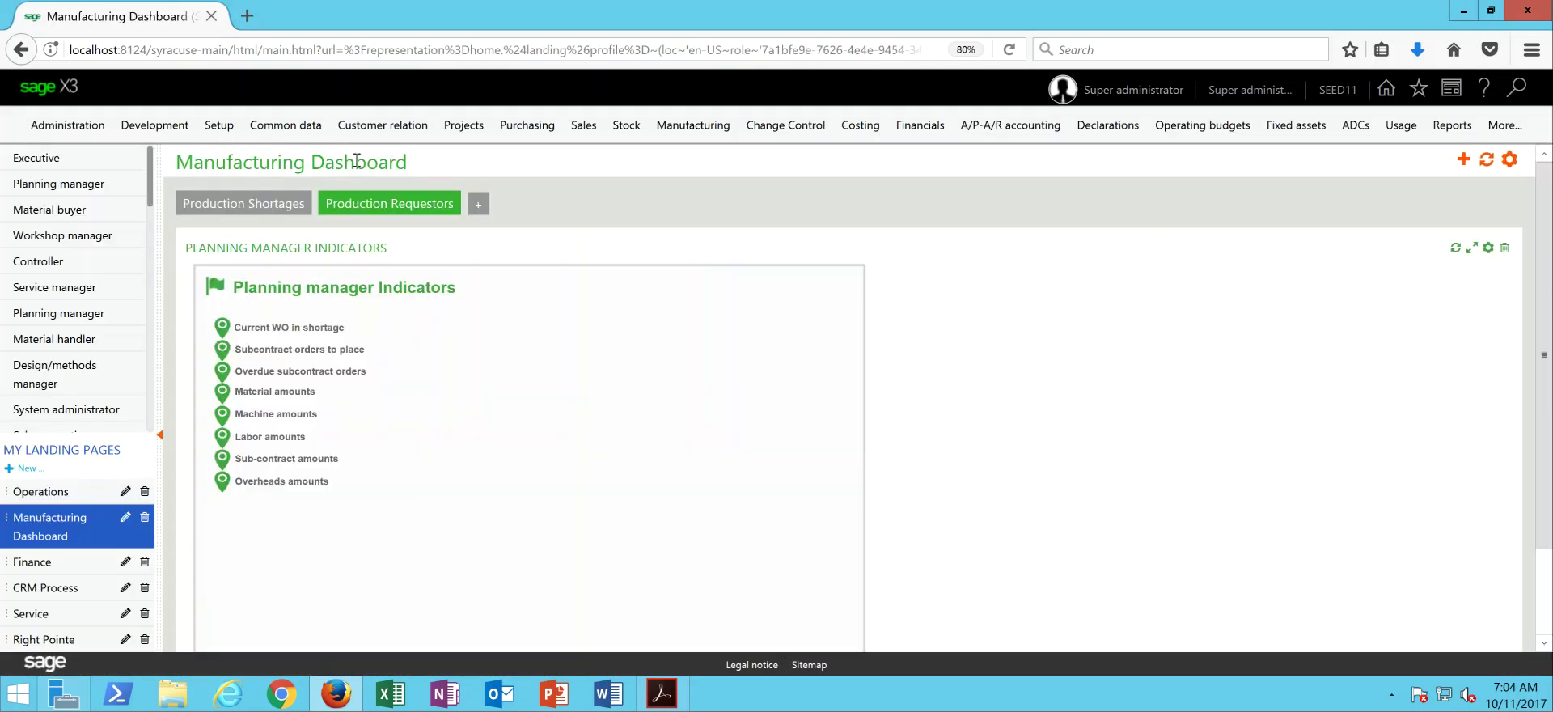
# Open manufacturing production tracking with the ST1 ALL transaction.
pyautogui.click(155, 125)
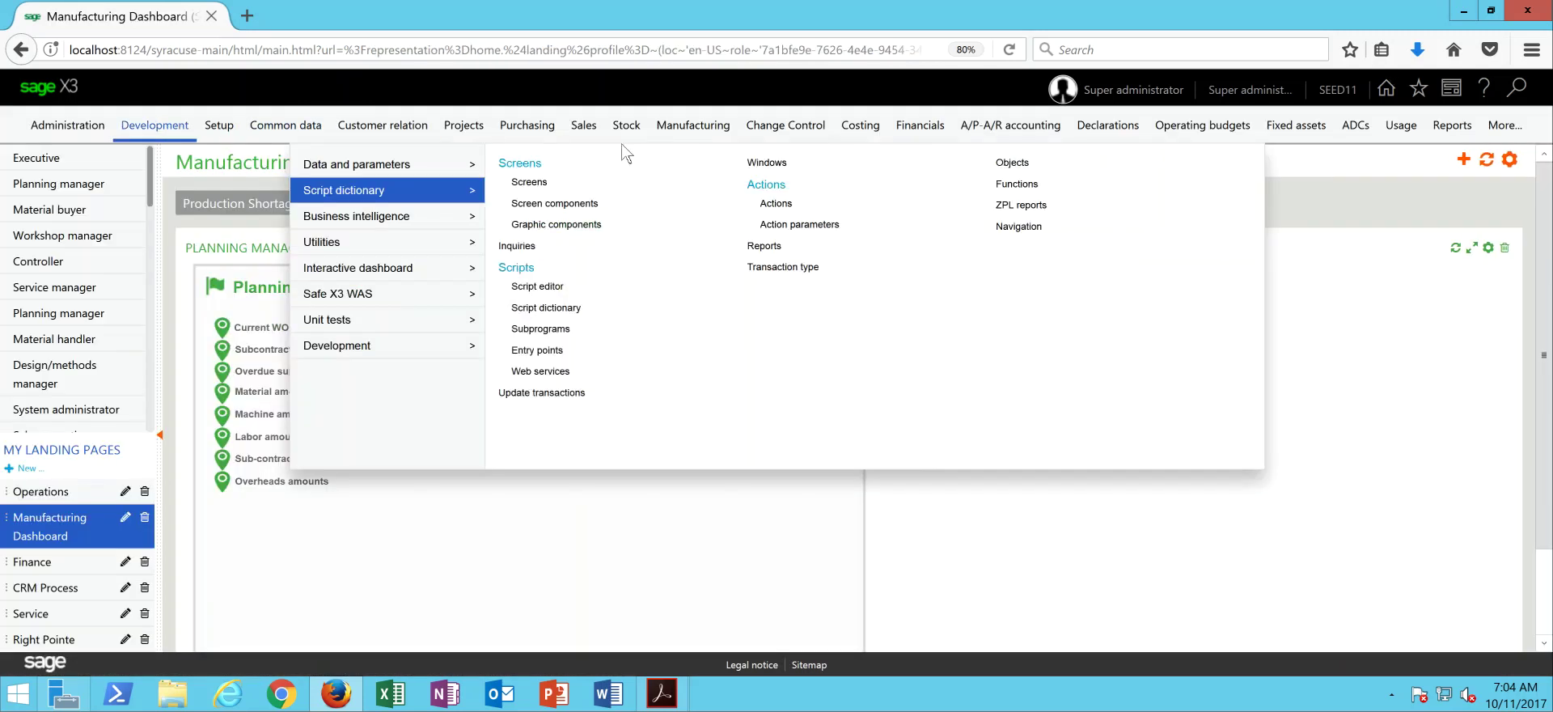
pyautogui.click(684, 136)
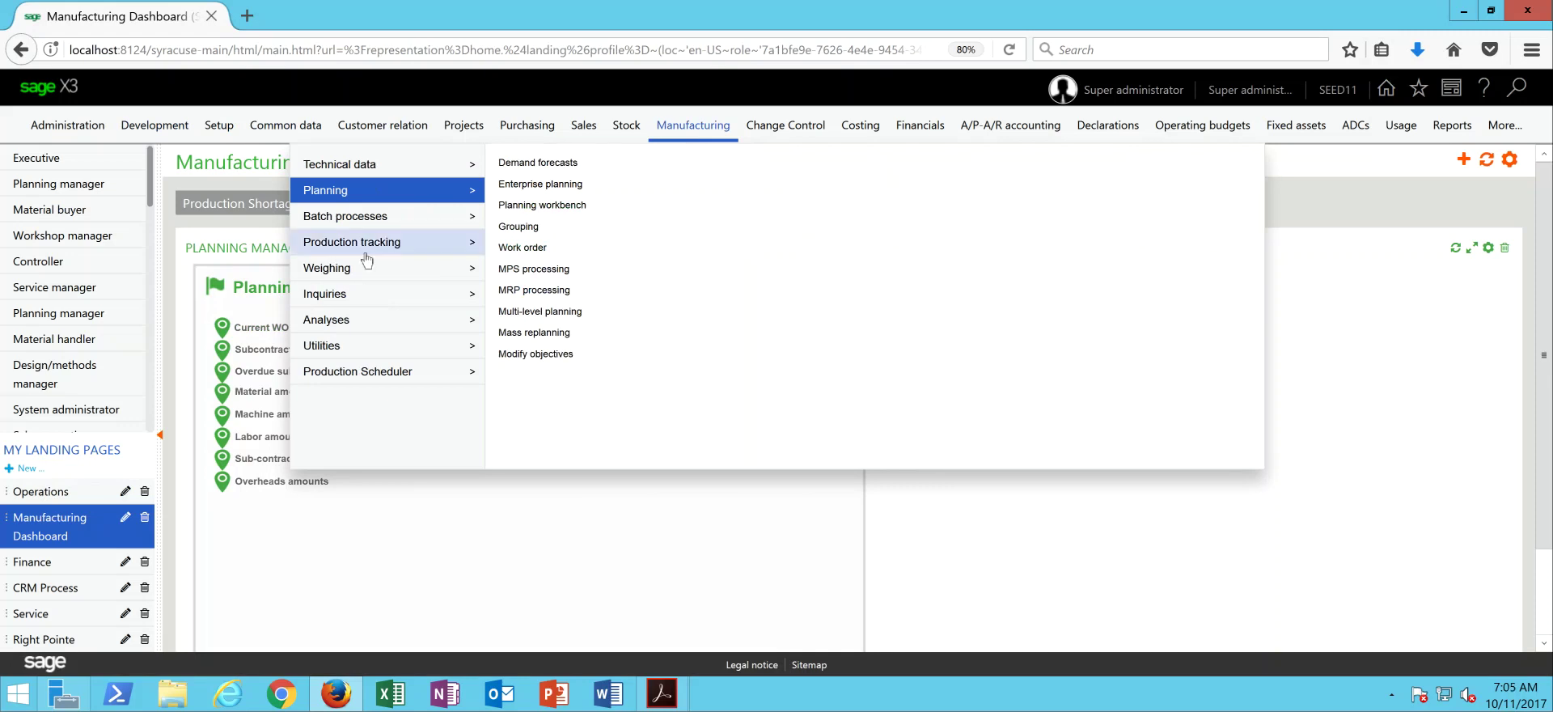
pyautogui.moveTo(368, 243)
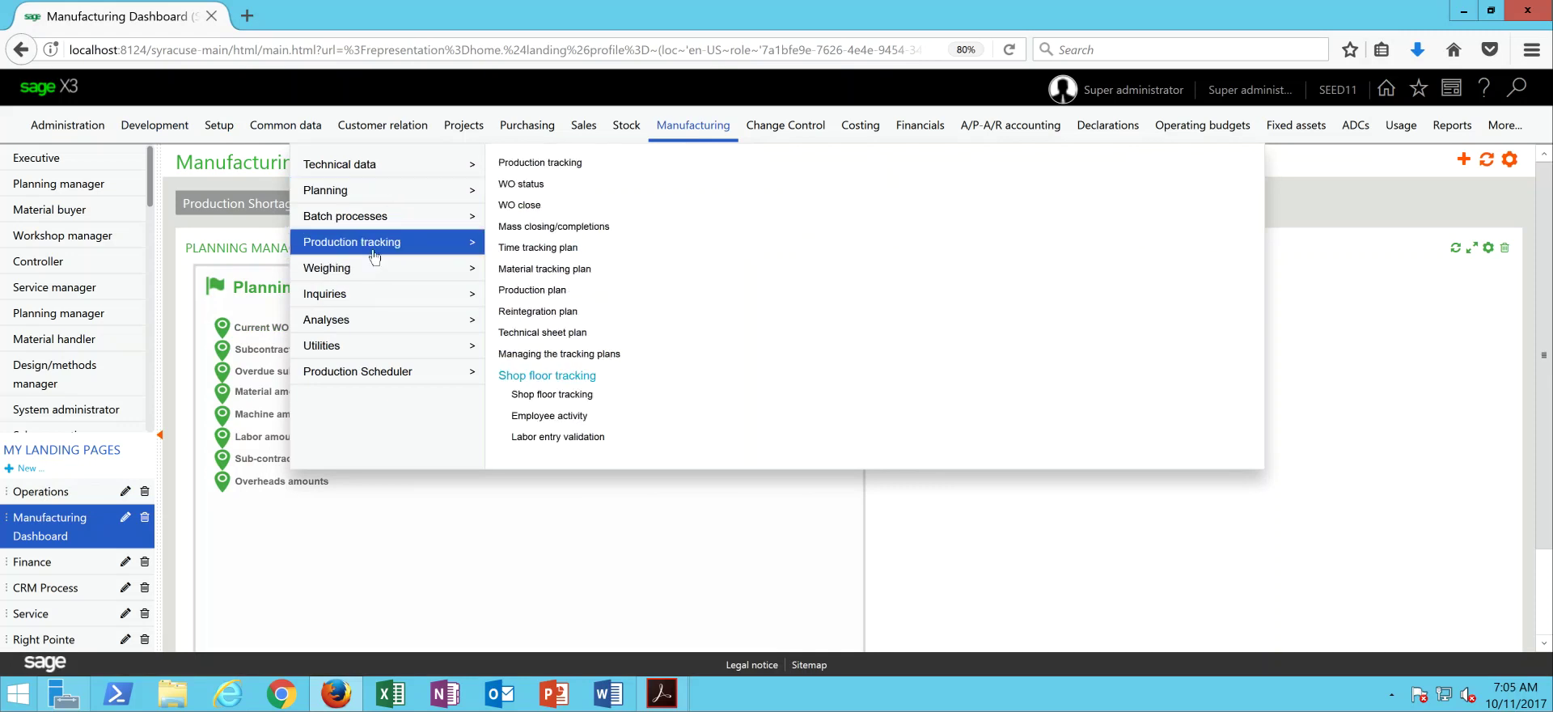
pyautogui.click(553, 164)
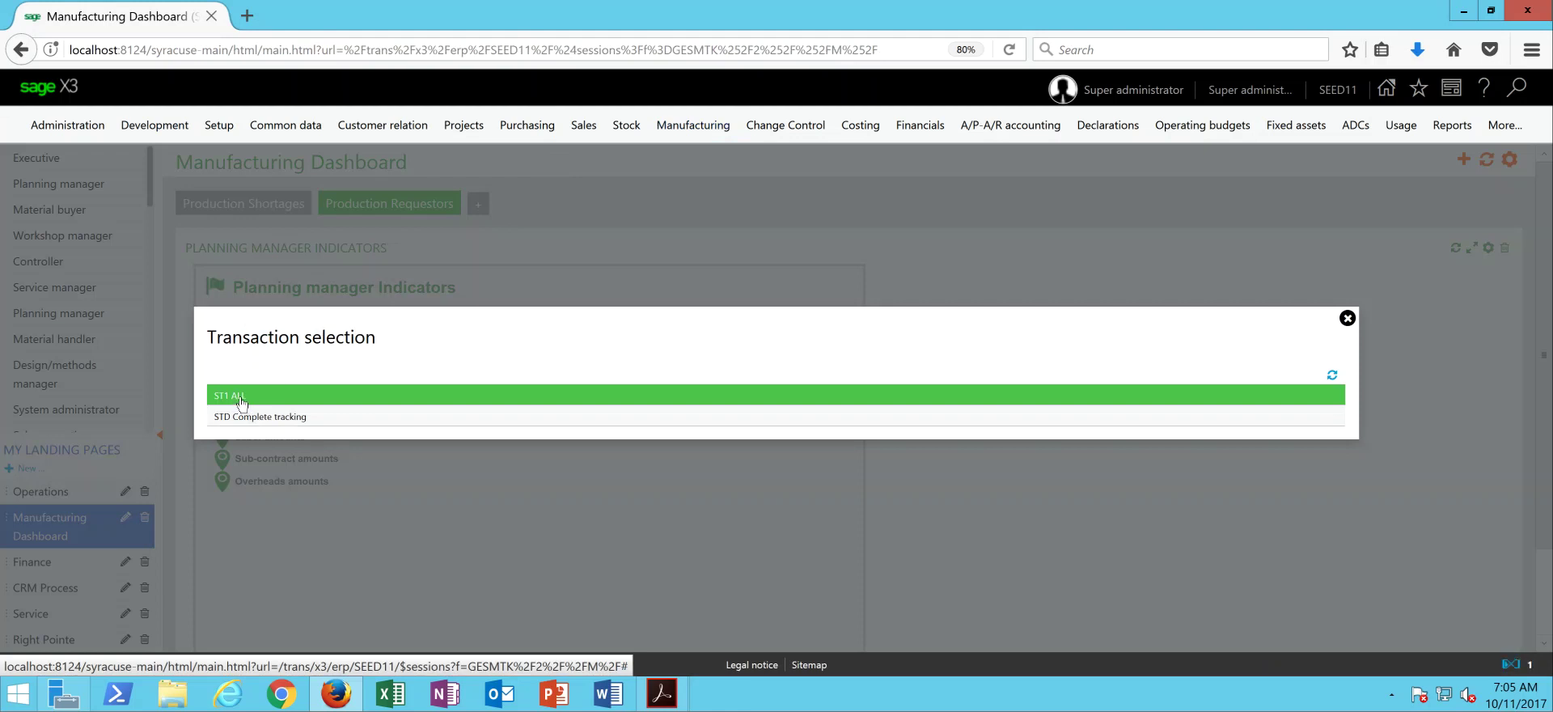
pyautogui.click(240, 398)
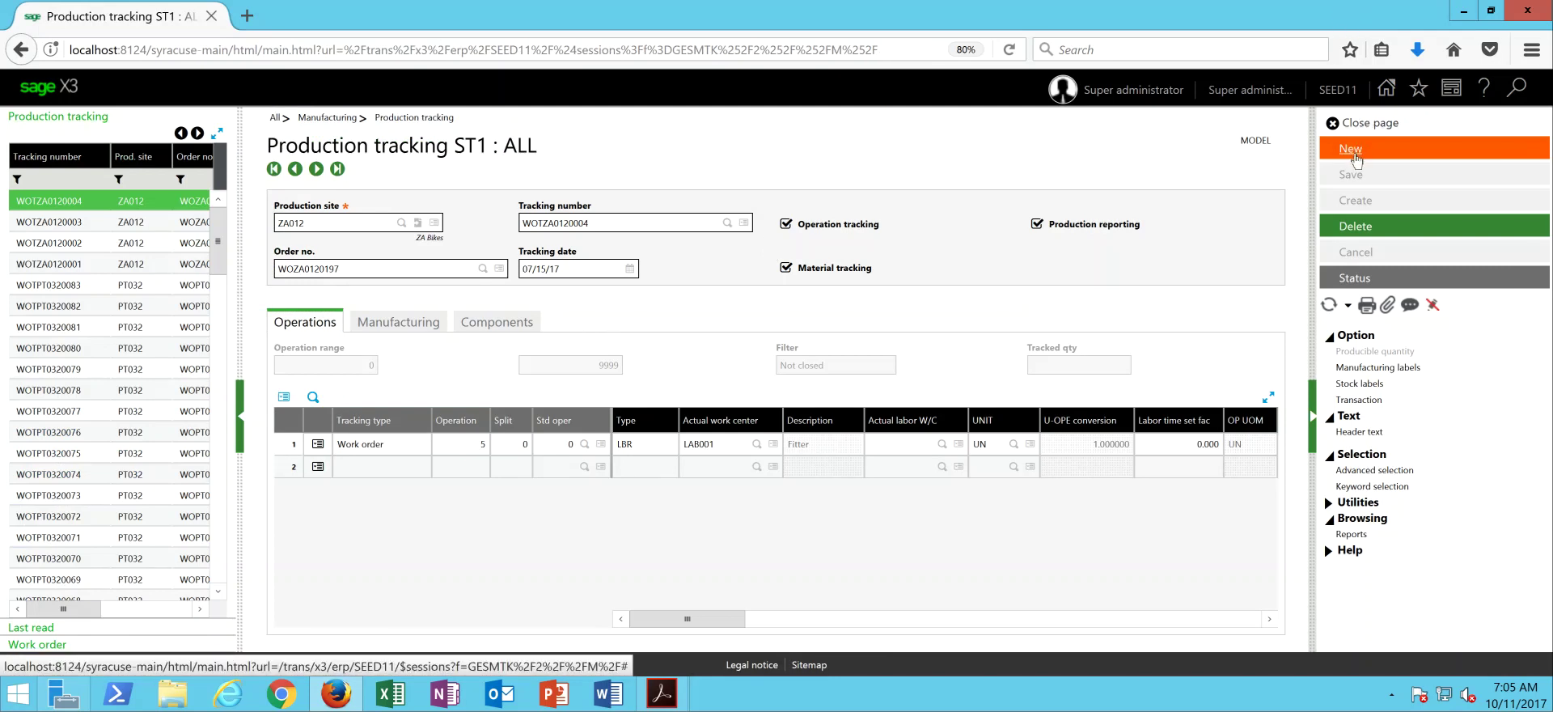
# Start a new production tracking for site NA023 and the FIN501 work order's number, excluding operation tracking and material tracking.
pyautogui.click(1356, 154)
pyautogui.write('NA023')
pyautogui.press('Tab')
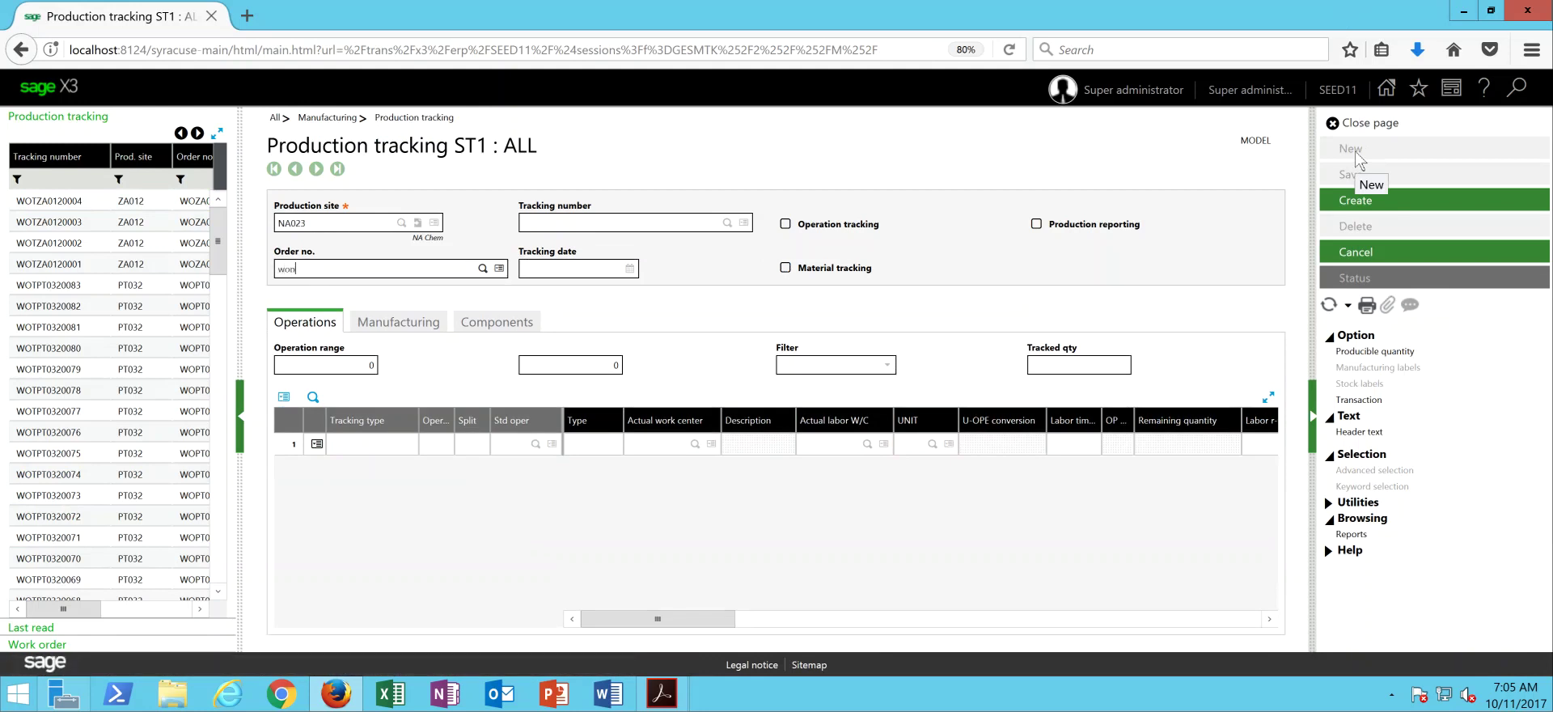
pyautogui.write('wOA')
pyautogui.write('A0230100')
pyautogui.press('Tab')
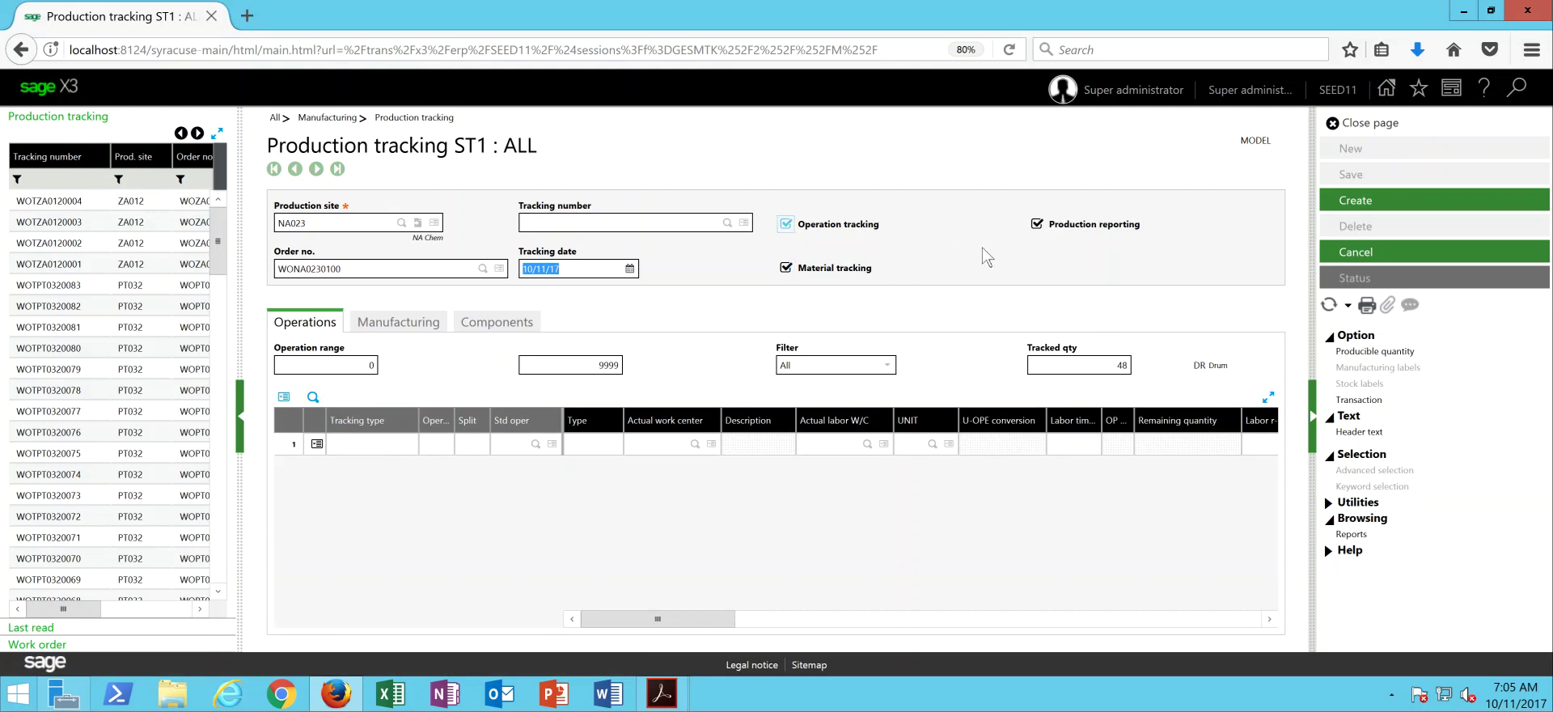
pyautogui.click(787, 224)
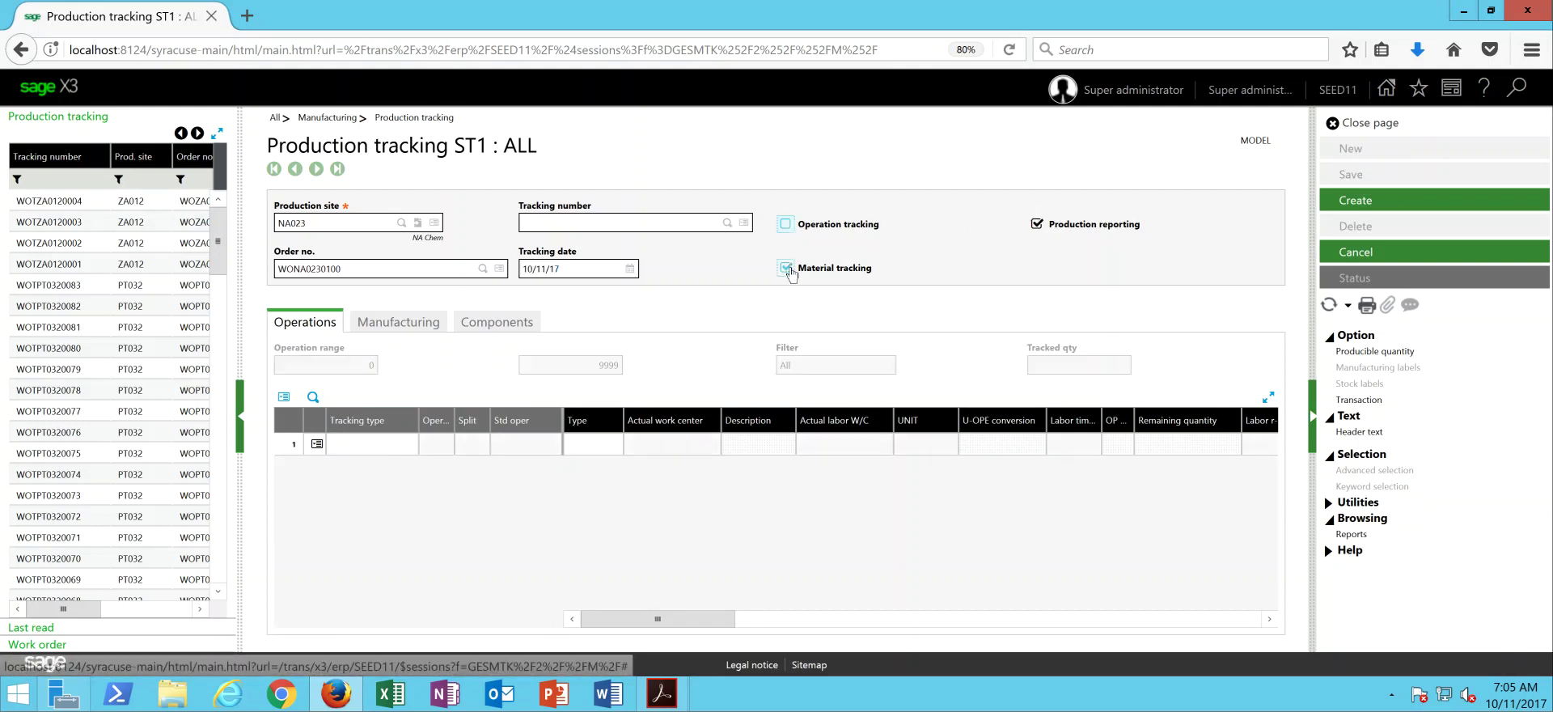
pyautogui.click(786, 268)
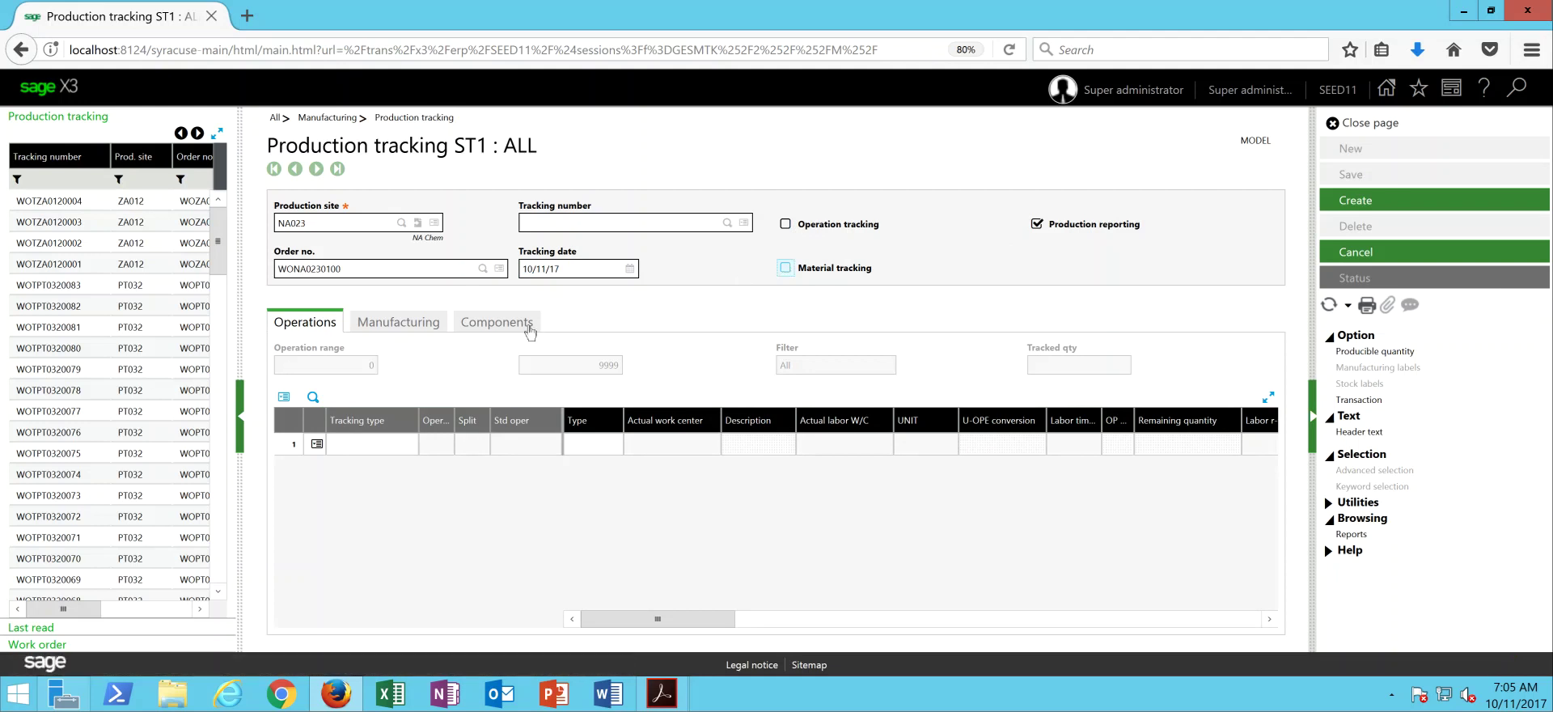
# Add a WO manufacturing tracking line for FIN501 and set its tracked and total achieved quantities to 47 drums.
pyautogui.click(414, 326)
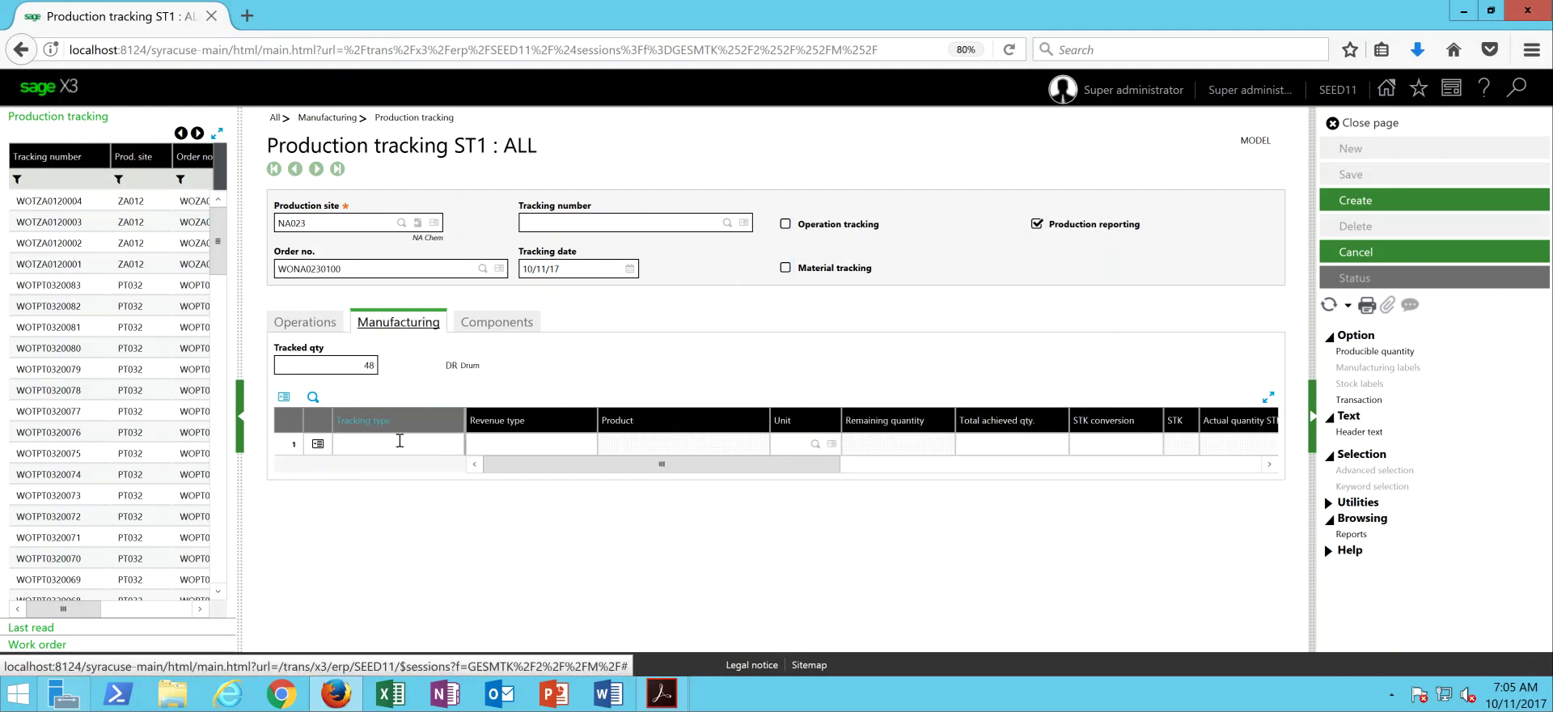
pyautogui.click(402, 444)
pyautogui.write('WO')
pyautogui.click(353, 365)
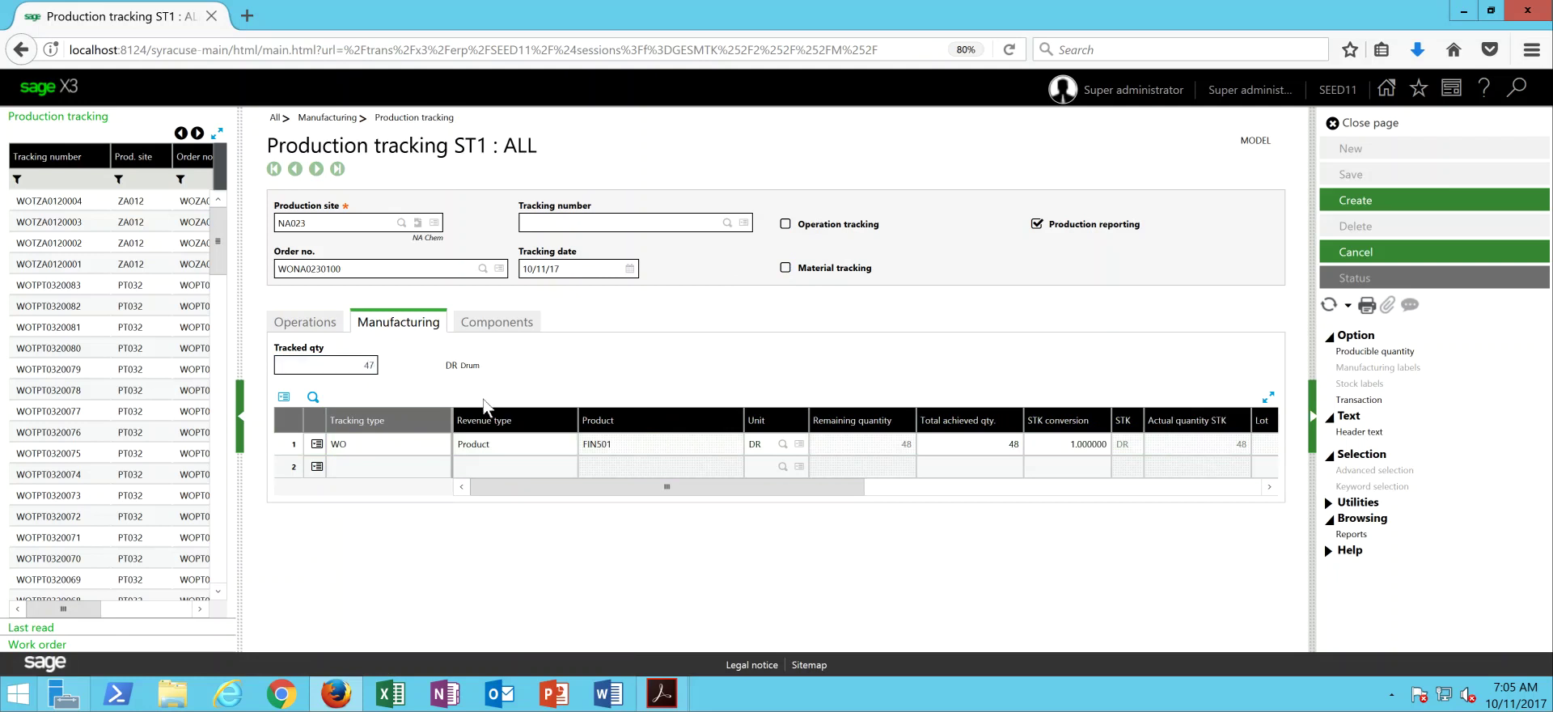
pyautogui.click(857, 443)
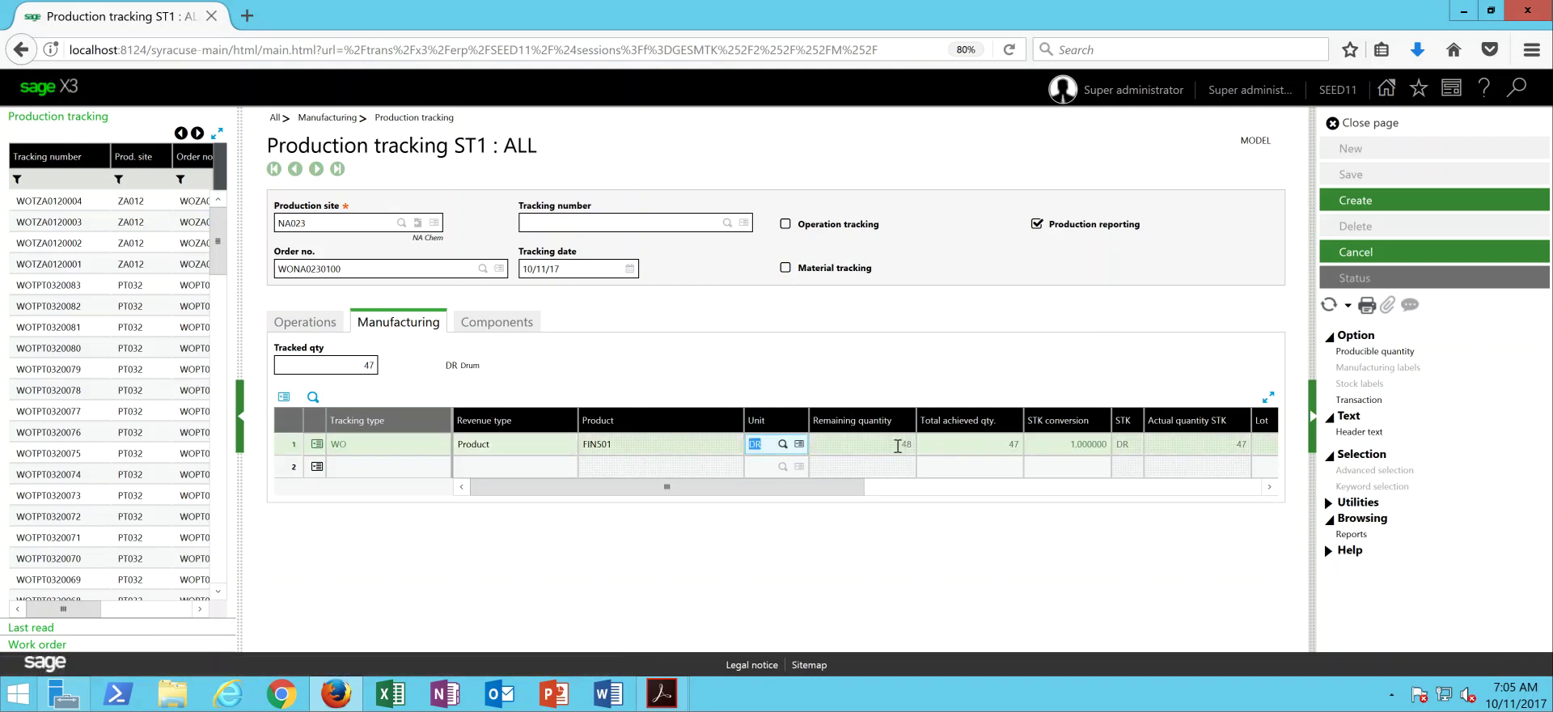
pyautogui.click(944, 446)
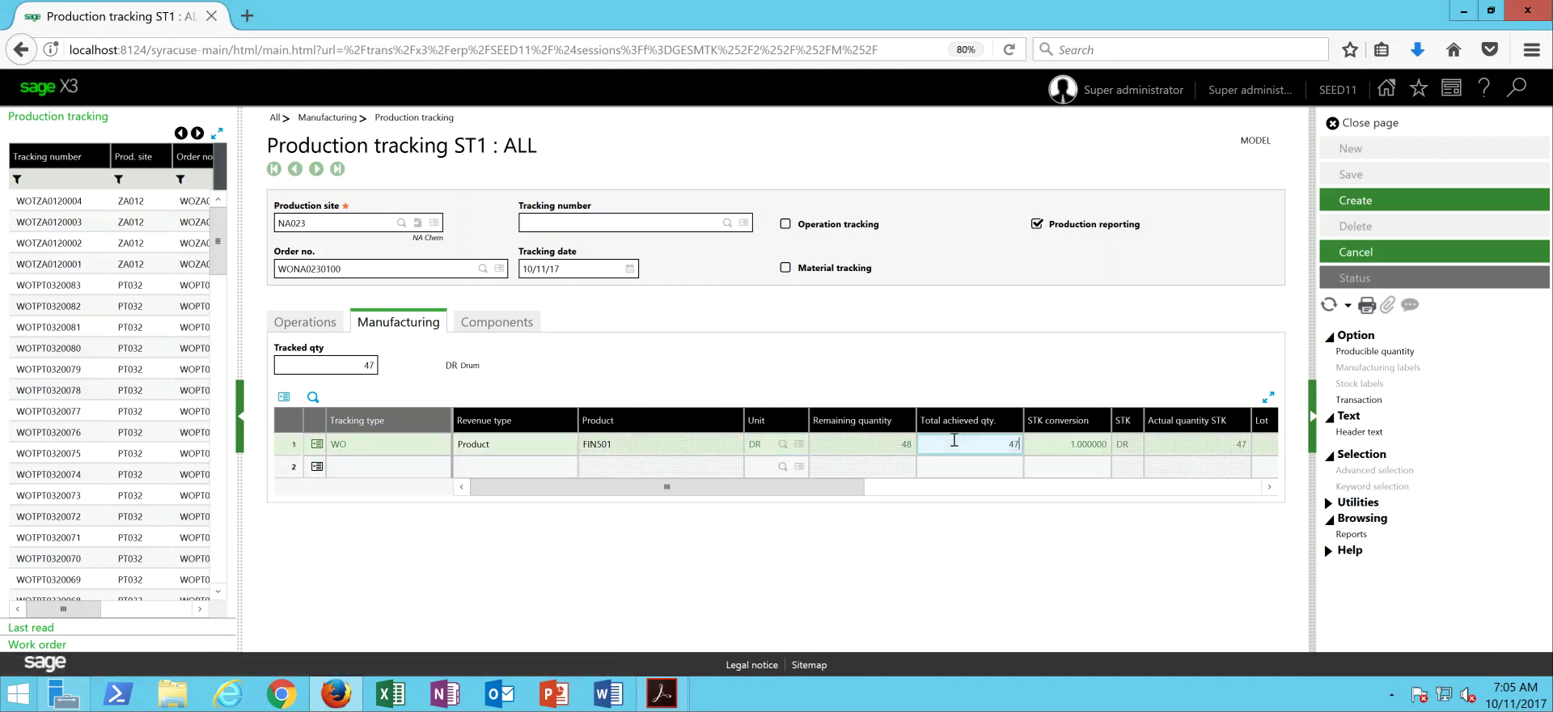
# Accept the default lot complement for the FIN501 line and create the production tracking.
pyautogui.press('Tab')
pyautogui.press('Tab')
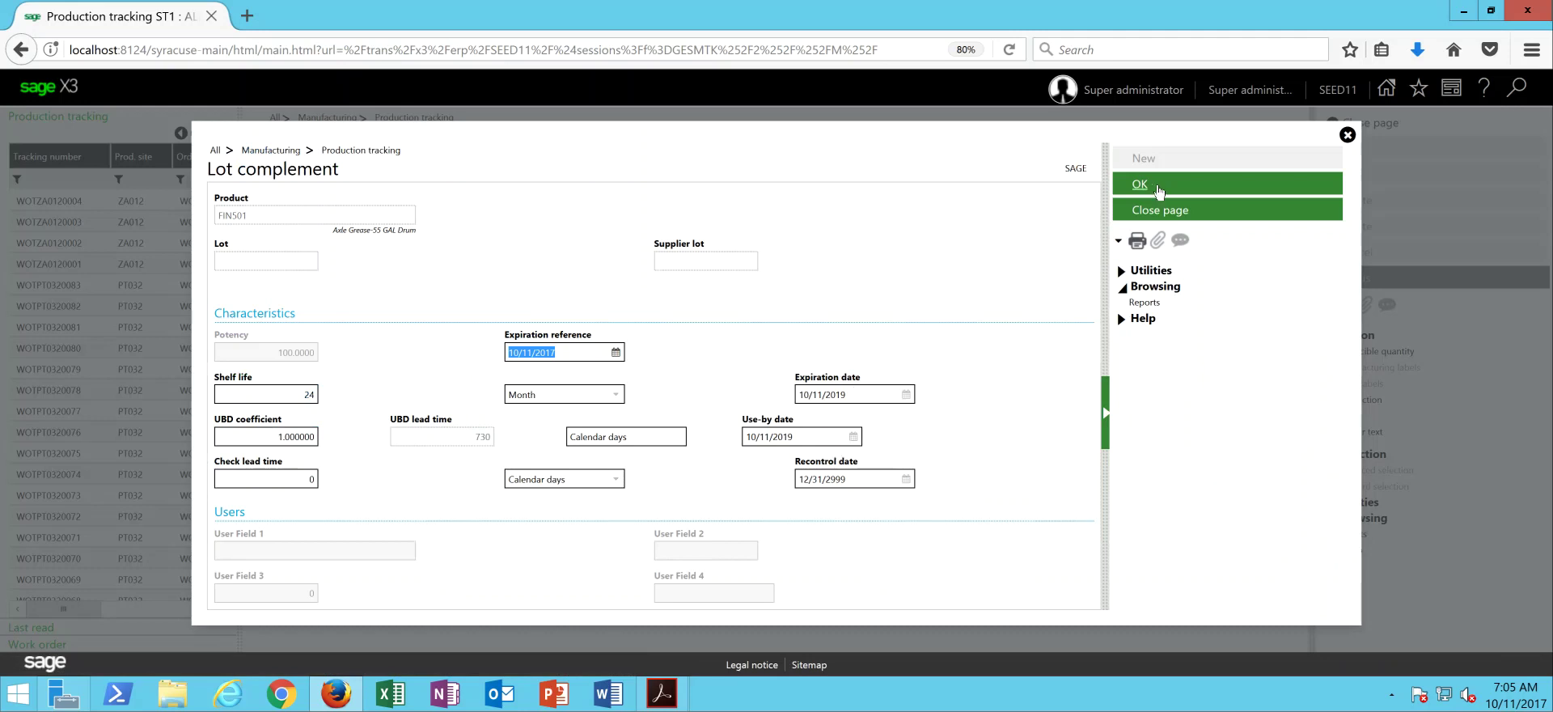
pyautogui.click(1156, 193)
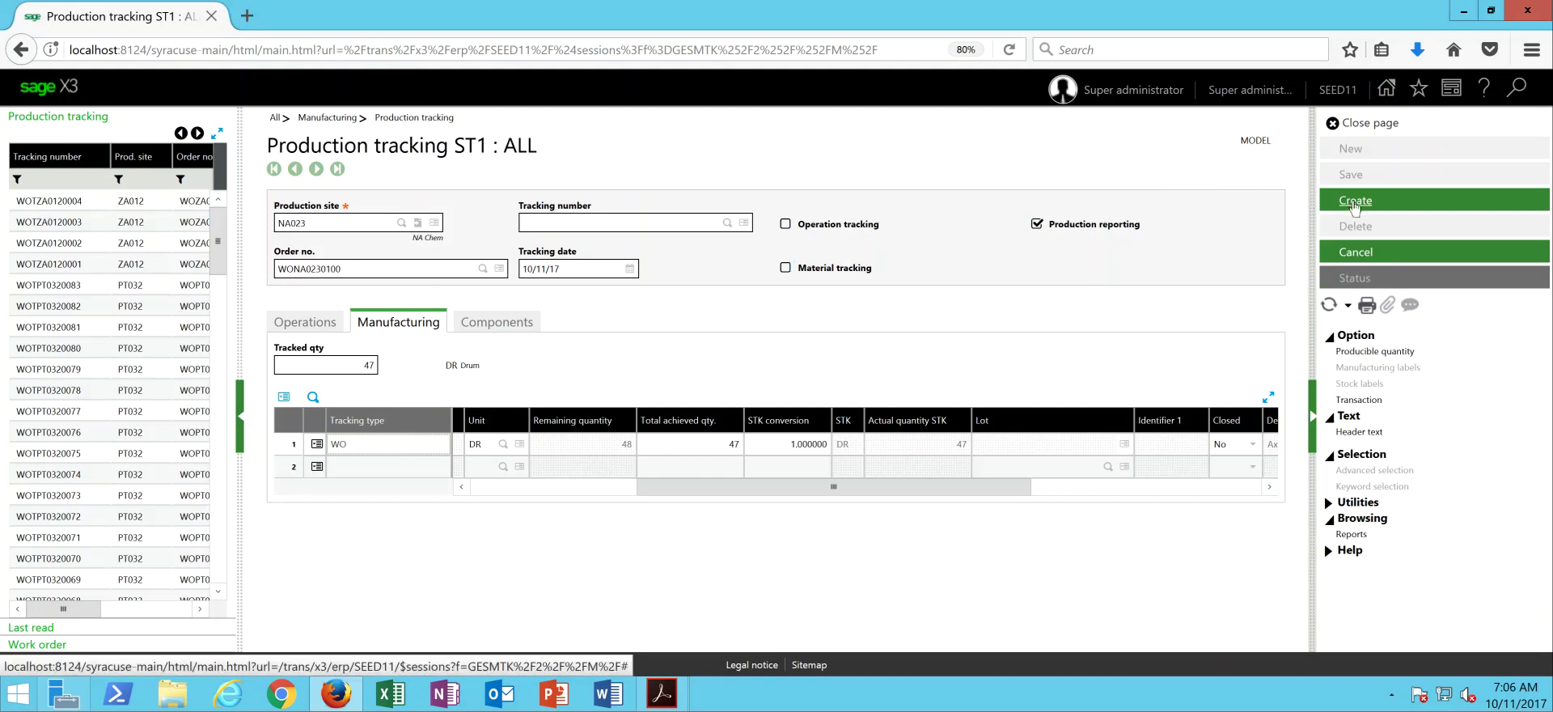
pyautogui.click(1362, 206)
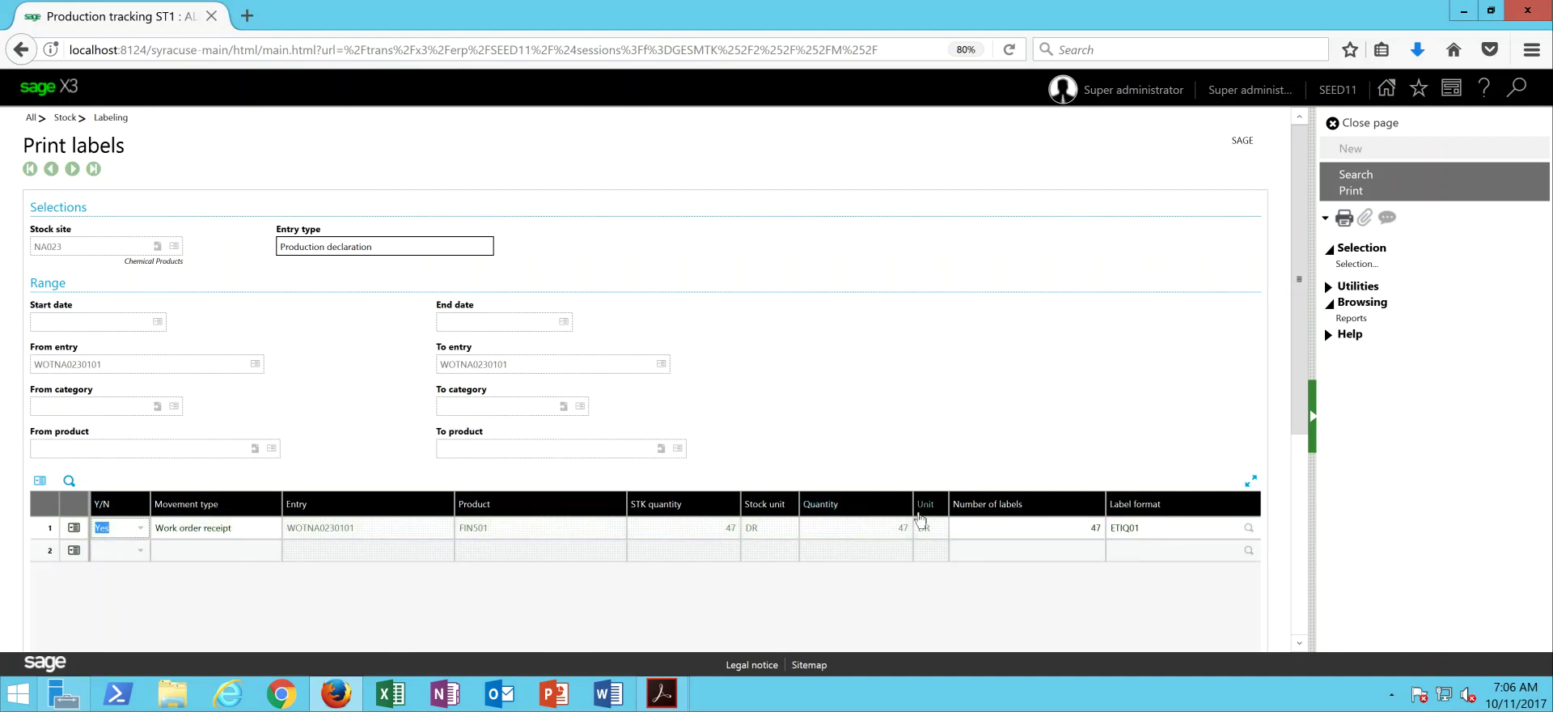
# Print the 47 FIN501 production declaration labels in the ETIQ01 format and open the generated PDF.
pyautogui.click(1165, 536)
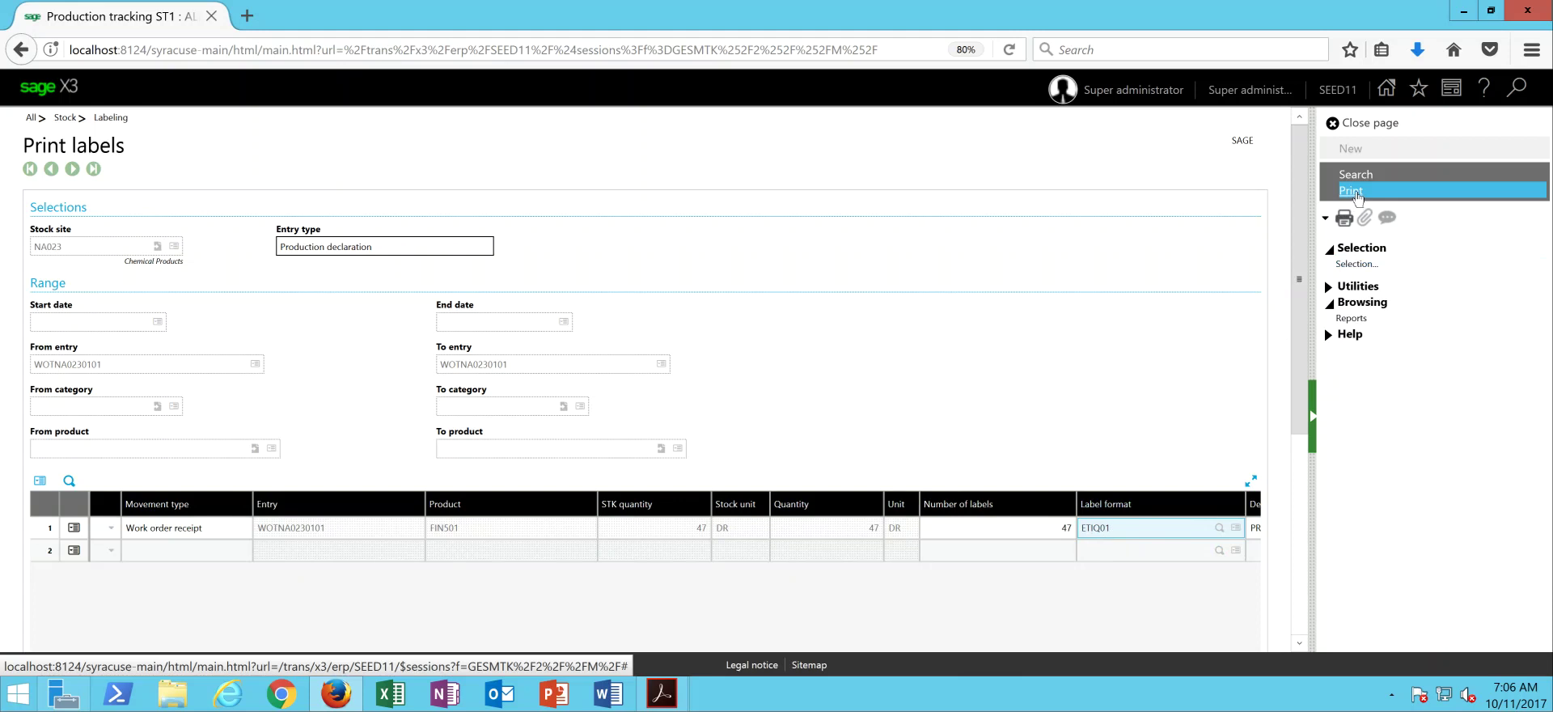
pyautogui.click(1352, 192)
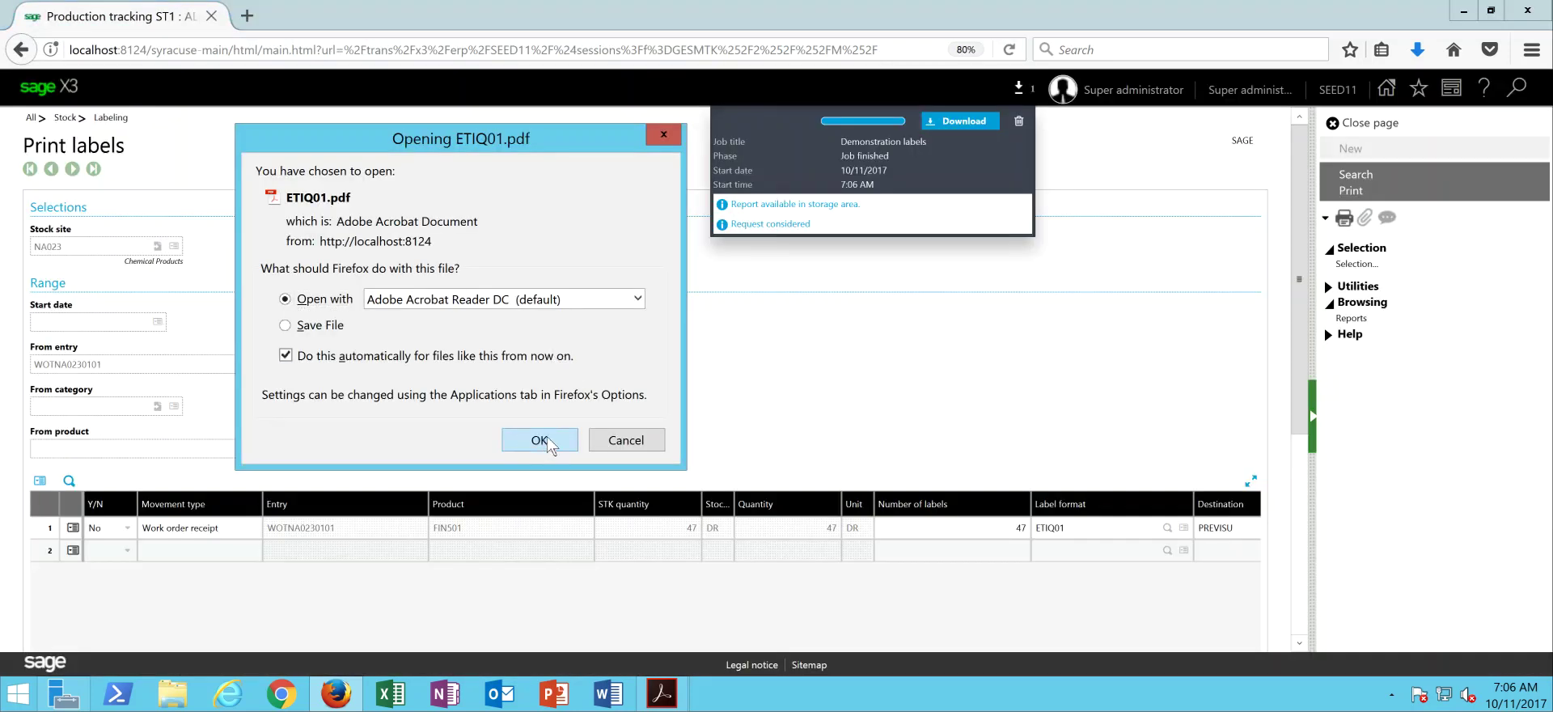
pyautogui.click(550, 444)
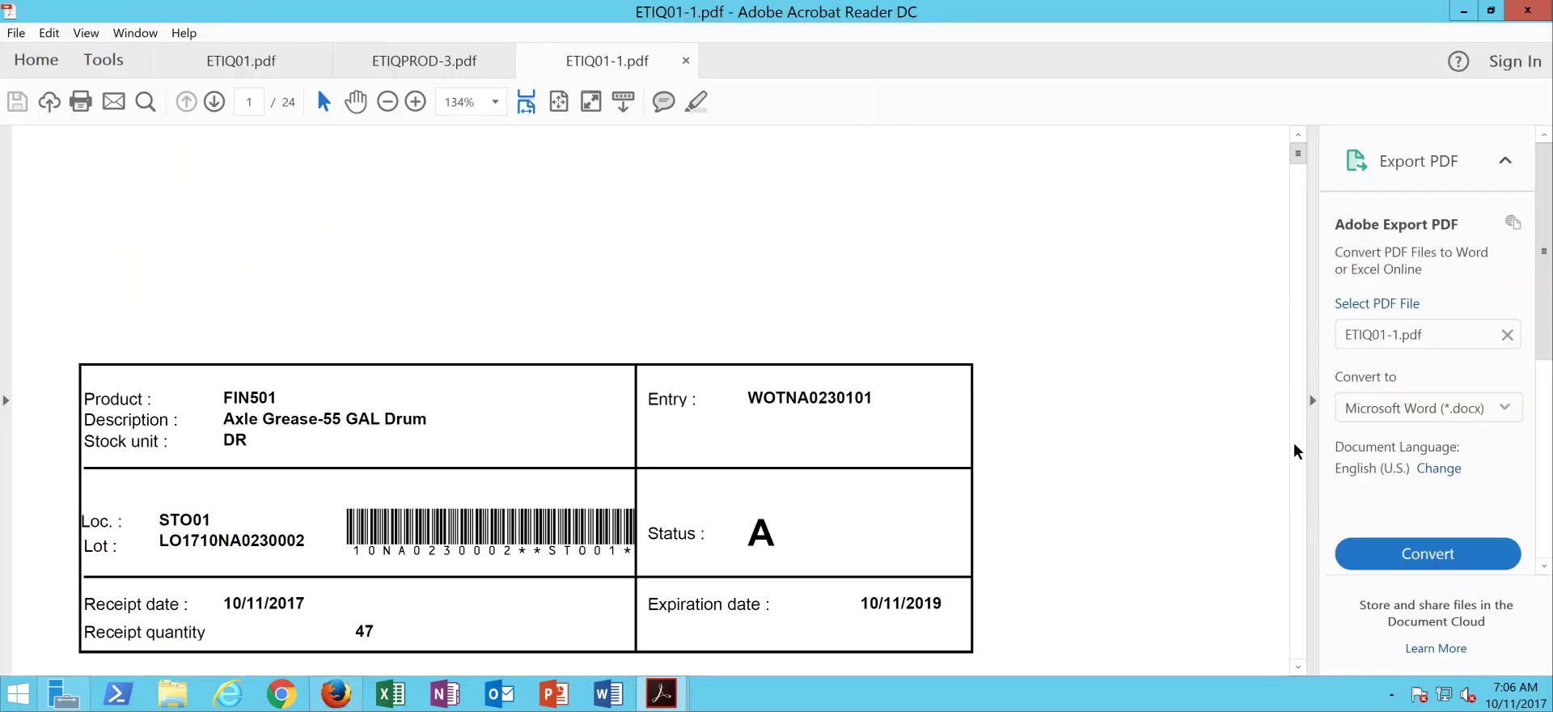
# Hide the export pane and file comparison notice, and examine the first FIN501 label in the ETIQ01 PDF.
pyautogui.click(1311, 400)
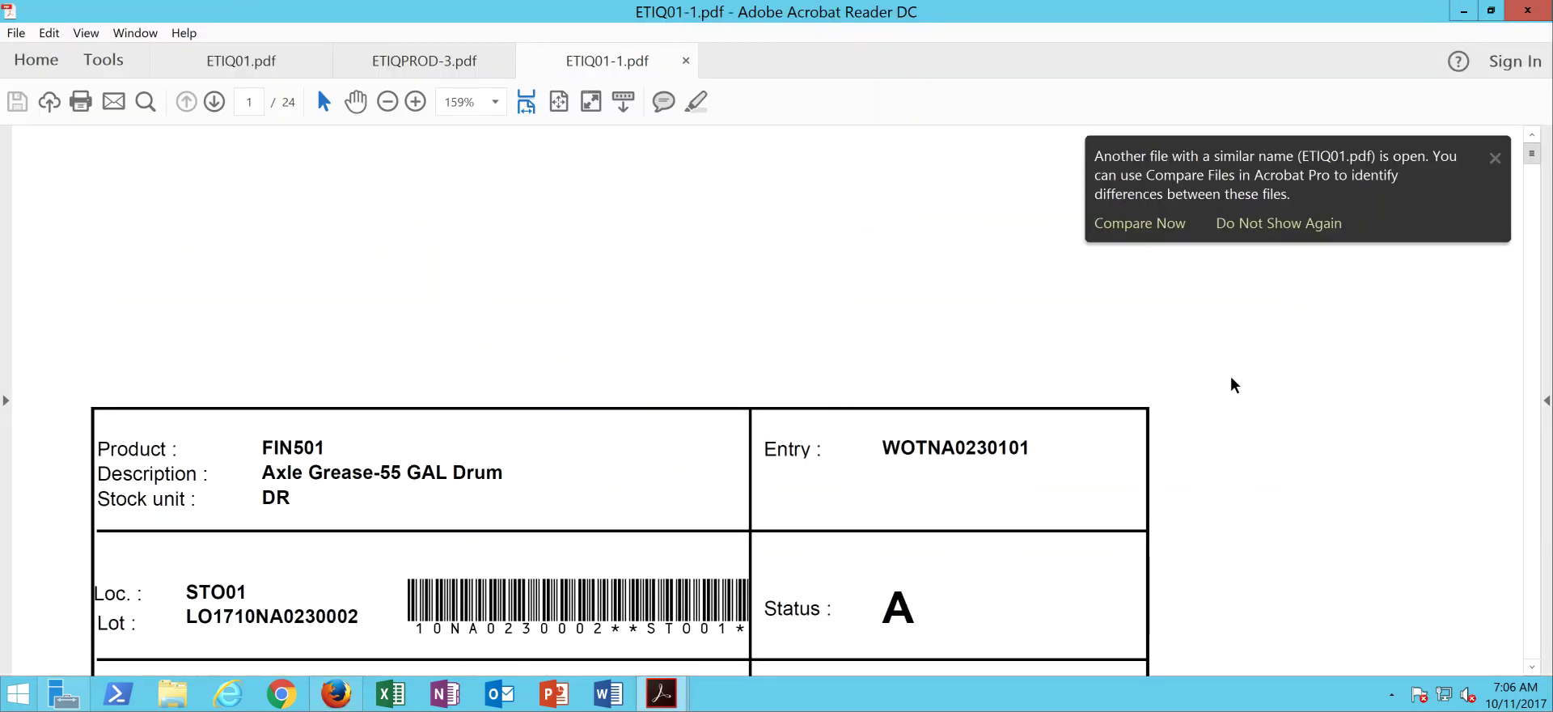
pyautogui.click(1494, 159)
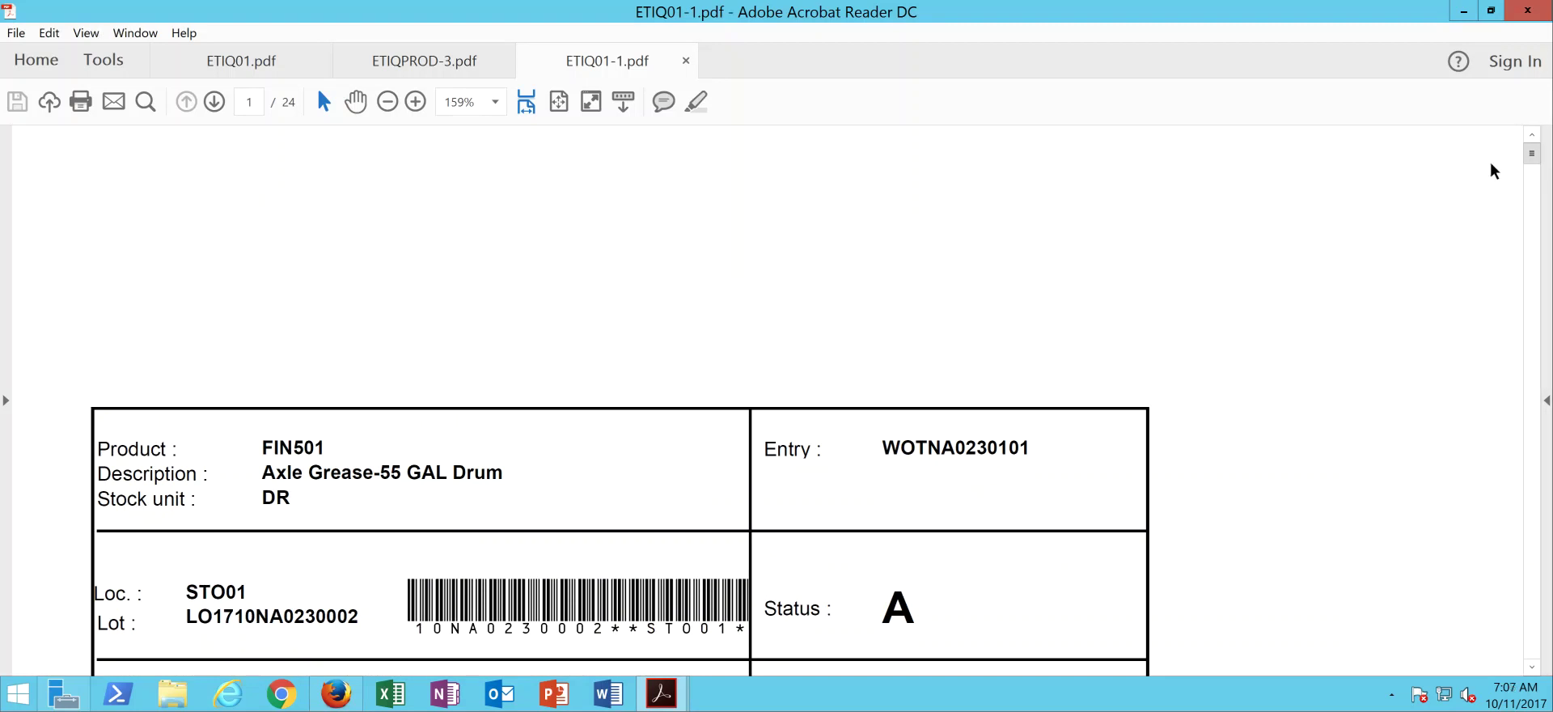
pyautogui.scroll(-5, 1530, 165)
pyautogui.scroll(5, 1534, 165)
pyautogui.scroll(-3, 1534, 164)
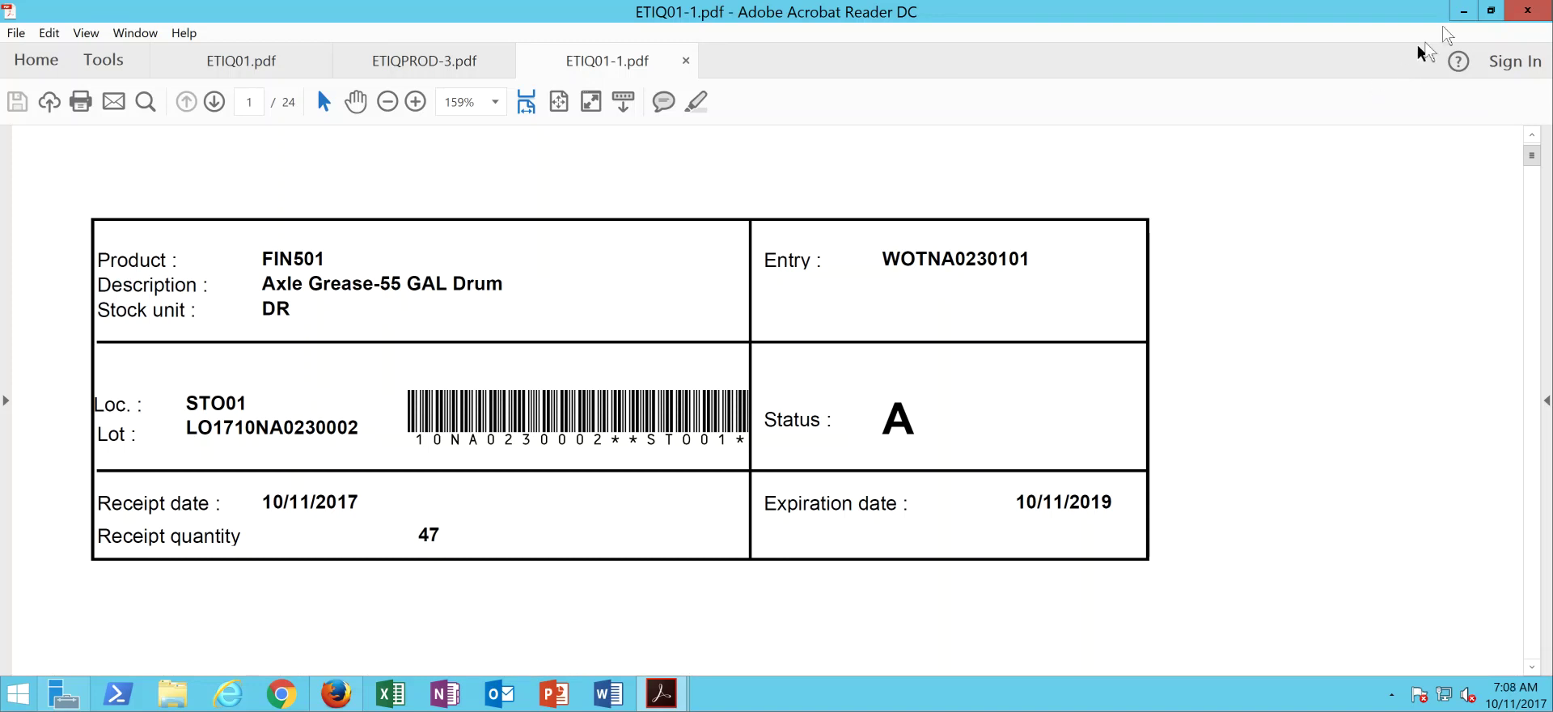
# Return to Sage X3, clear the finished print job notice and close the label printing page.
pyautogui.click(1460, 14)
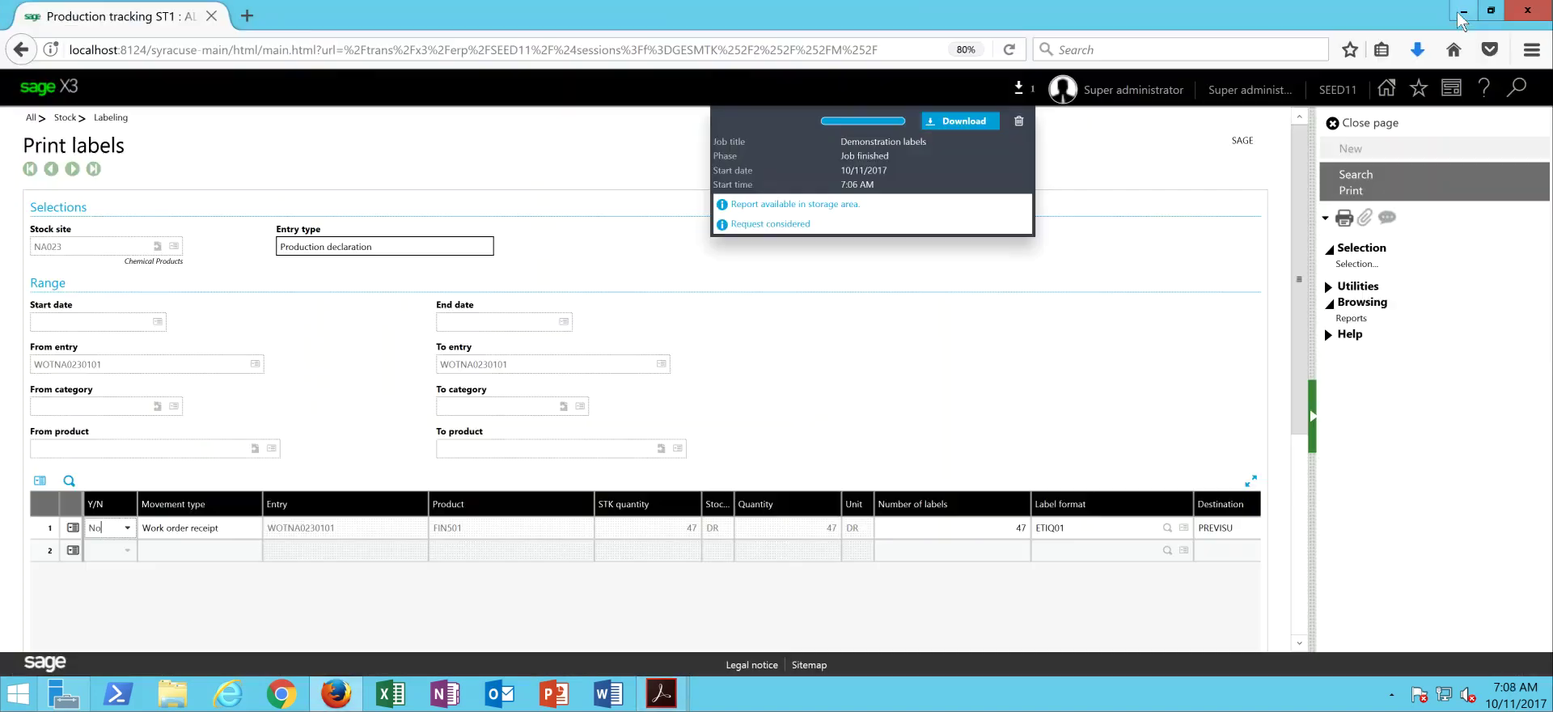
pyautogui.click(1019, 122)
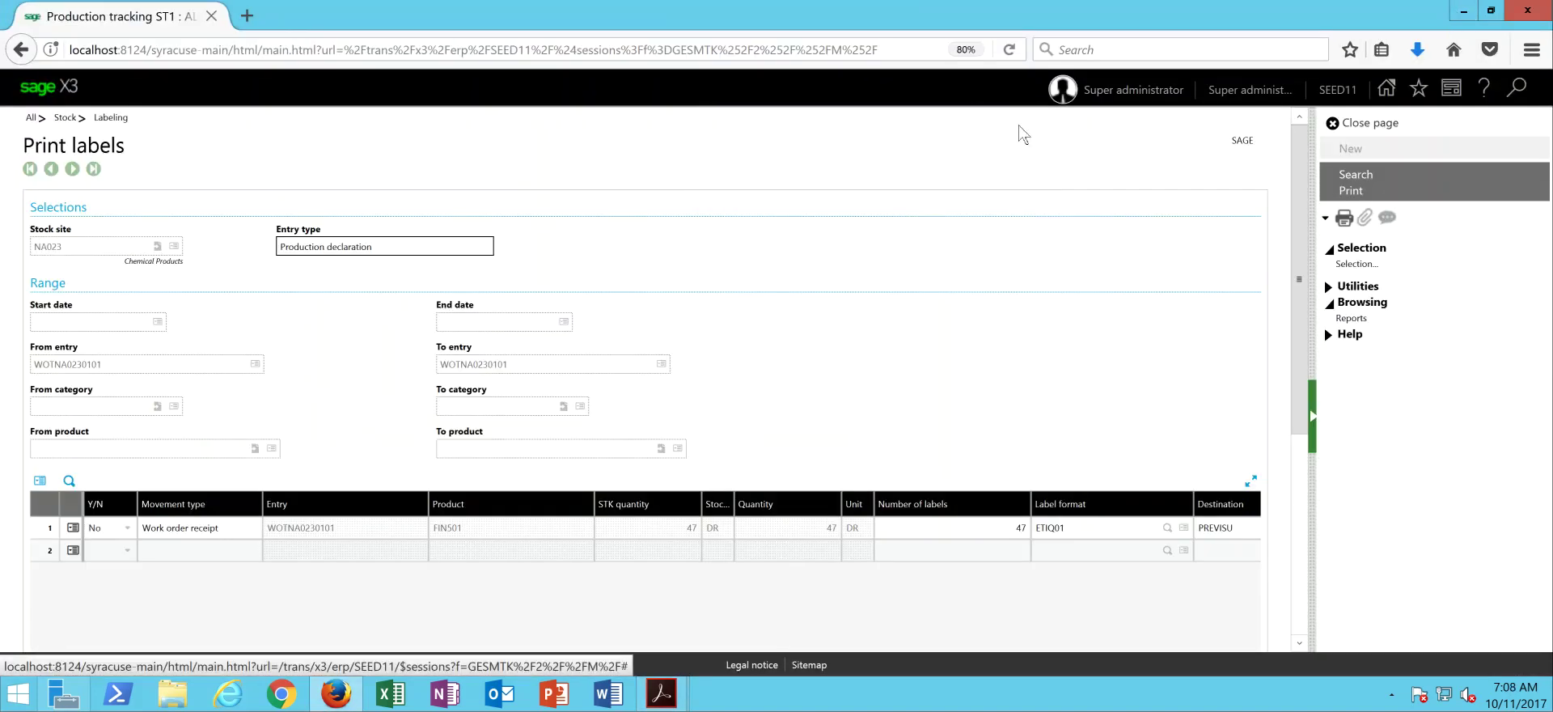
pyautogui.click(1356, 124)
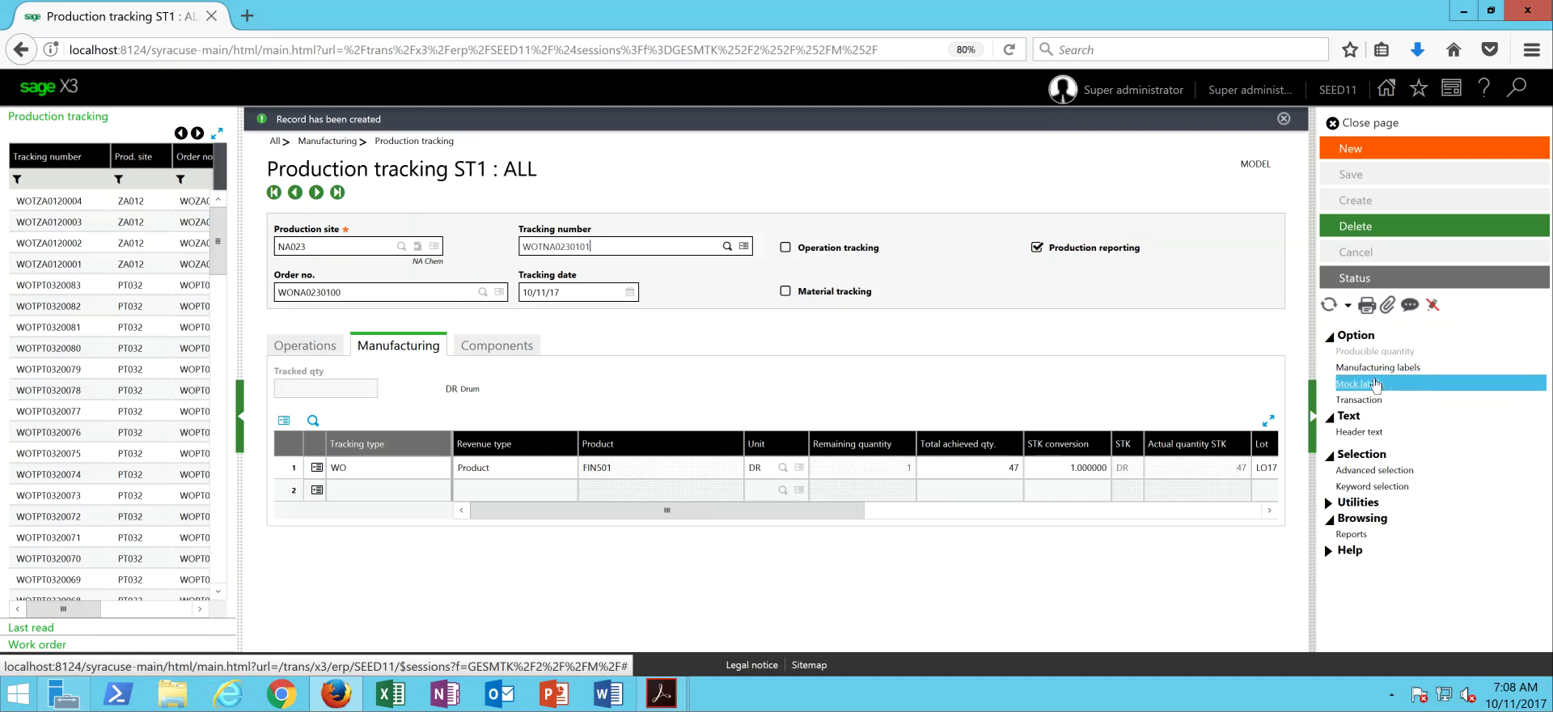
# Compare the entry types used by the Manufacturing labels and Stock labels options of the production tracking.
pyautogui.click(1381, 368)
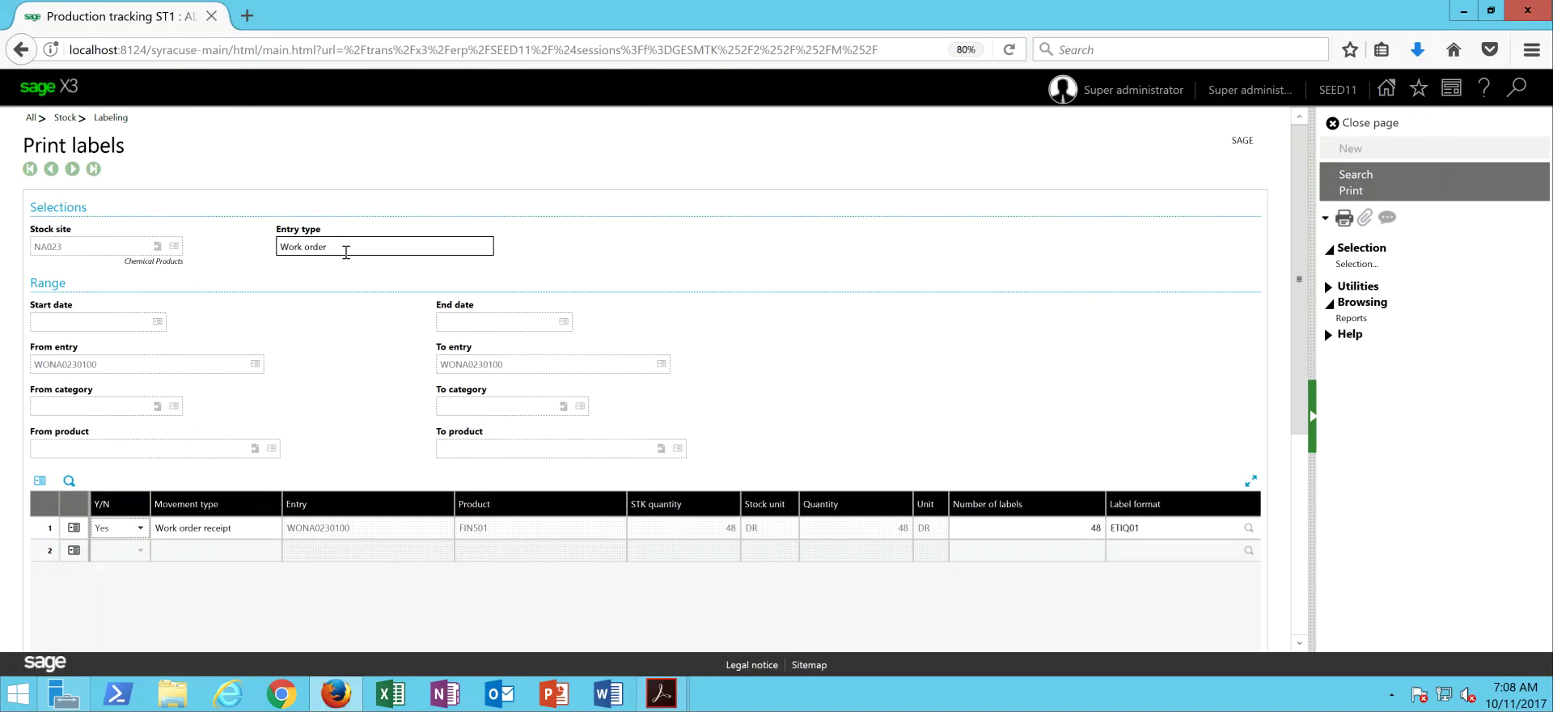
pyautogui.click(1362, 124)
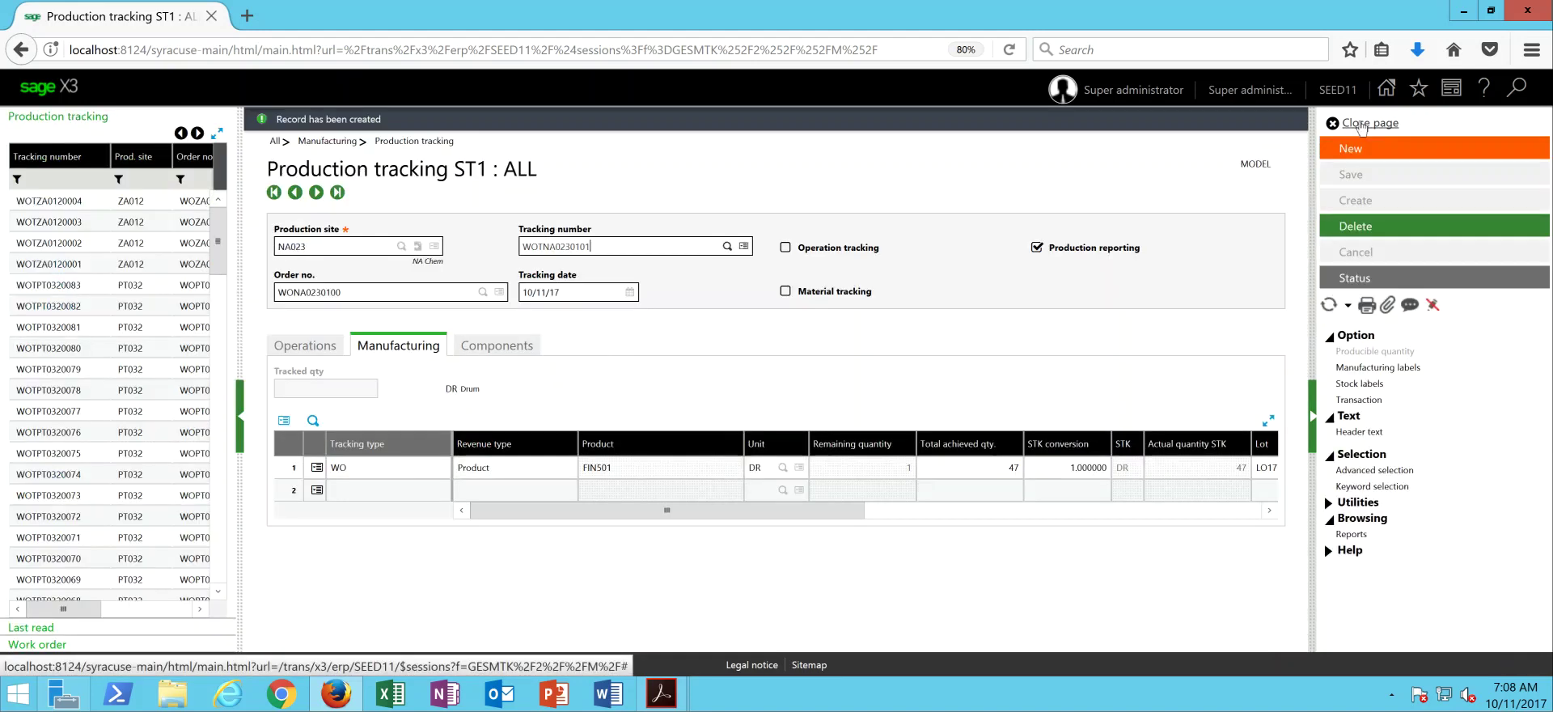
pyautogui.click(1364, 386)
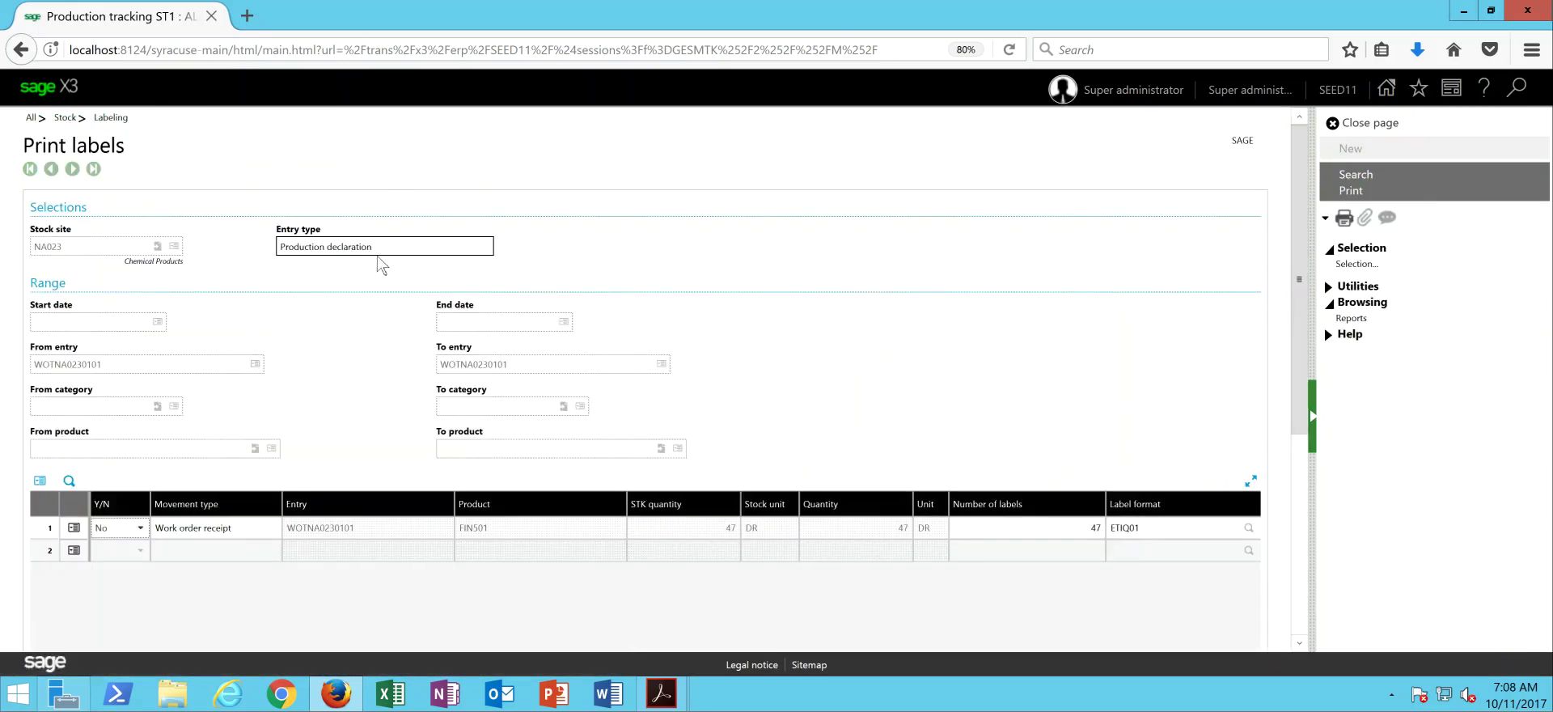
pyautogui.click(1356, 128)
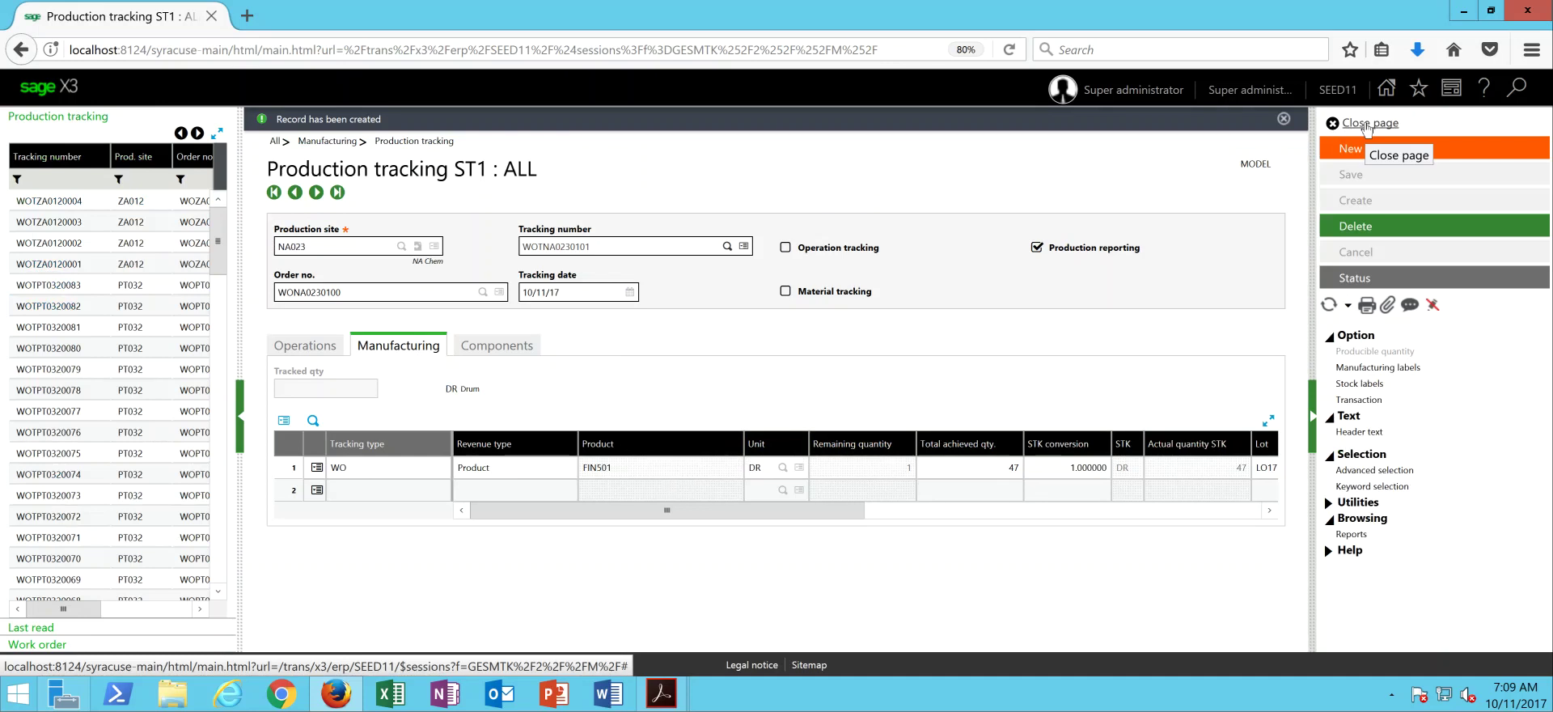
# Close the production tracking and open the Print stock labels function under Stock labeling.
pyautogui.click(1367, 125)
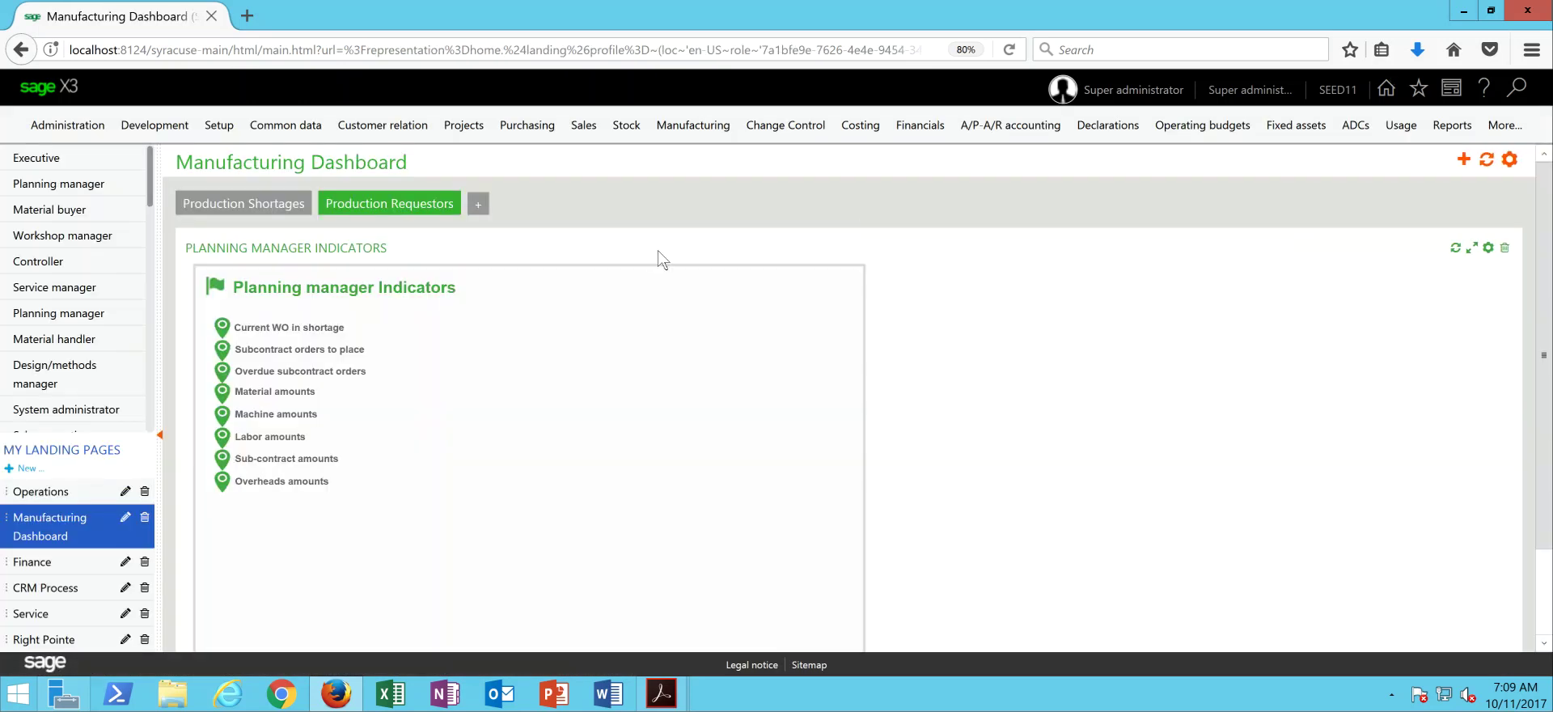
pyautogui.click(621, 134)
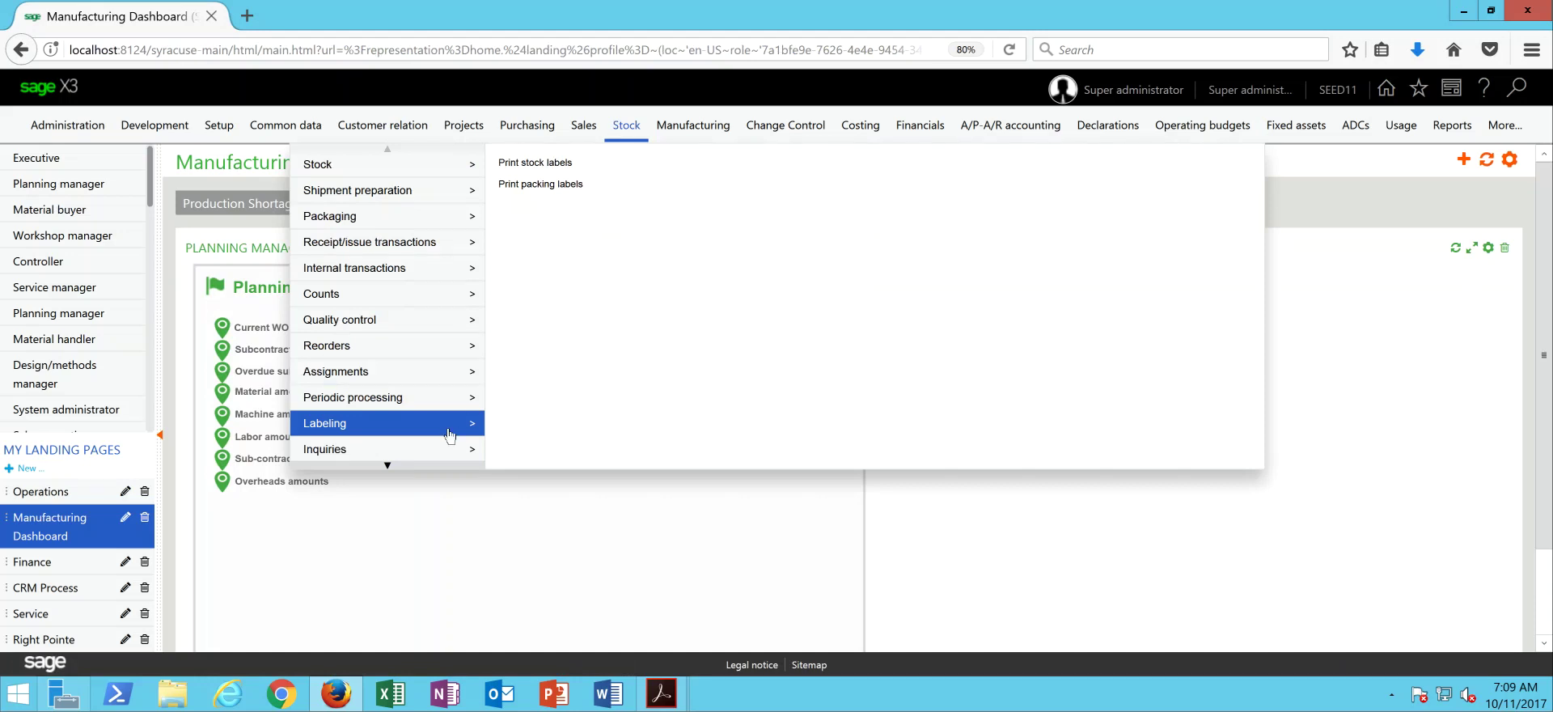
pyautogui.click(541, 163)
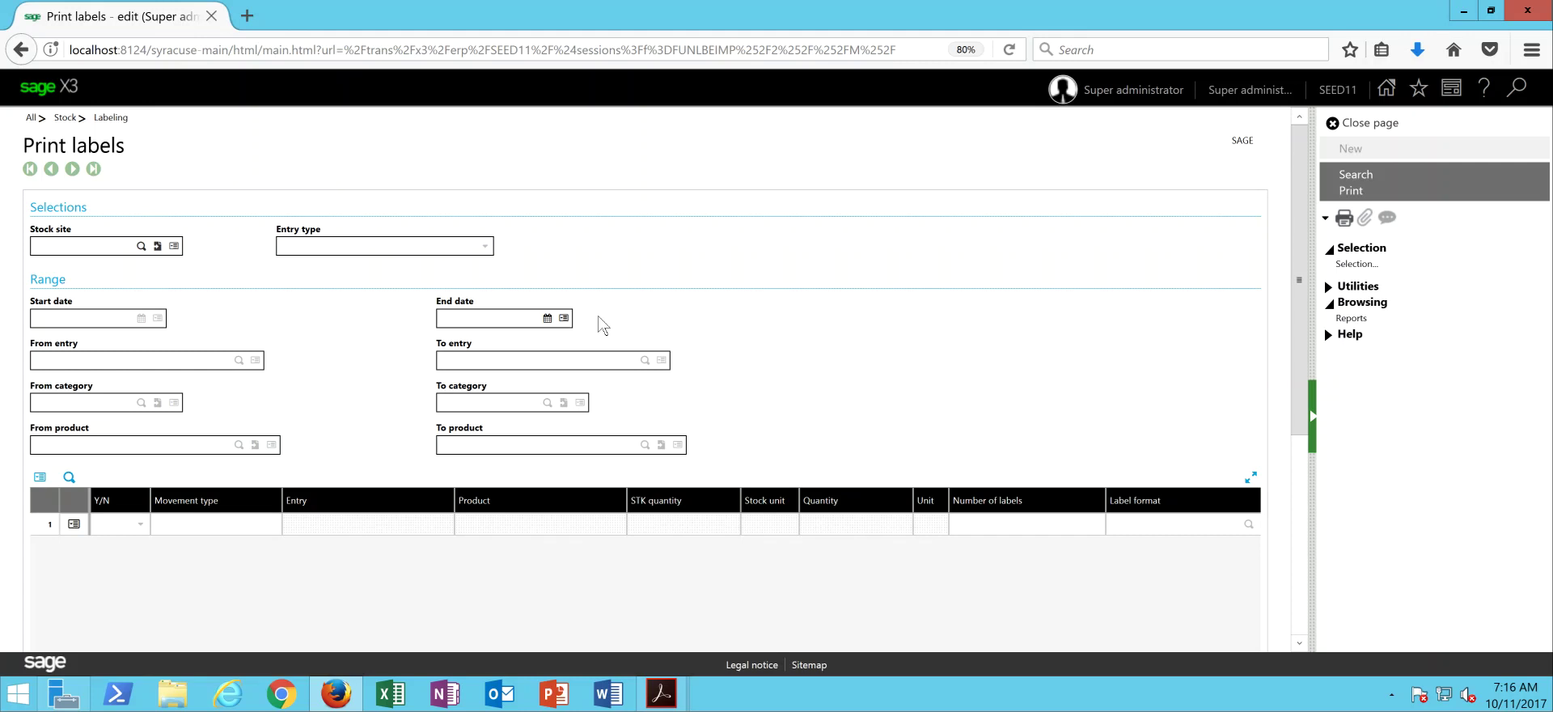
# Set the stock site to NA023 and the entry type to Work order for the label selection.
pyautogui.write('NA023')
pyautogui.press('Tab')
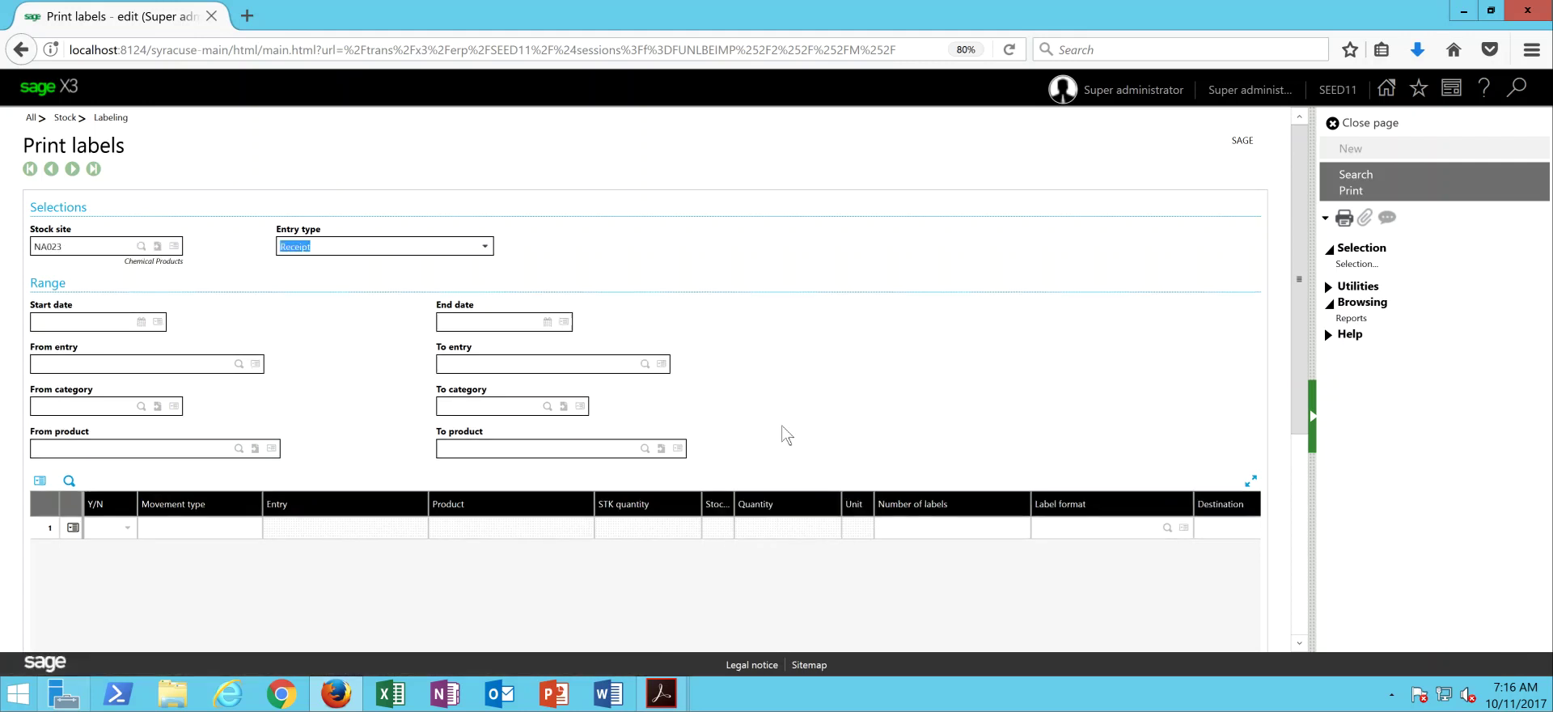
pyautogui.click(484, 251)
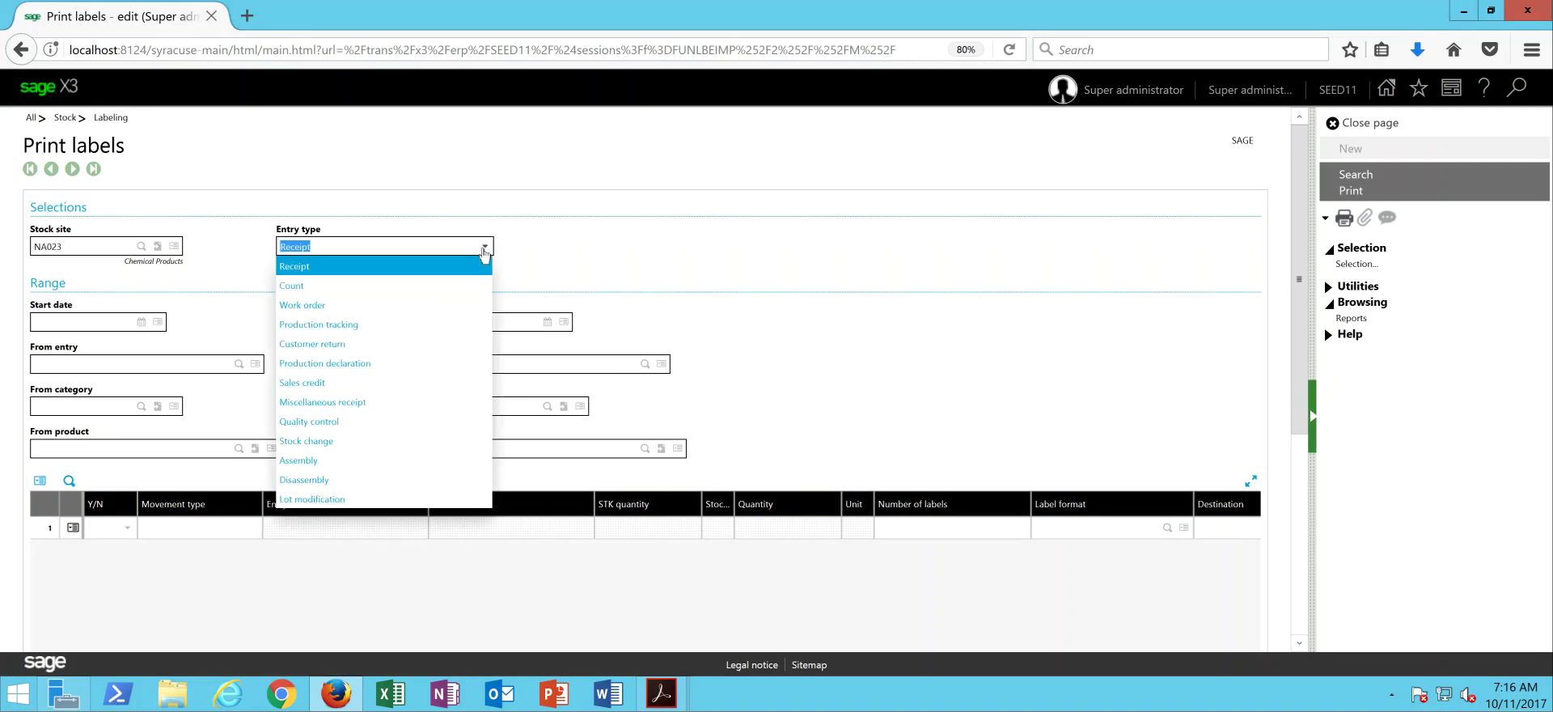
pyautogui.click(364, 307)
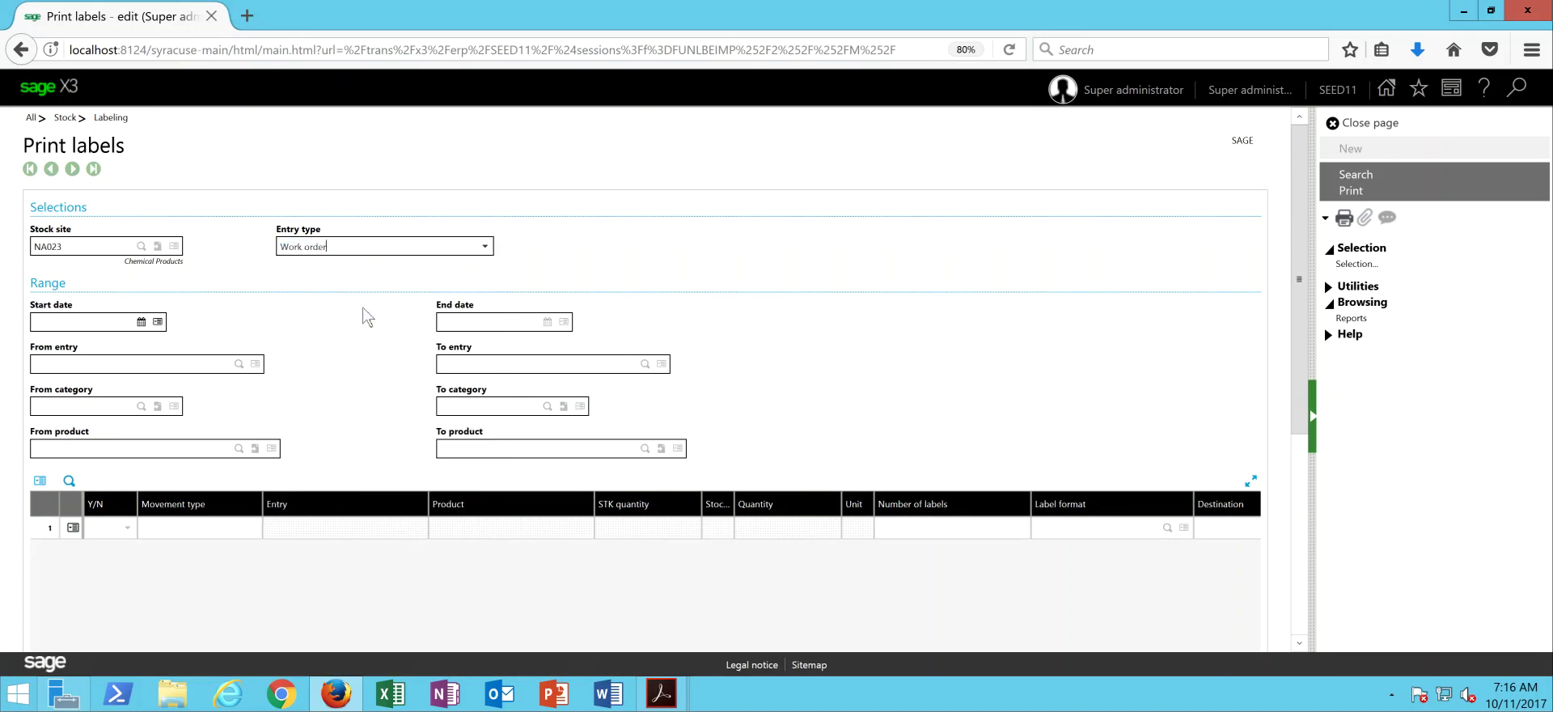
# Restrict the label selection to a work order range by filling in the From entry and To entry numbers.
pyautogui.click(179, 359)
pyautogui.write('WO')
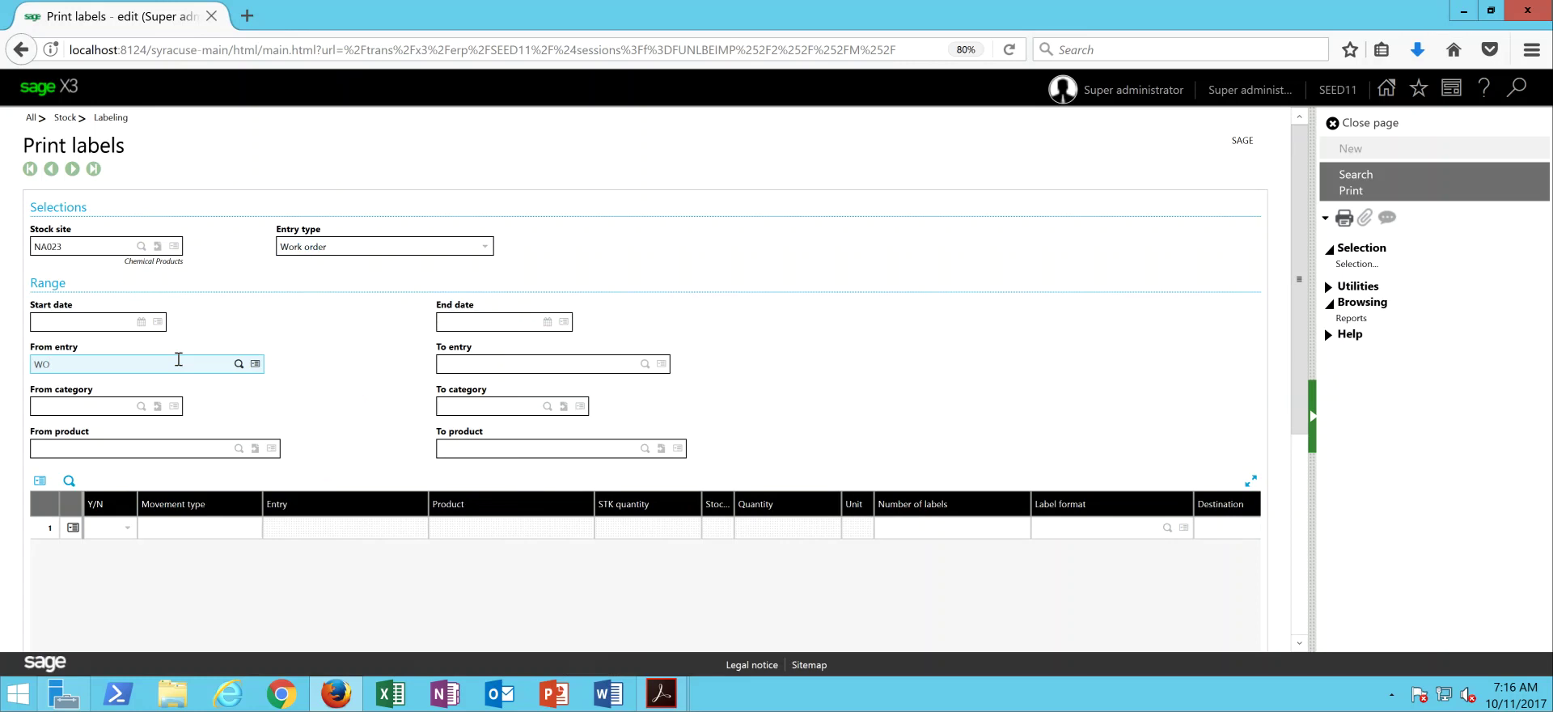
pyautogui.write('NA023001')
pyautogui.press('Tab')
pyautogui.press('End')
pyautogui.press('BackSpace')
pyautogui.write('8')
pyautogui.press('Tab')
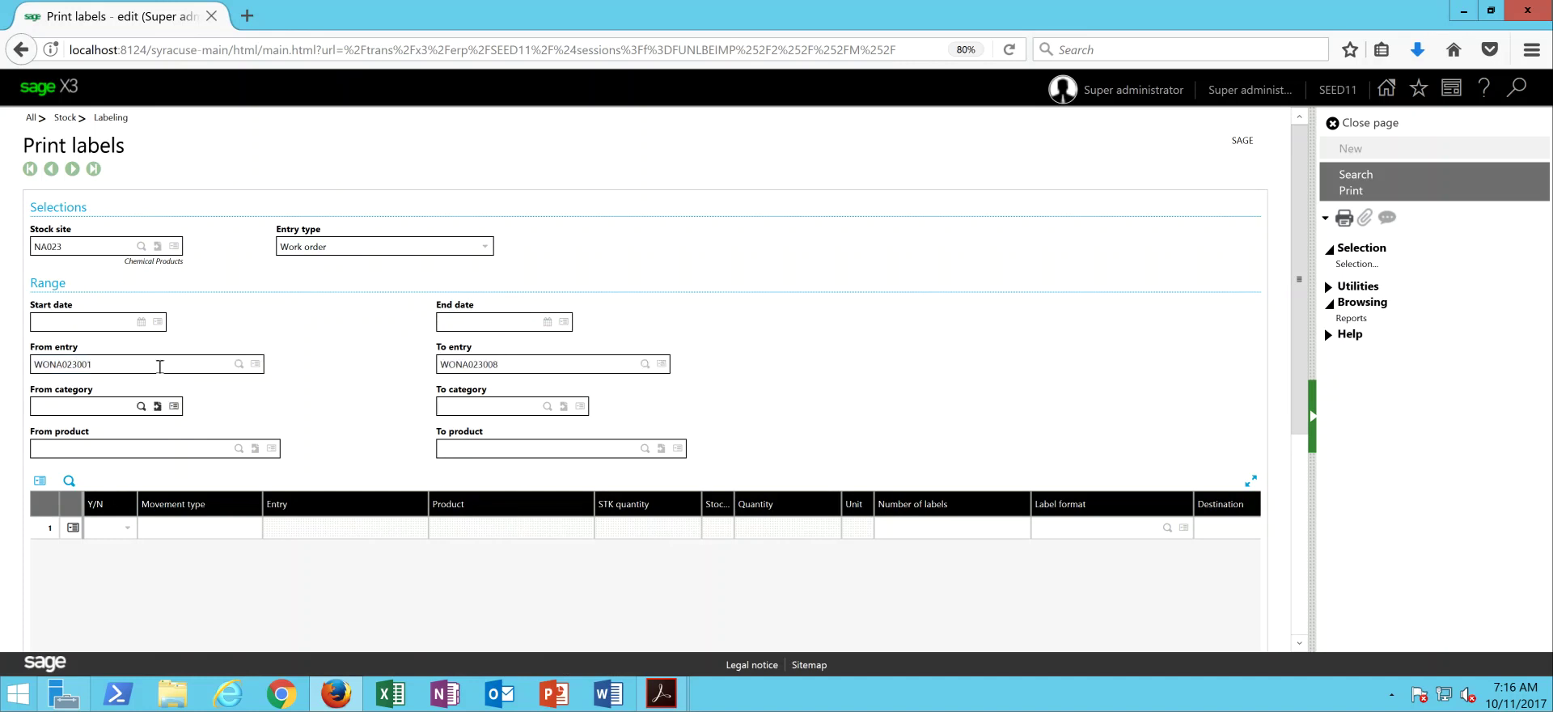
# Limit the product range to FIN501 and search for the matching work order labels.
pyautogui.click(91, 449)
pyautogui.write('FIN501')
pyautogui.press('Tab')
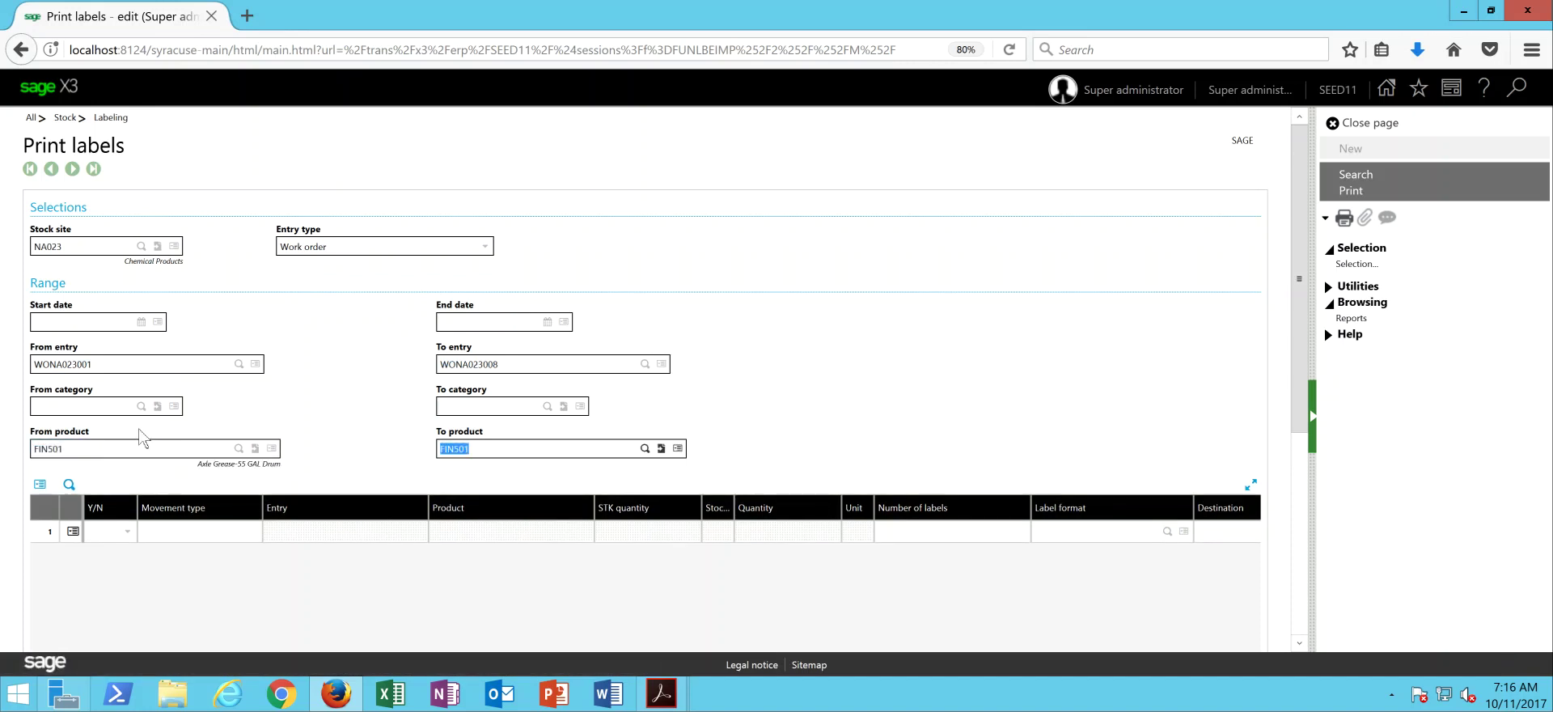
pyautogui.click(1359, 176)
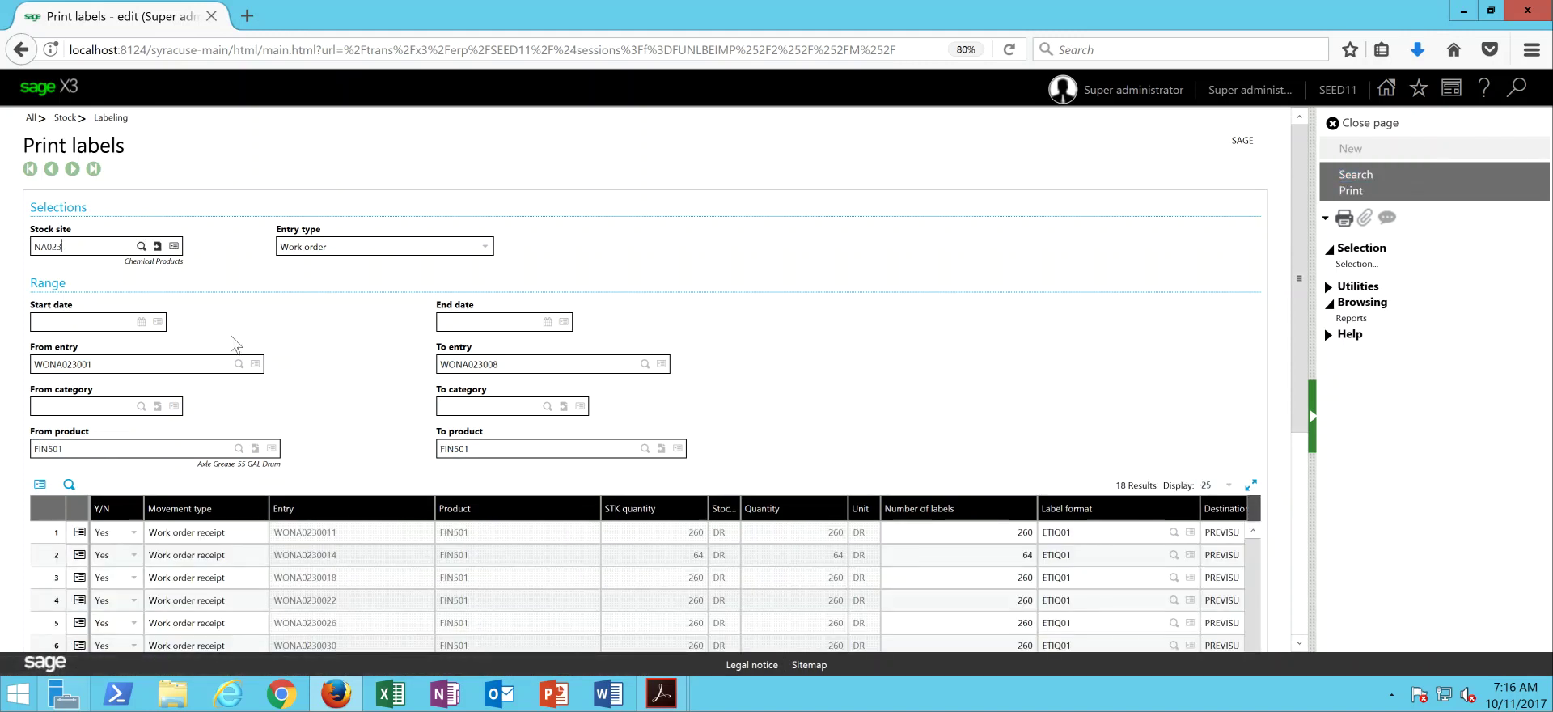
# Set the print choice to No for all listed FIN501 work order receipts at once.
pyautogui.click(94, 366)
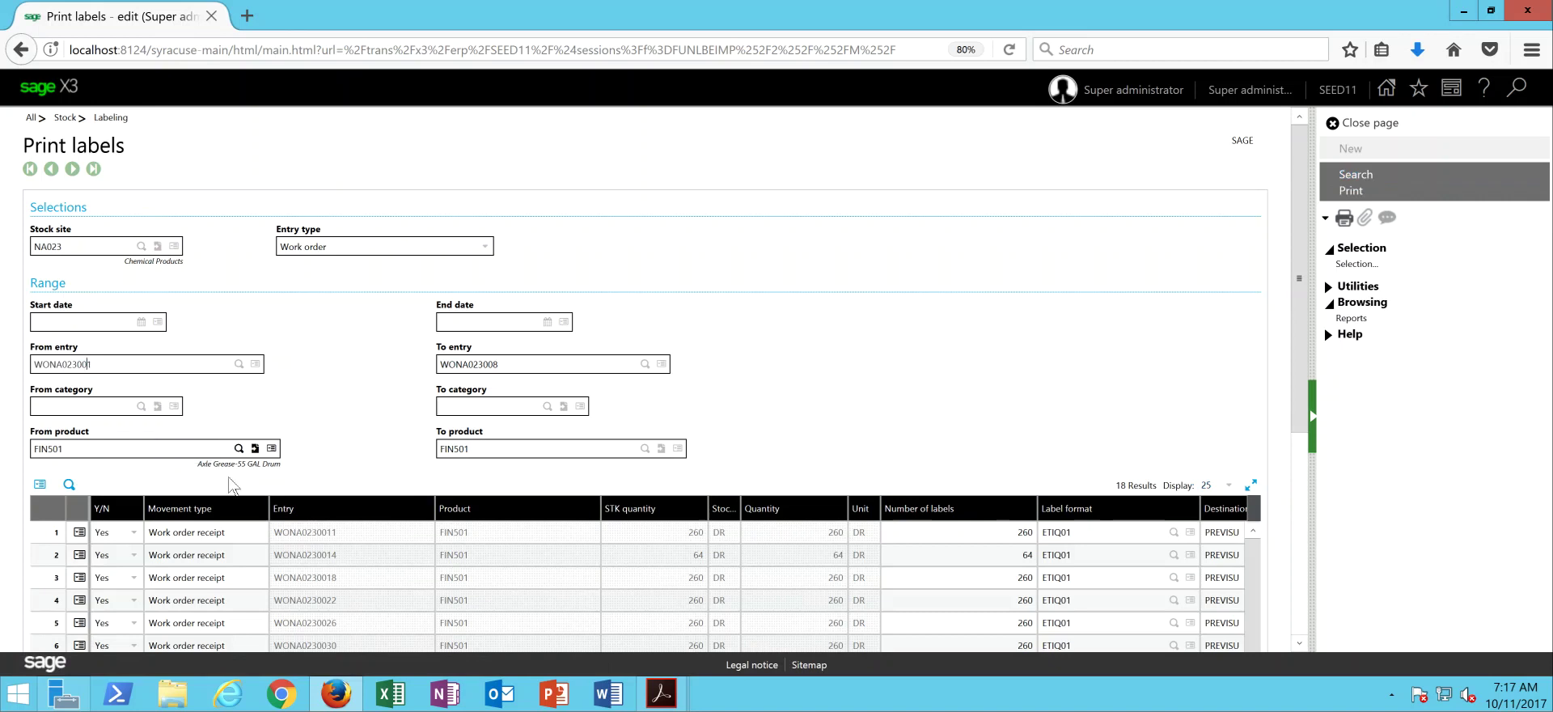
pyautogui.moveTo(1299, 273); pyautogui.dragTo(1298, 427)
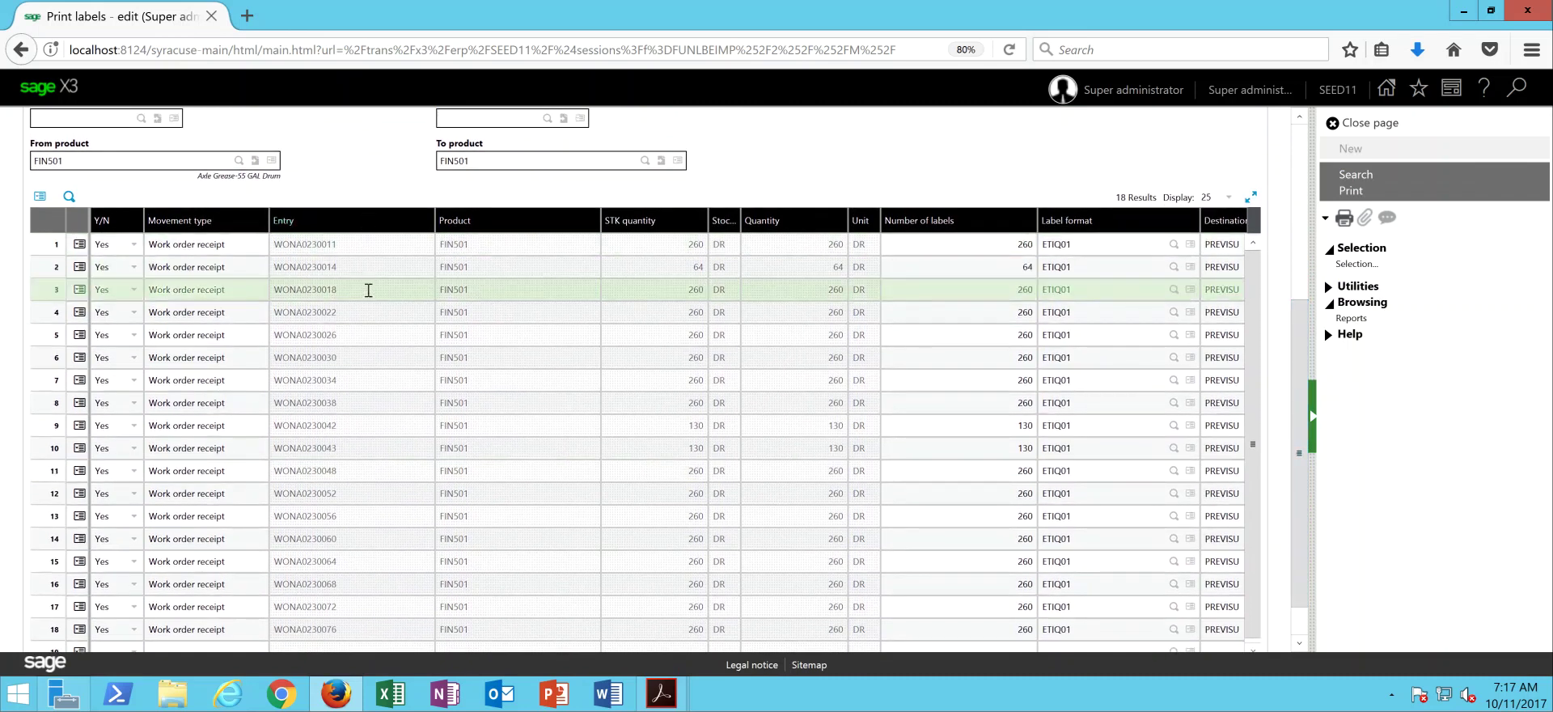
pyautogui.click(79, 246)
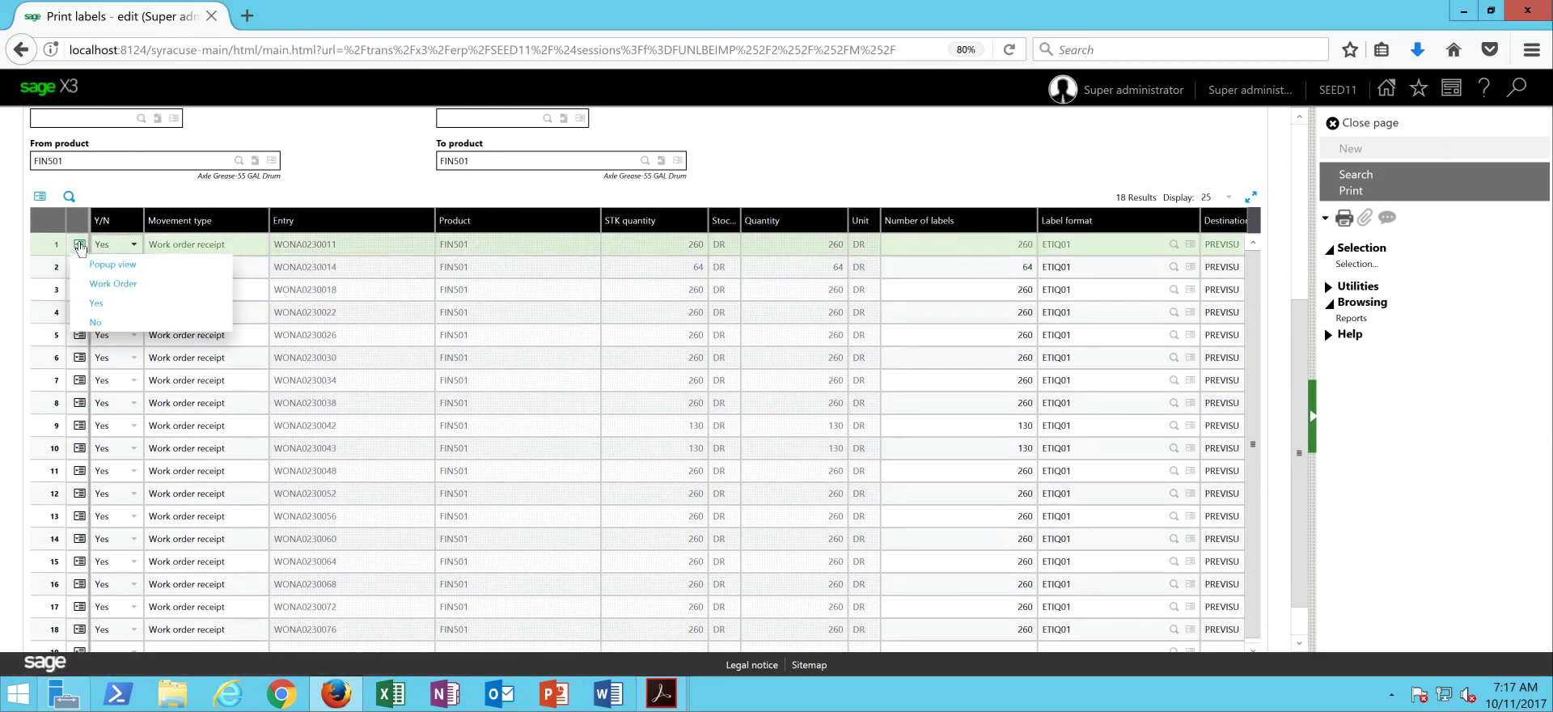
pyautogui.click(107, 323)
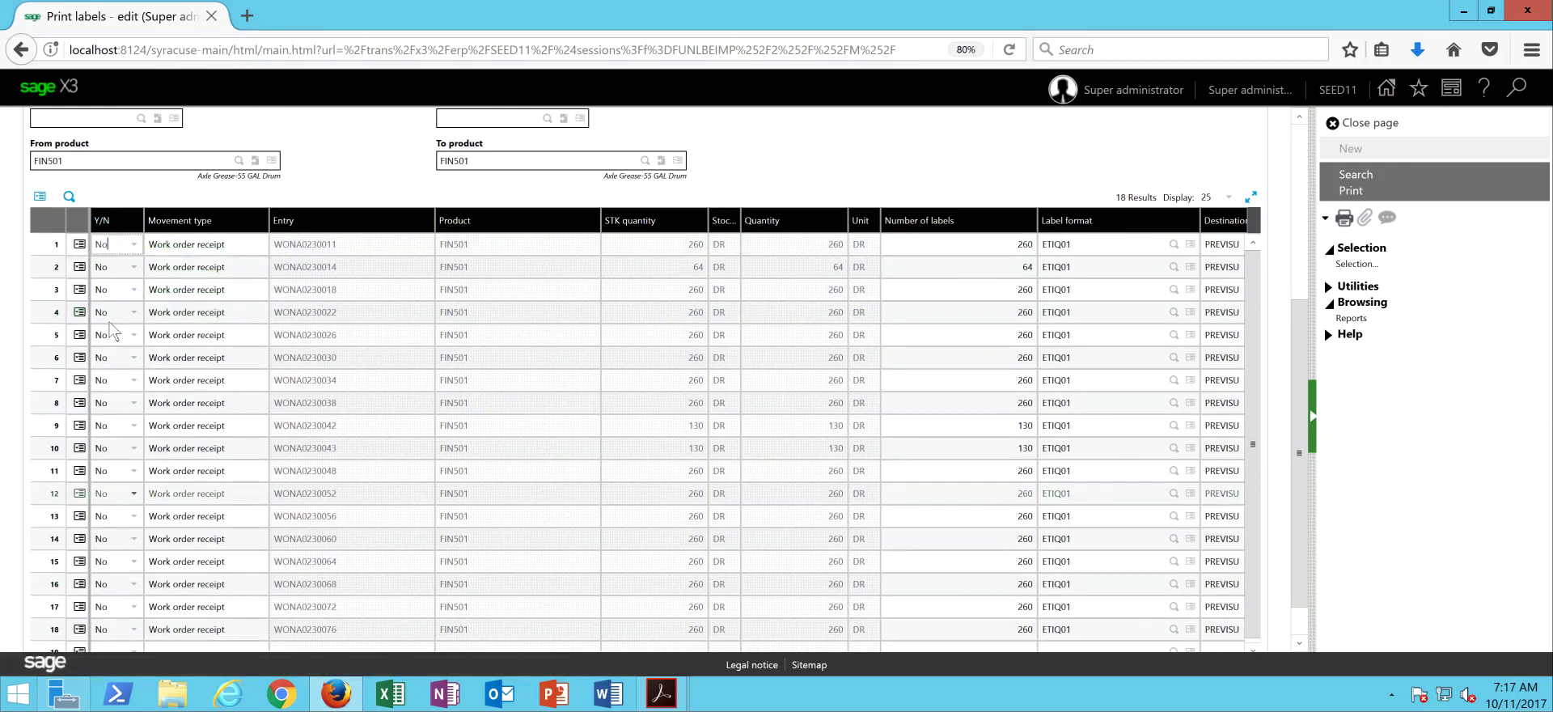
# Set the print choice to Yes for the first three work order receipt lines.
pyautogui.click(133, 245)
pyautogui.click(123, 284)
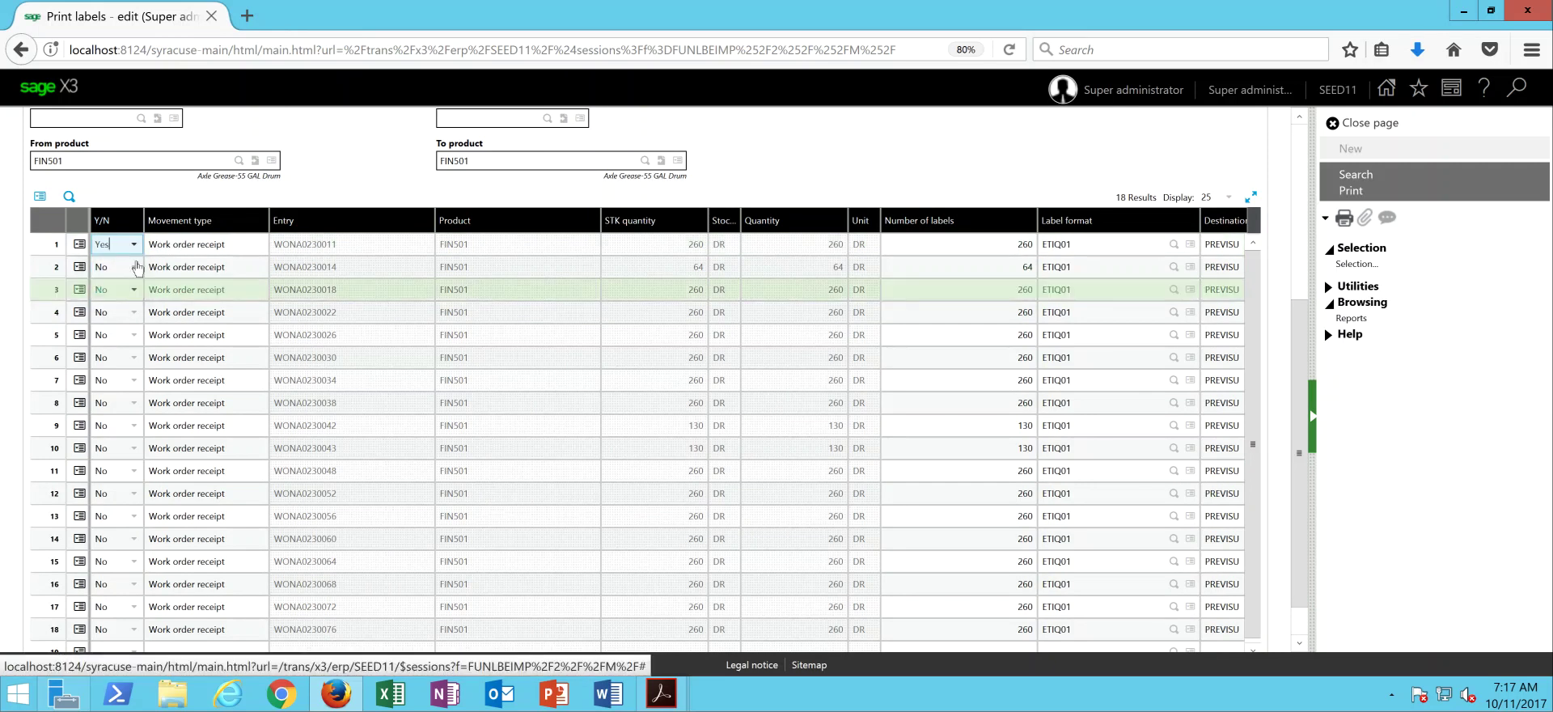
pyautogui.click(134, 268)
pyautogui.click(119, 307)
pyautogui.click(134, 290)
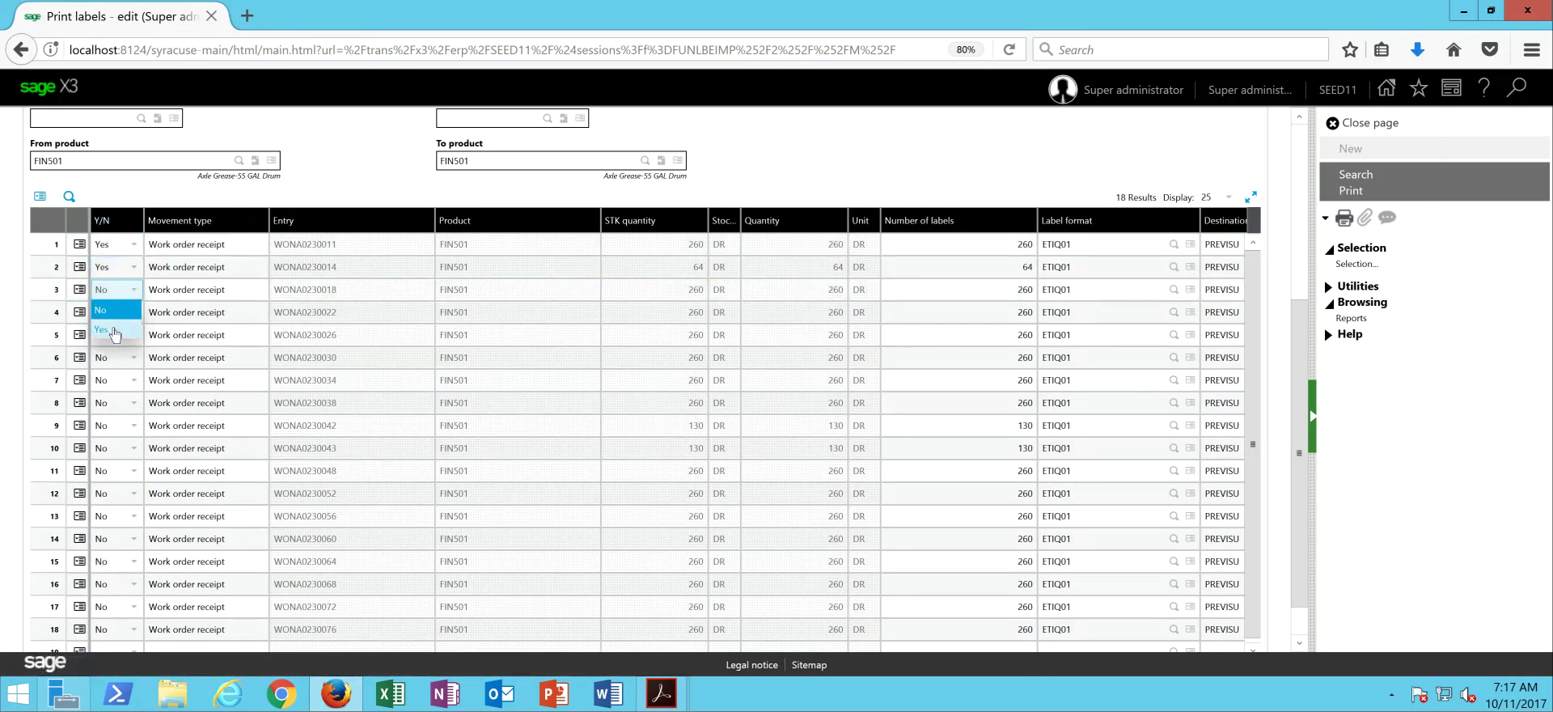
pyautogui.click(114, 330)
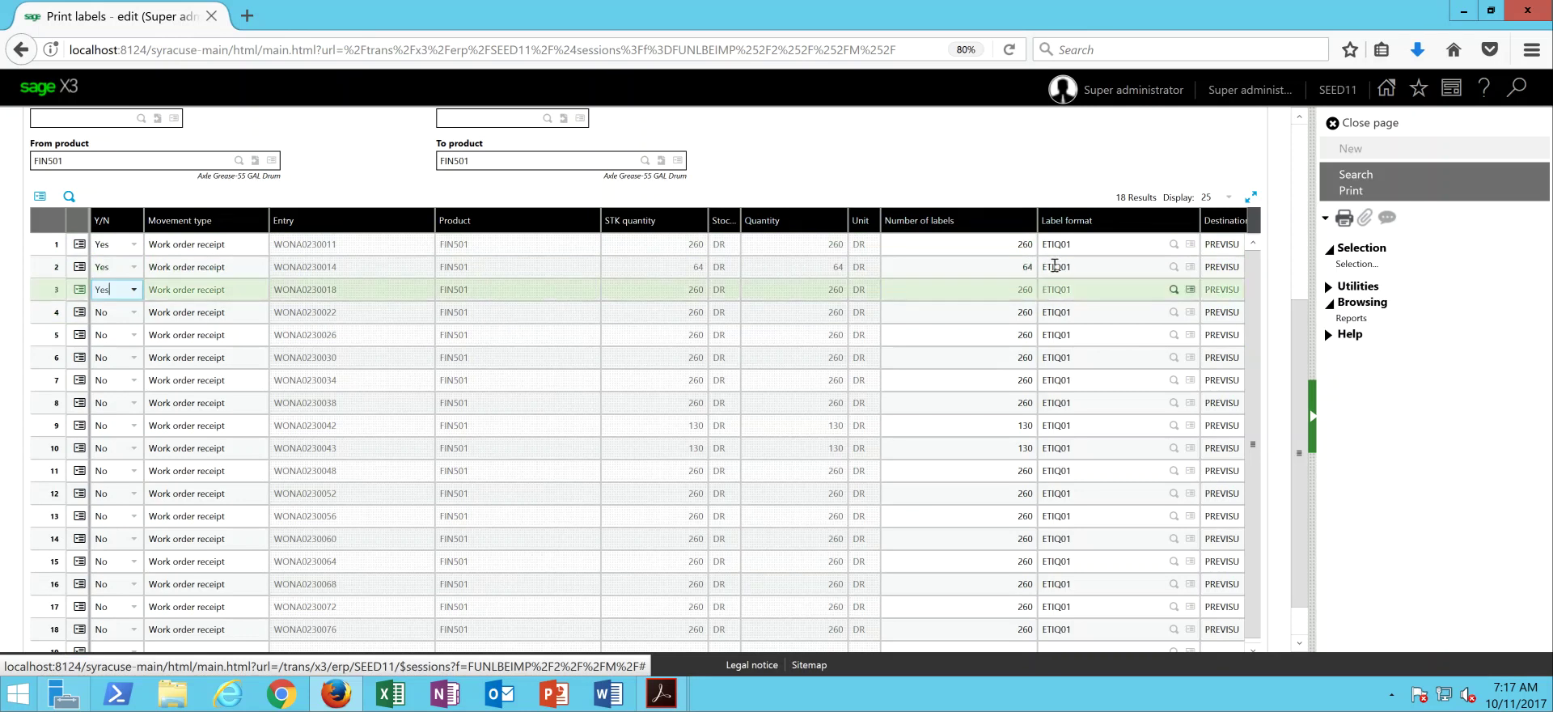
# Set the first line's label format to ETIQPROD and apply it to the other lines marked for printing with Upd column.
pyautogui.click(1090, 244)
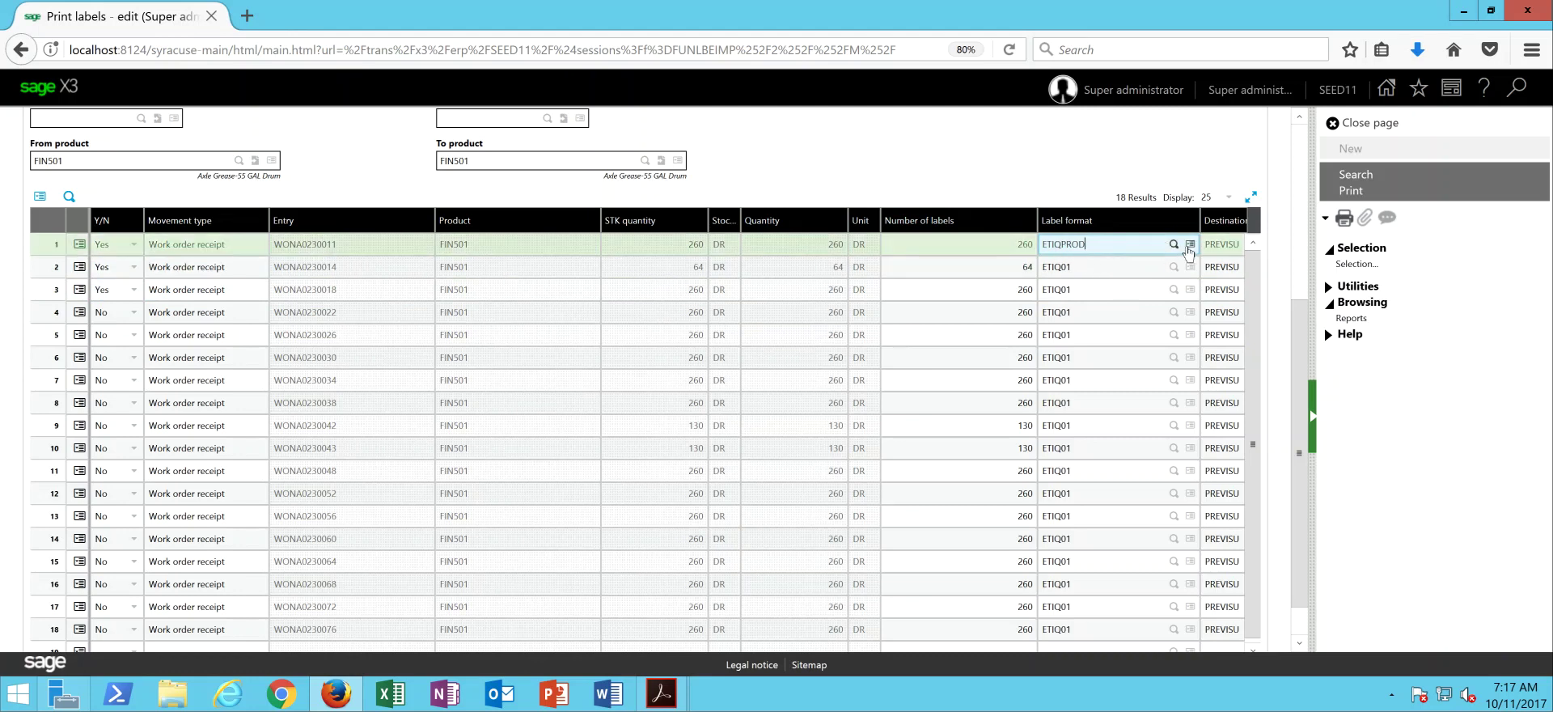
pyautogui.click(1190, 246)
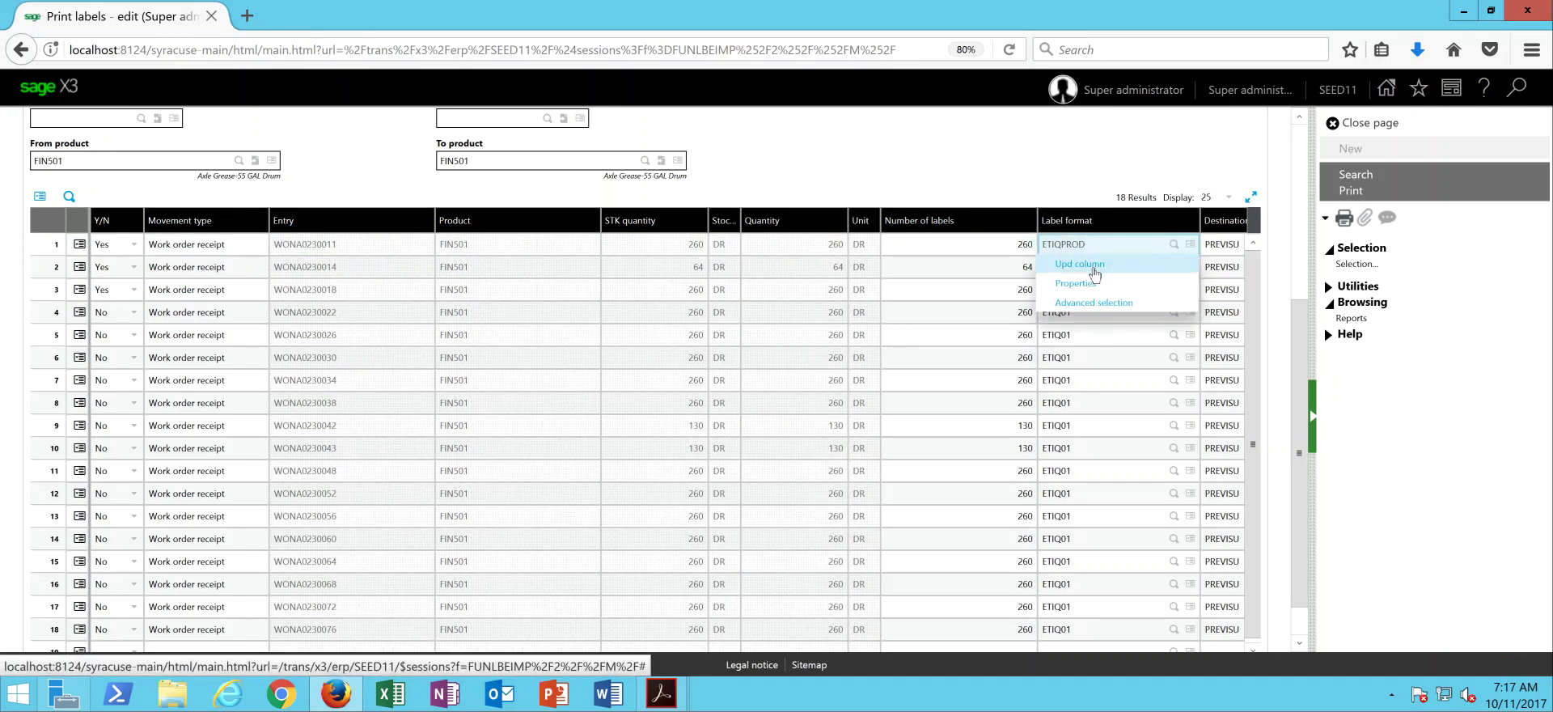
pyautogui.click(1092, 266)
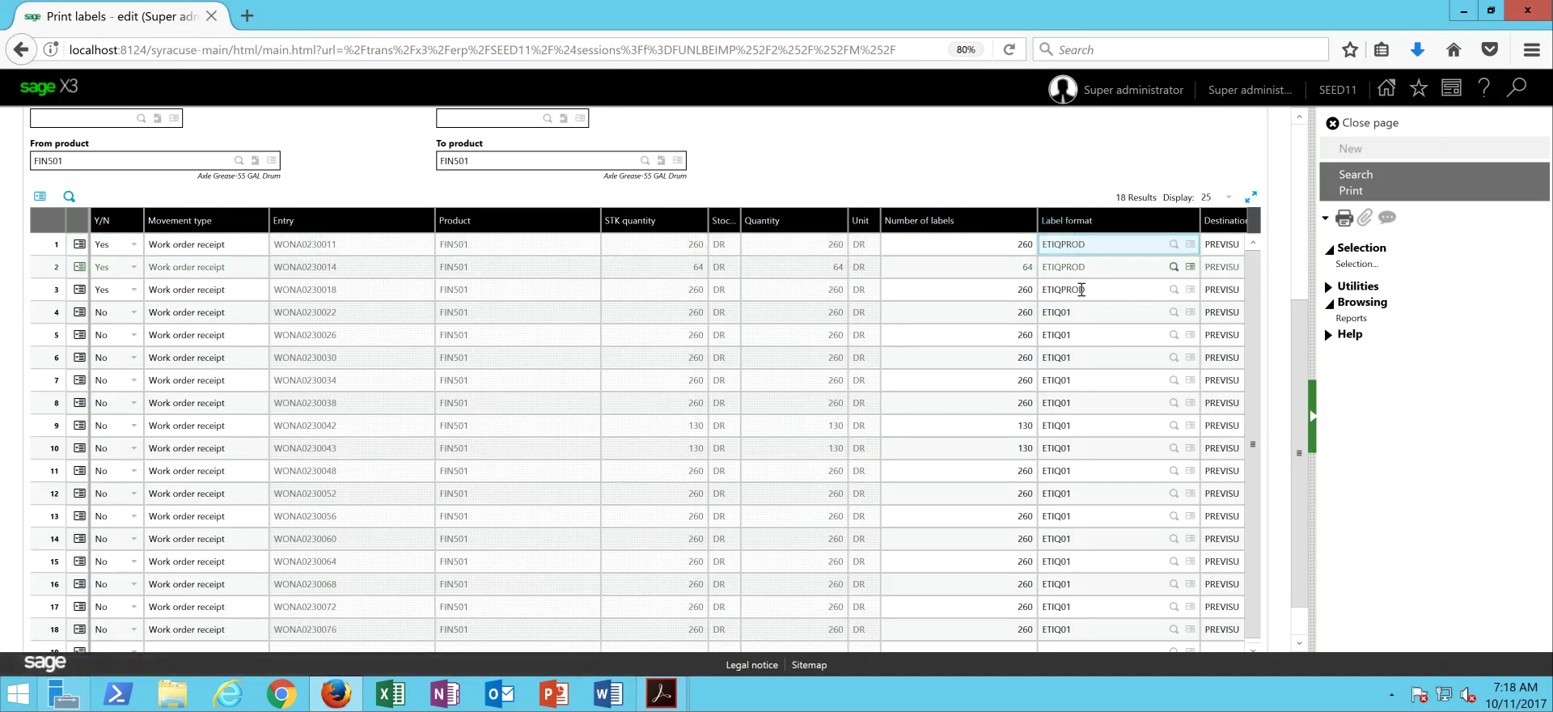
pyautogui.click(1096, 286)
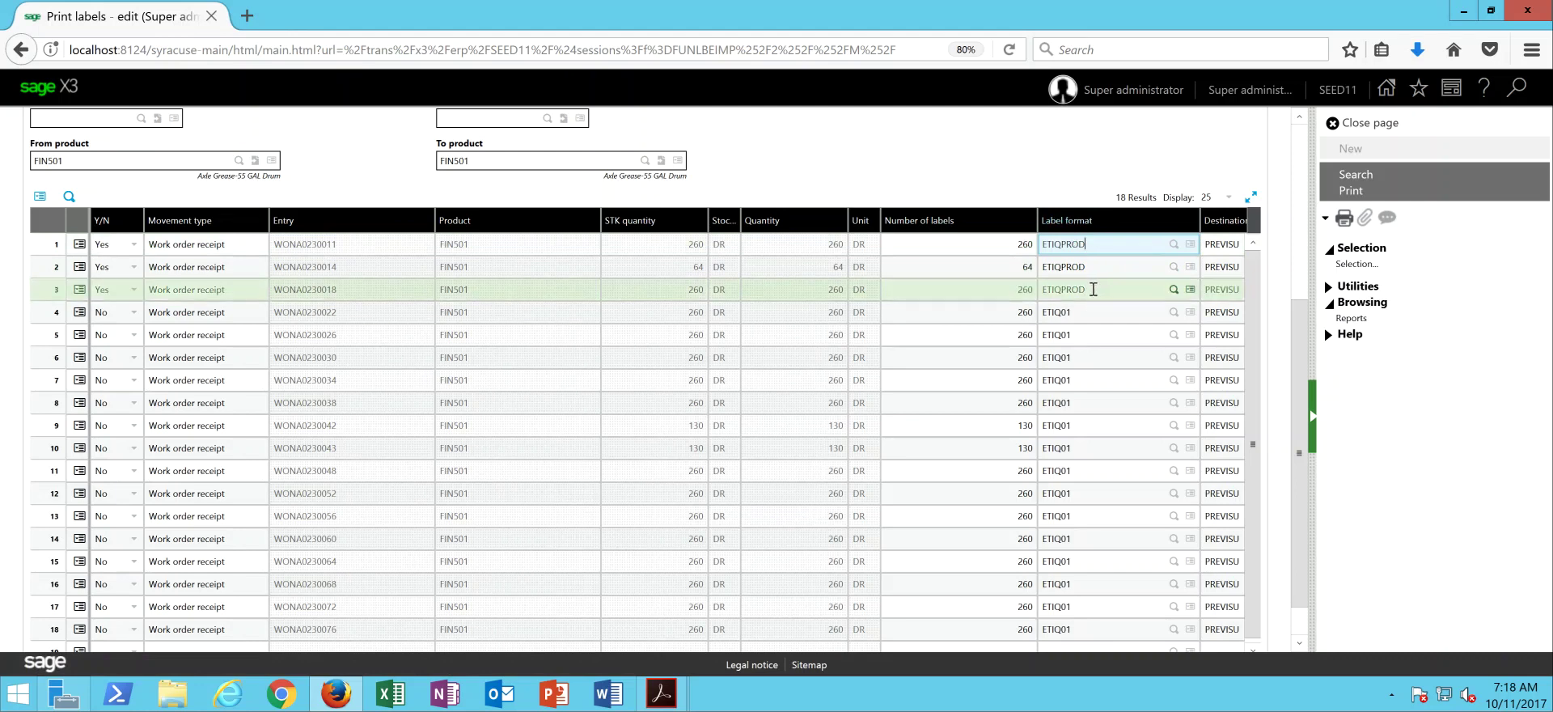
pyautogui.click(461, 307)
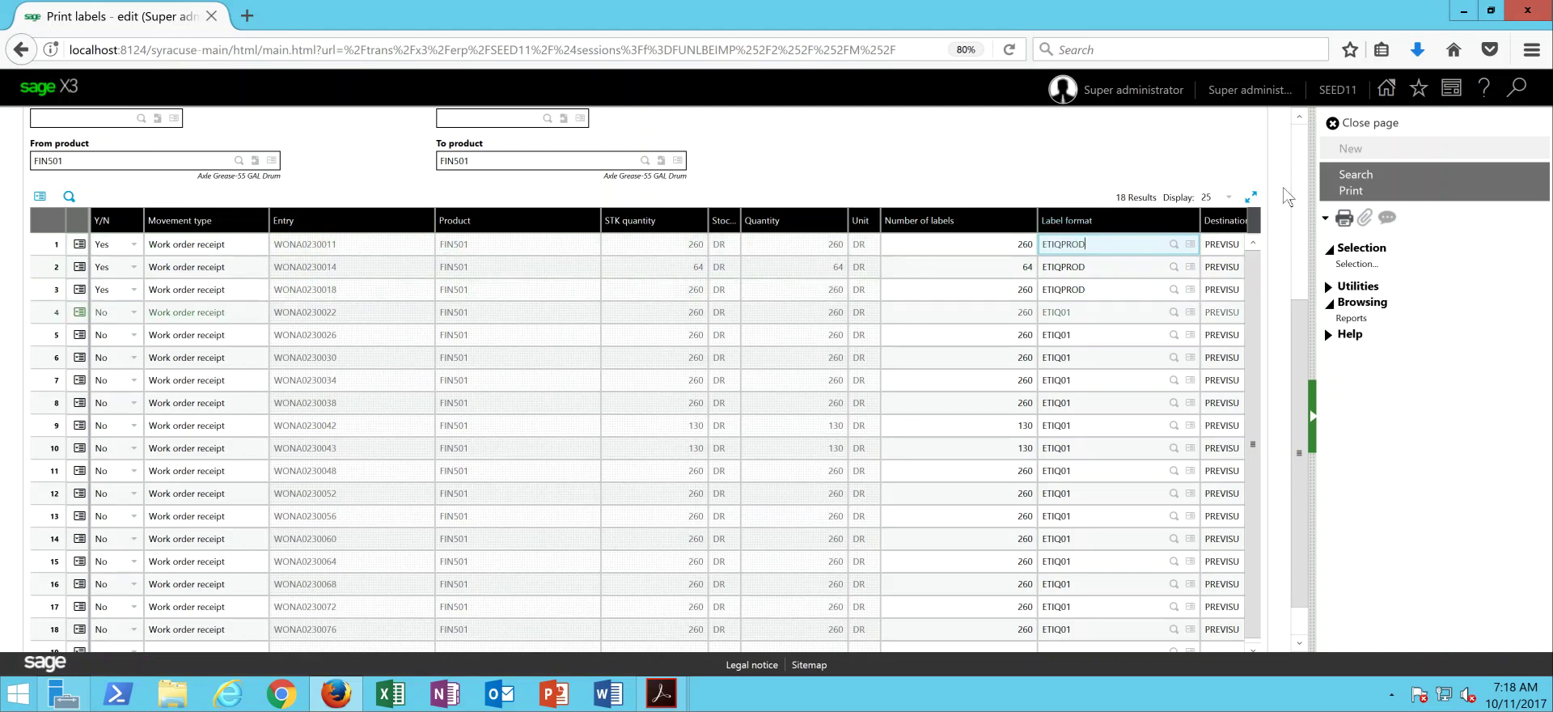
# Print the selected work order labels and examine the first label in the generated ETIQPROD PDF.
pyautogui.scroll(3, 1299, 206)
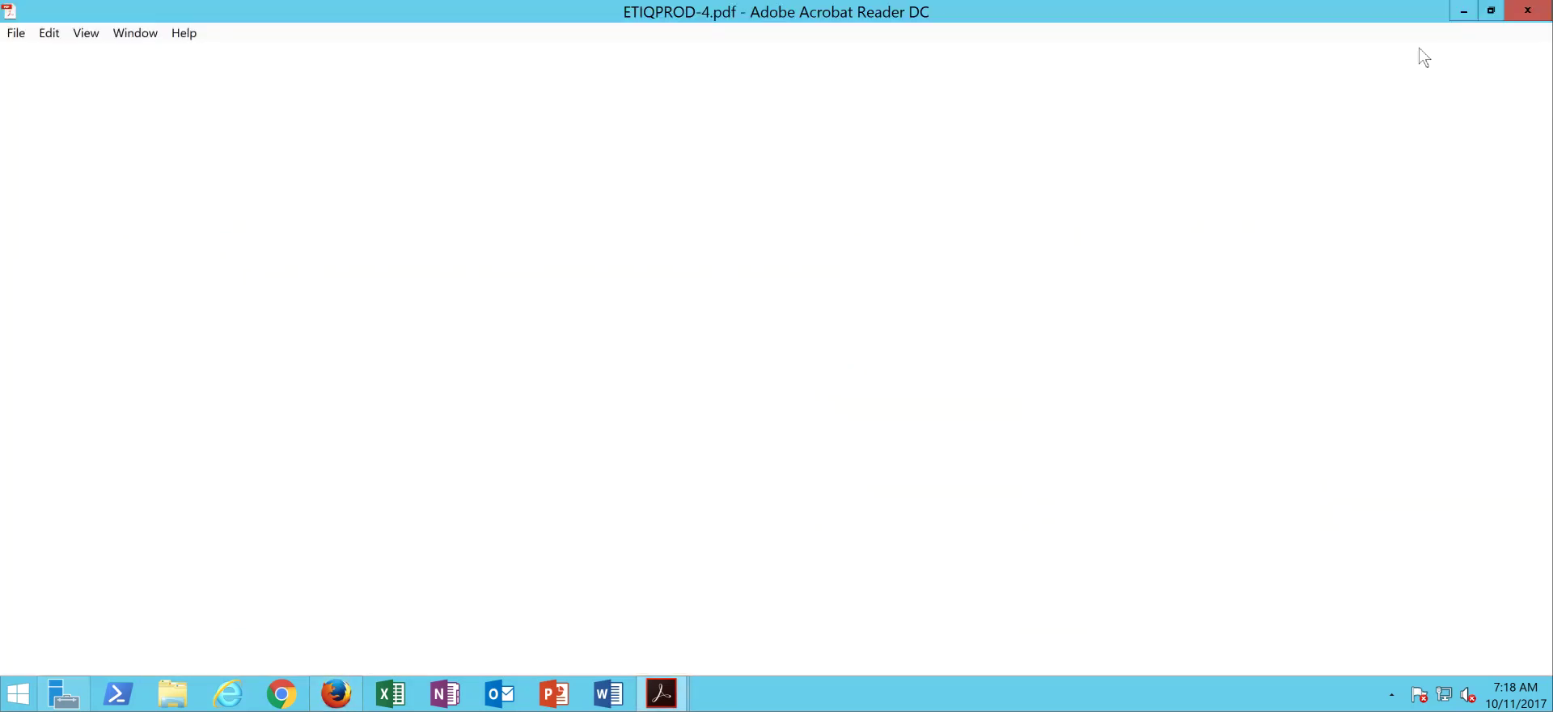
pyautogui.click(1316, 409)
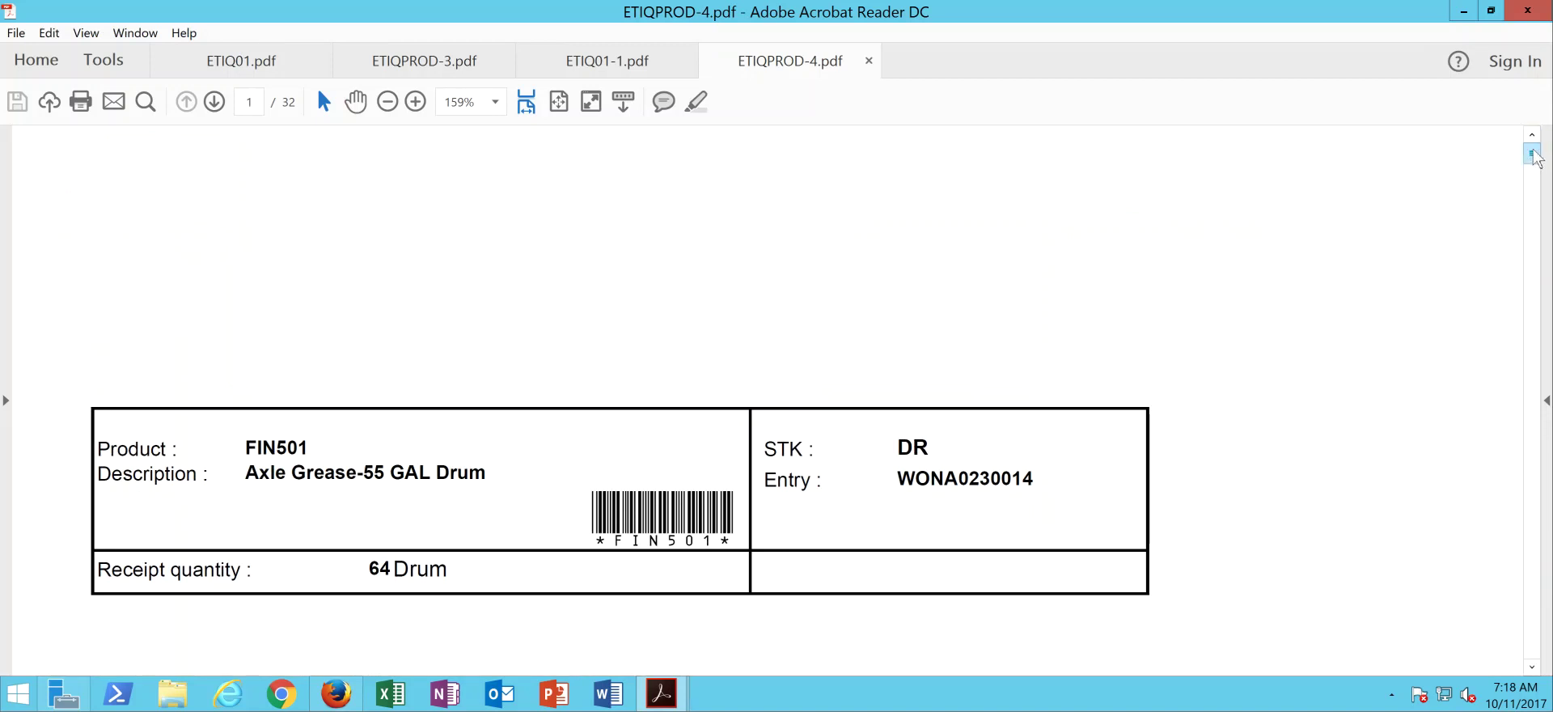
pyautogui.moveTo(1534, 168); pyautogui.dragTo(1534, 129)
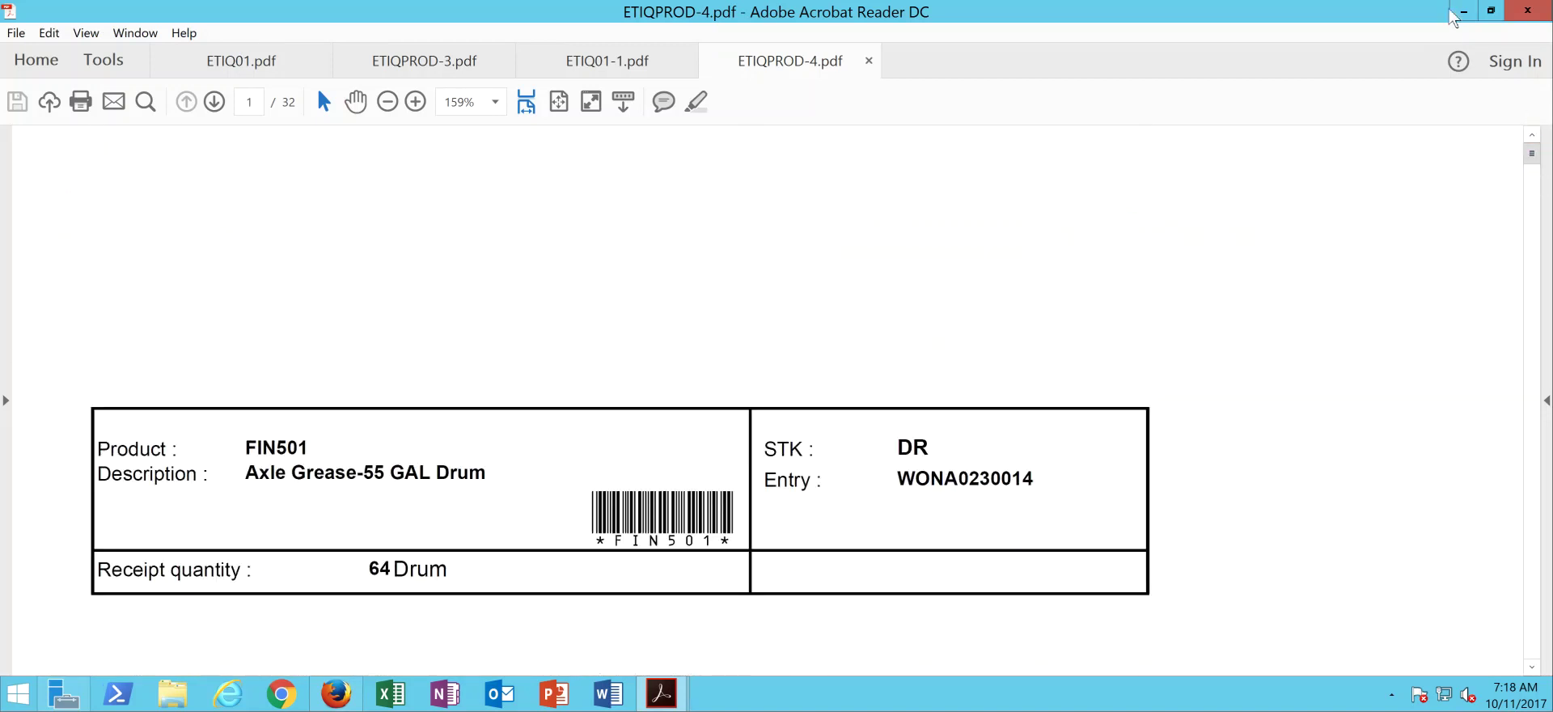